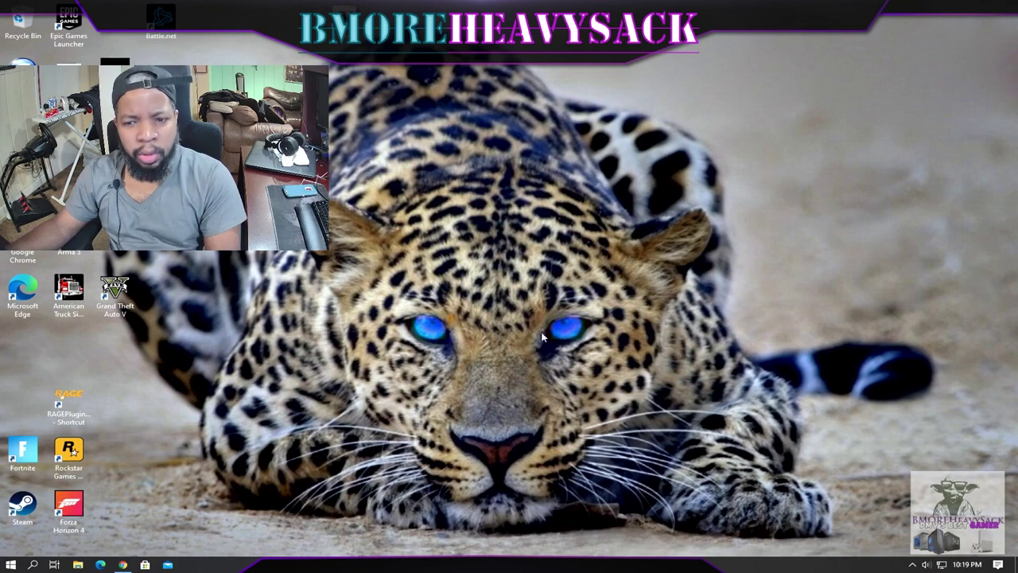
Step: Confirm Windows Update is up to date, then show and dismiss the hidden tray icons
click(10, 564)
click(15, 517)
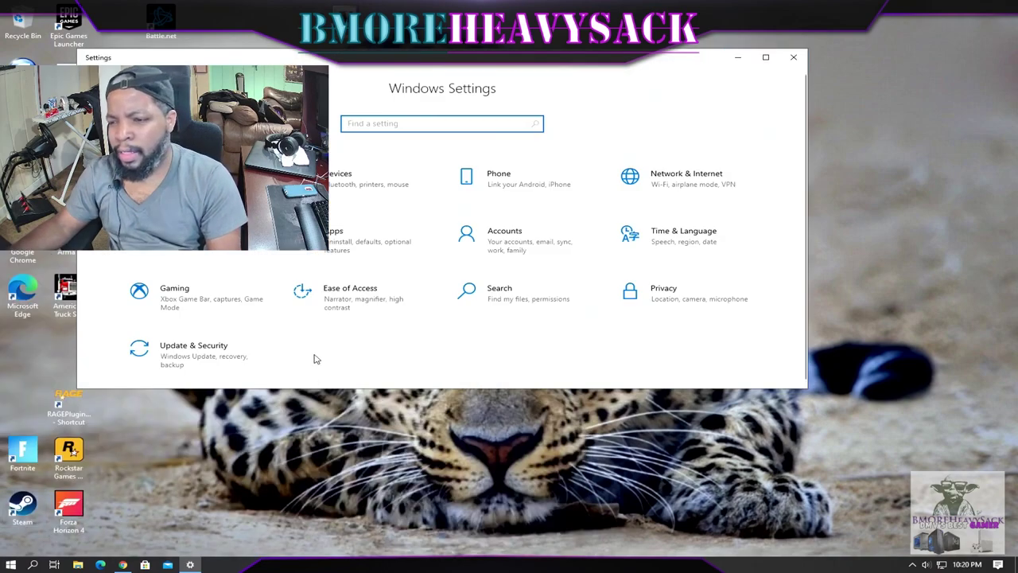
click(203, 360)
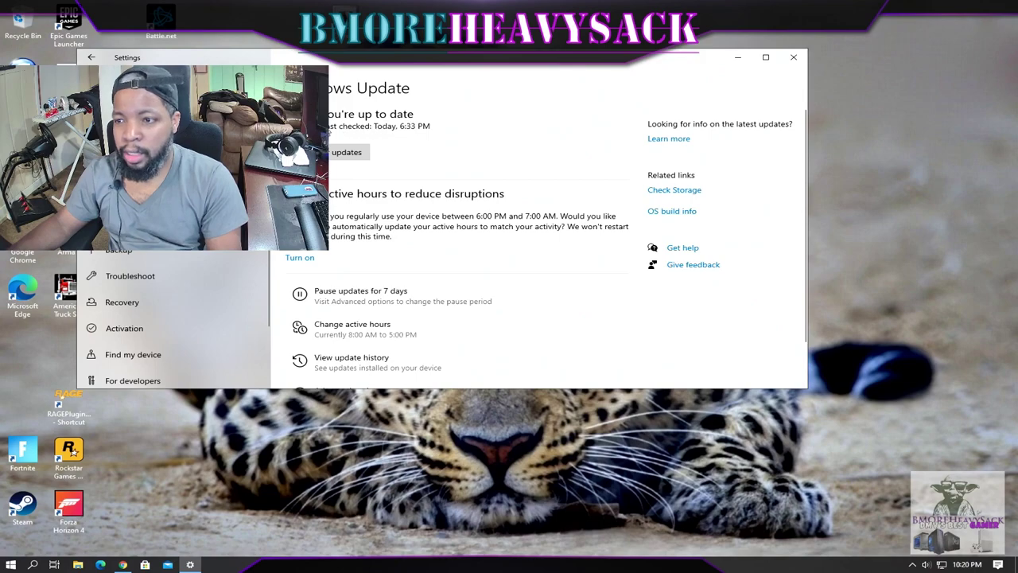
click(793, 58)
click(912, 563)
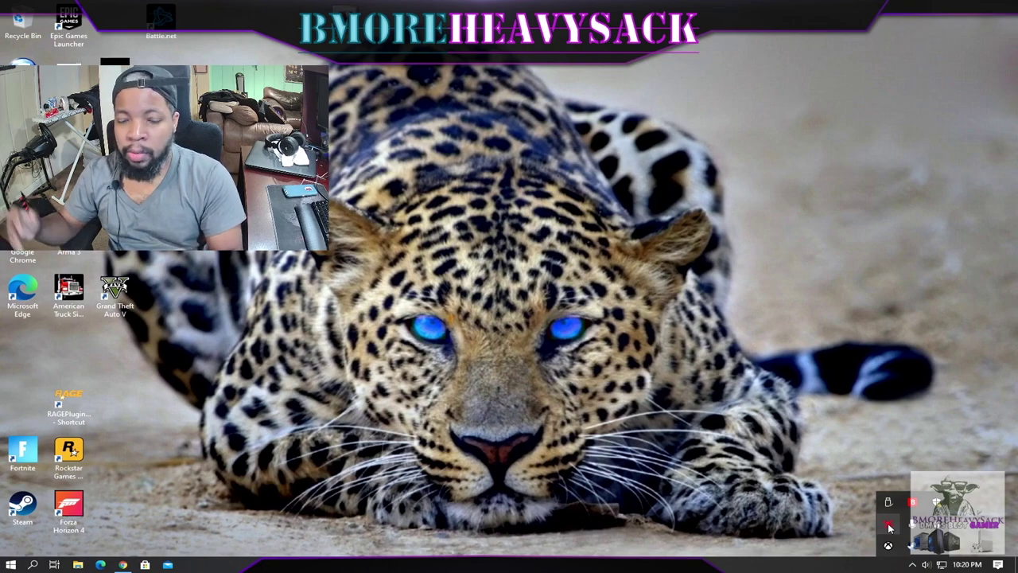
click(807, 485)
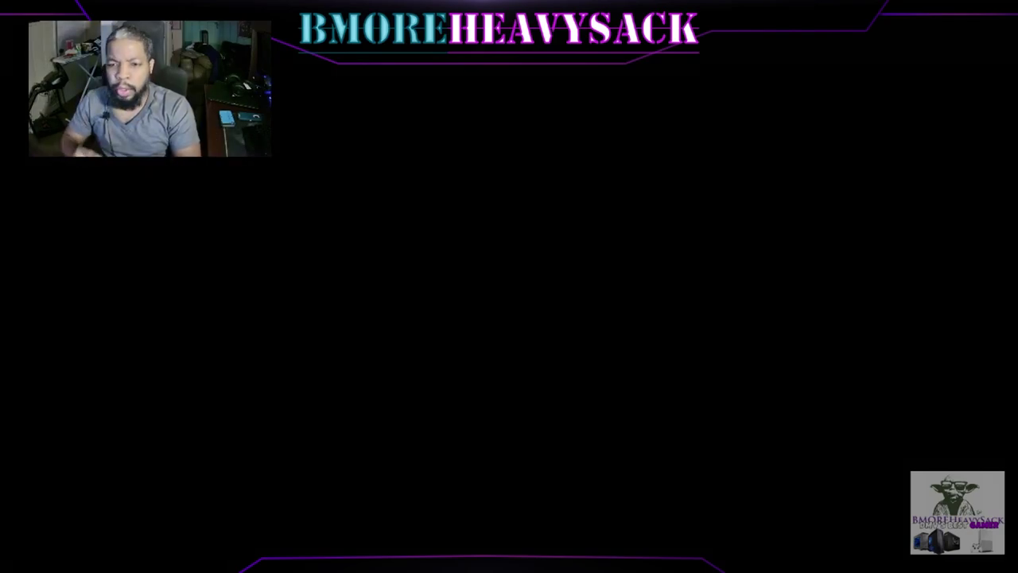
Step: Sign back in to Windows, retyping the password after the first attempt is rejected
key(space)
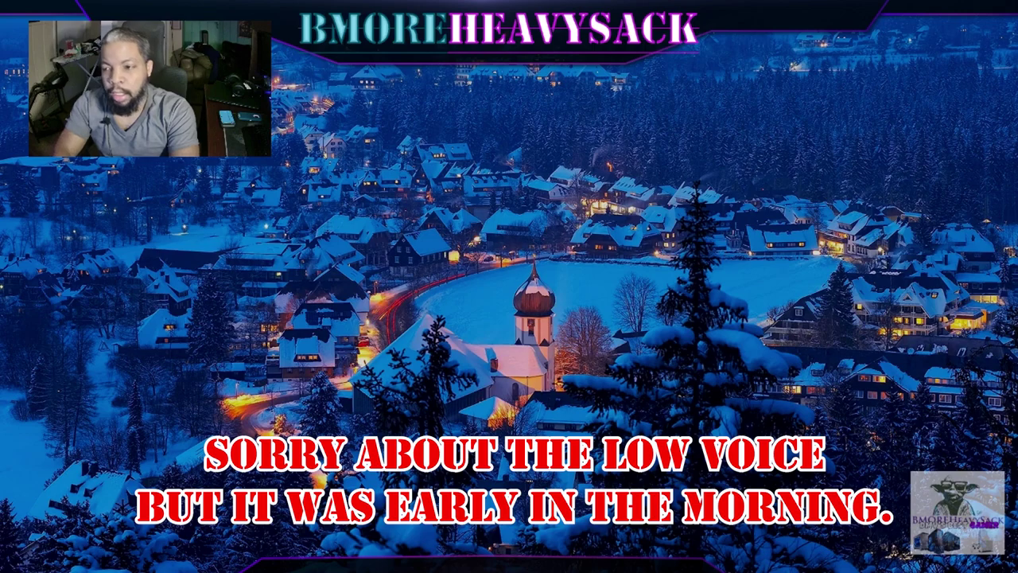
text(******)
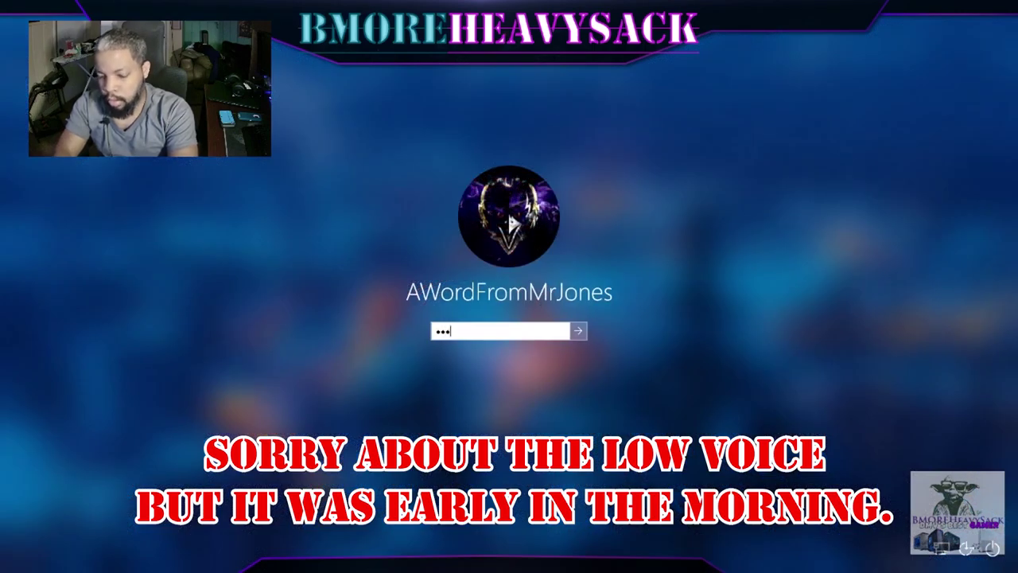
text(**)
key(Return)
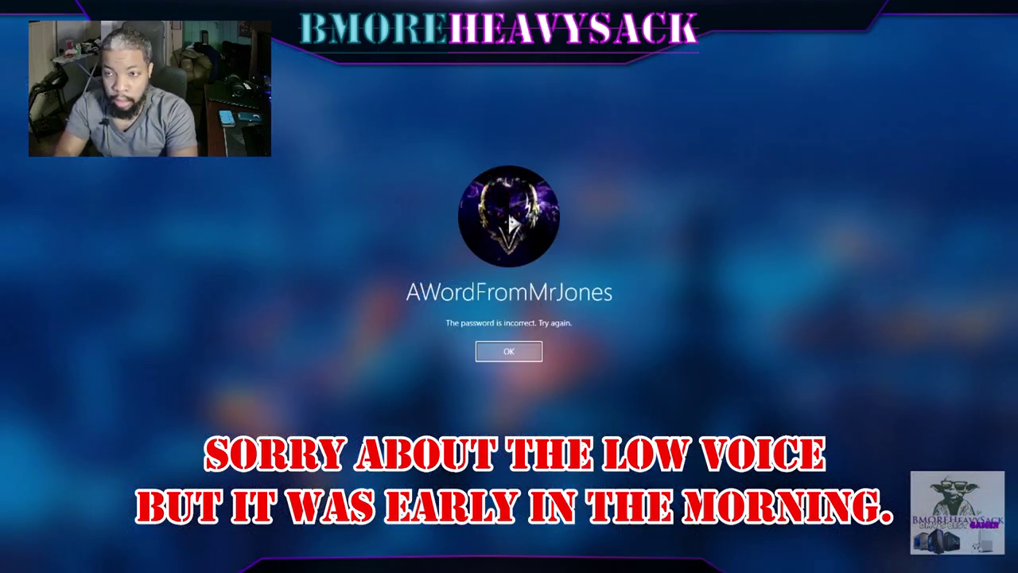
key(Return)
text(***)
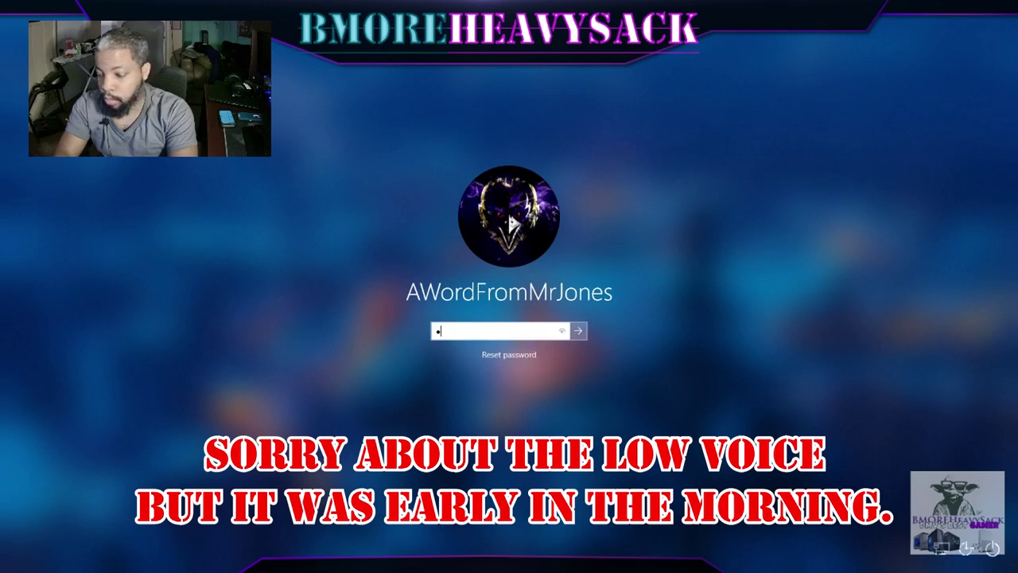
text(******)
key(Return)
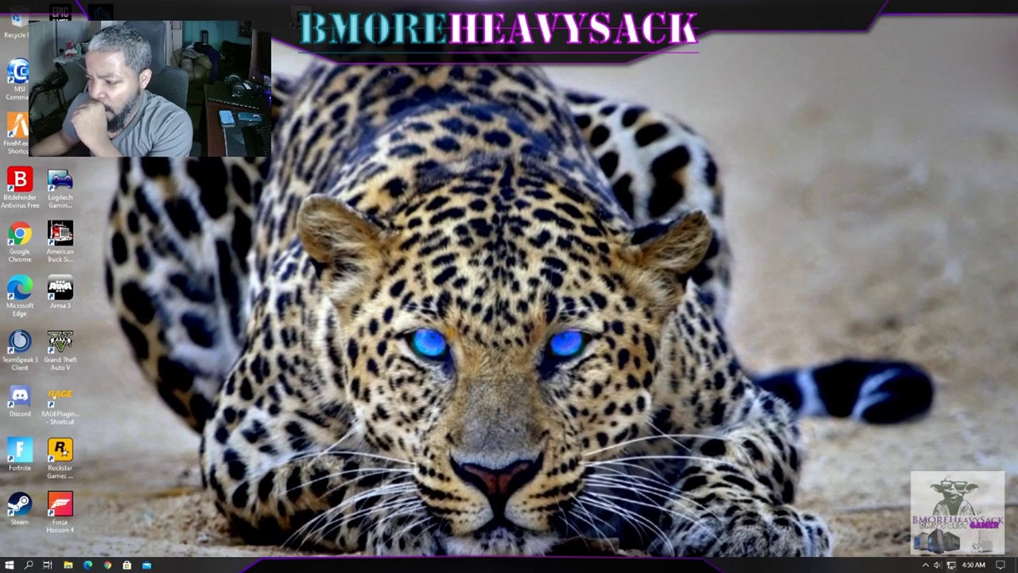
Step: Confirm Radeon Software 20.12.1 is installed, then open Apps & features via a 'prog' search
click(906, 528)
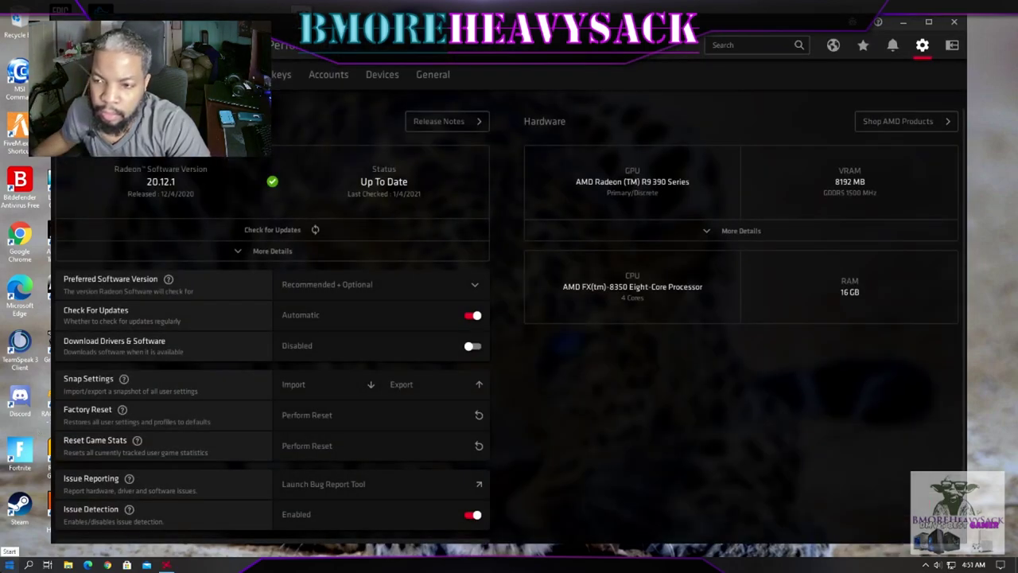
click(7, 565)
text(prog)
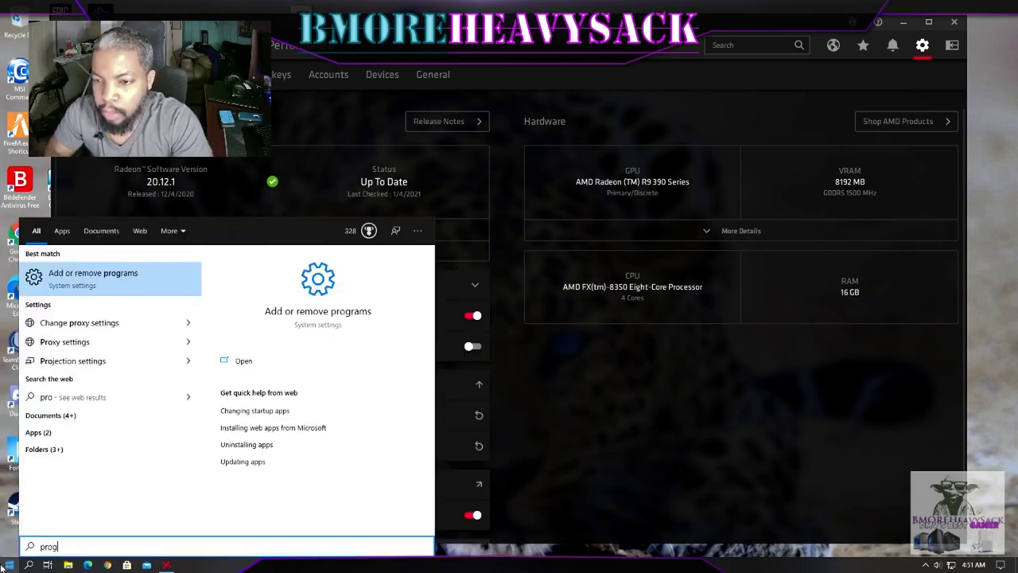
key(Return)
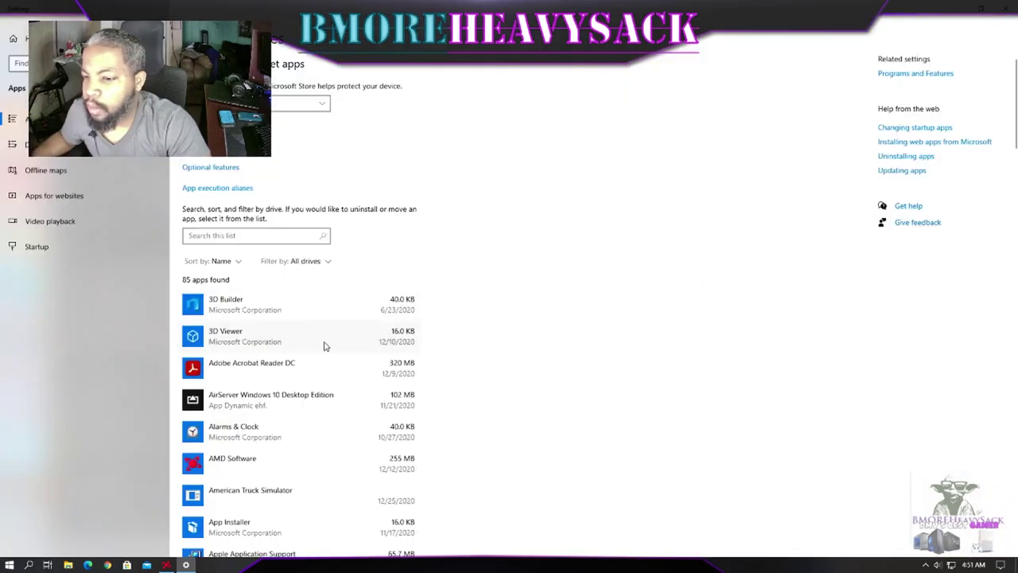
scroll(325, 345, down, 5)
scroll(411, 344, up, 1)
Step: Uninstall AMD Software 20.12.1 from Apps & features, approving UAC and the AMD installer
scroll(358, 302, up, 1)
click(239, 215)
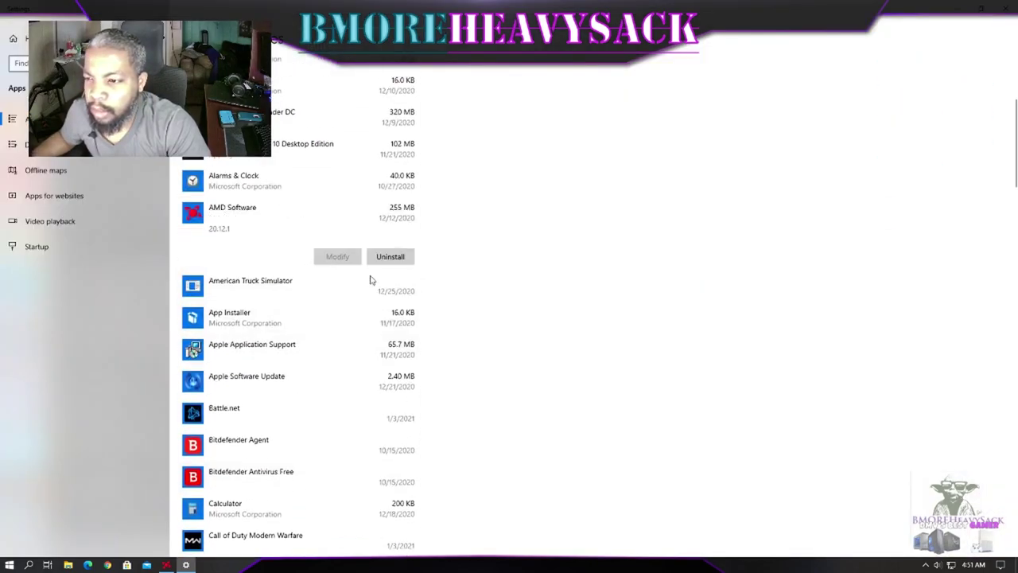
click(397, 256)
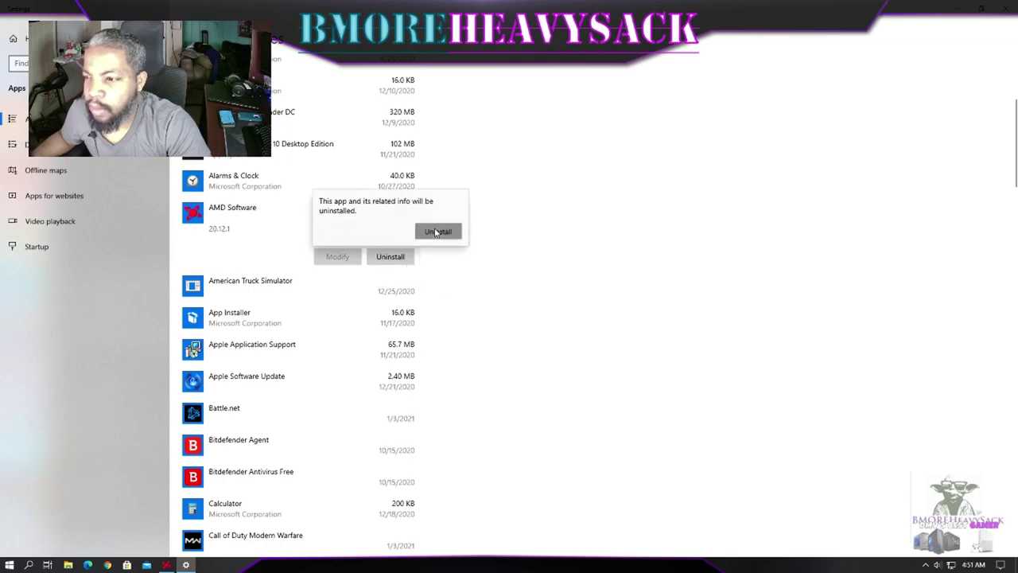
click(436, 231)
click(464, 362)
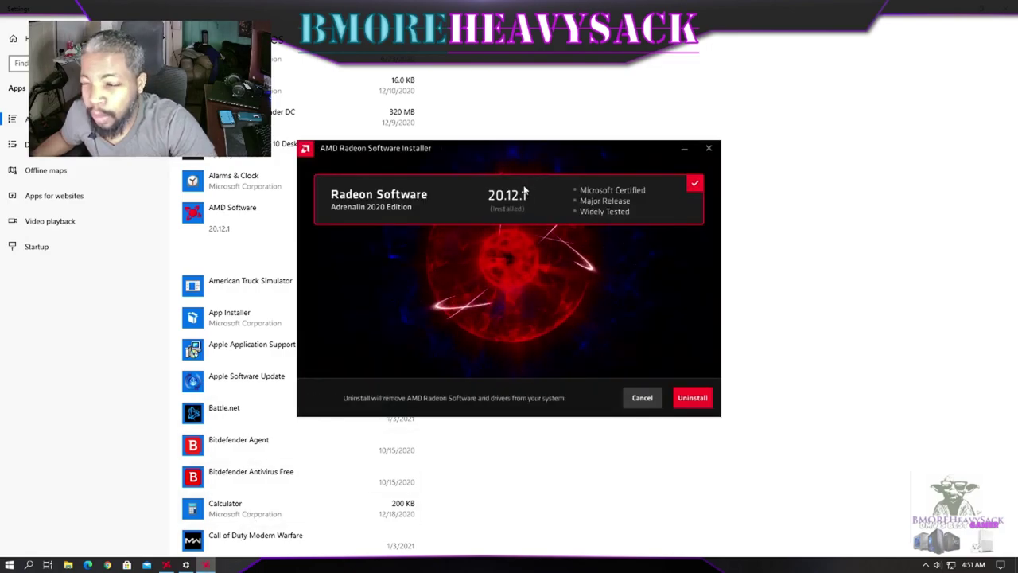
click(692, 398)
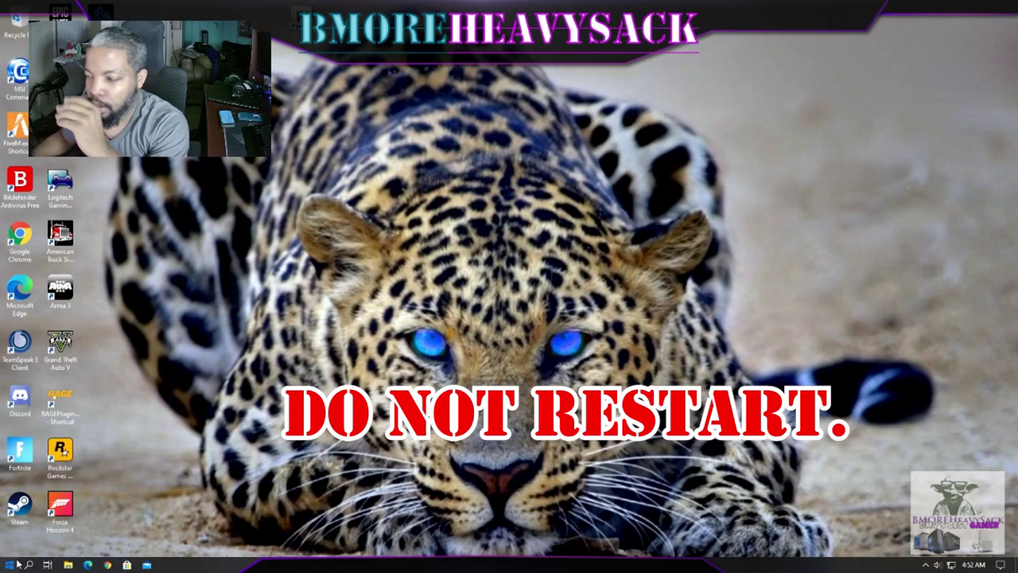
Step: Open Device Manager via a 'device' search and uninstall the AMD Radeon (TM) R9 390 Series adapter
key(super)
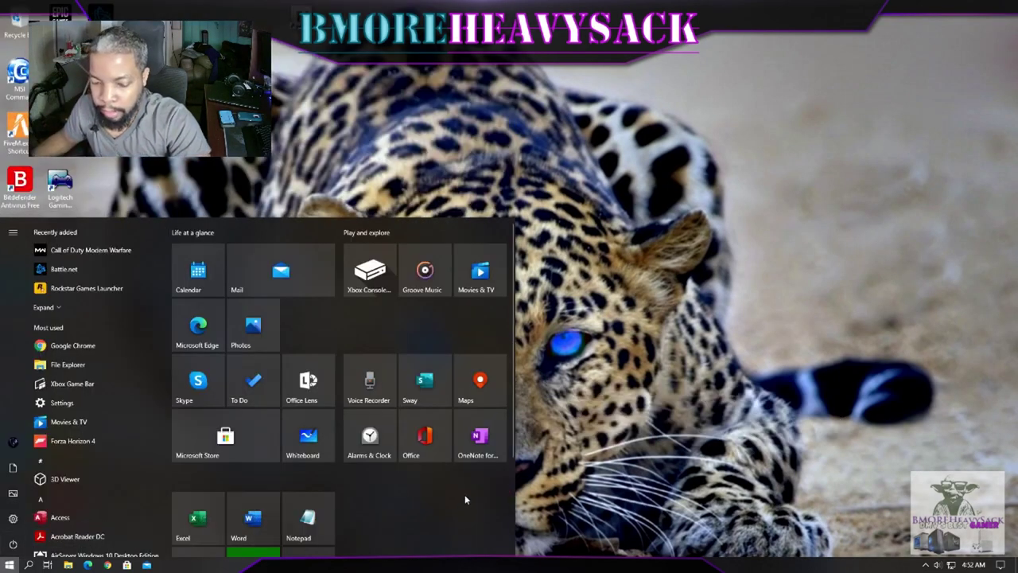
text(device)
key(Return)
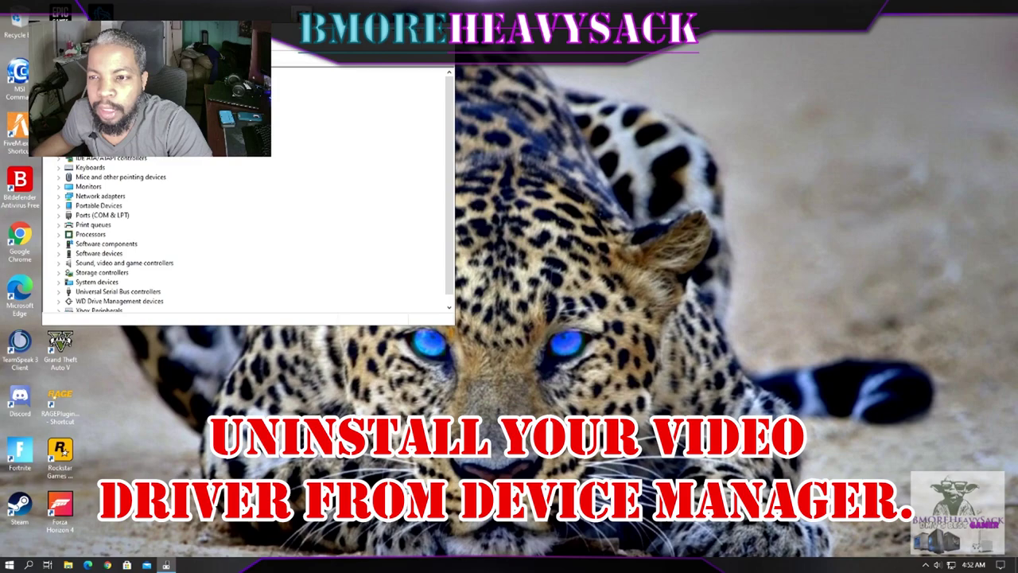
right_click(262, 80)
click(302, 80)
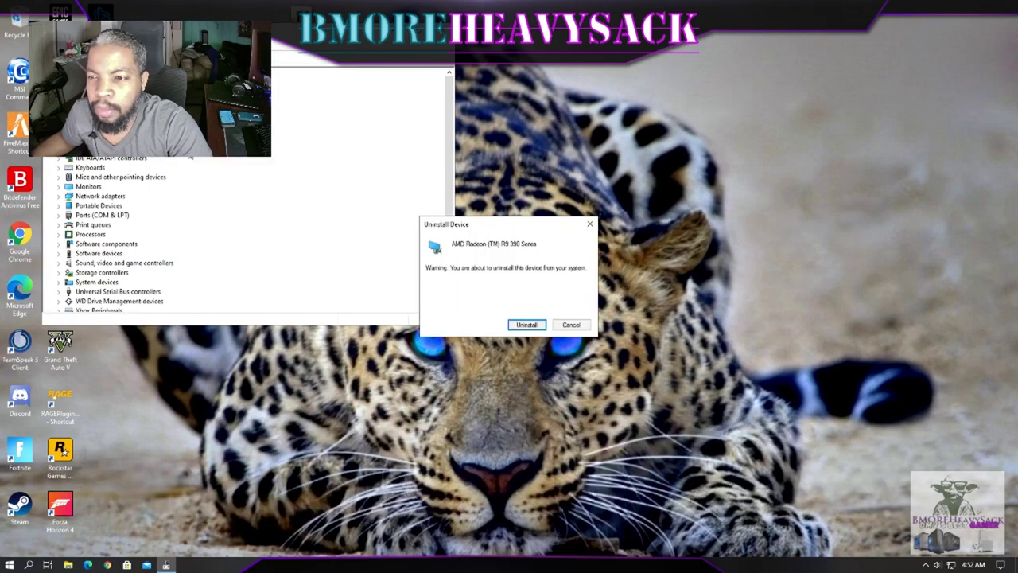
click(527, 324)
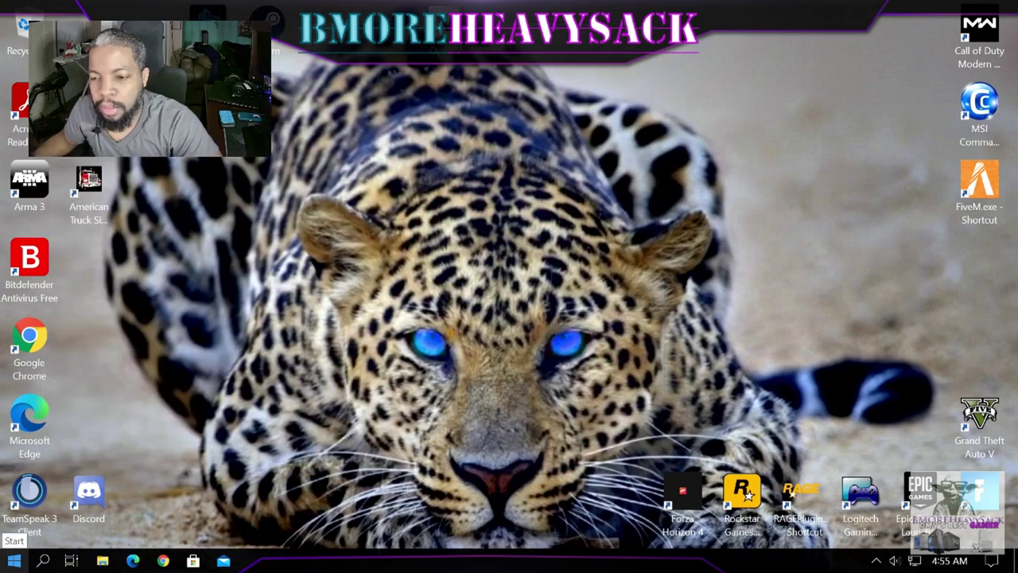
click(13, 561)
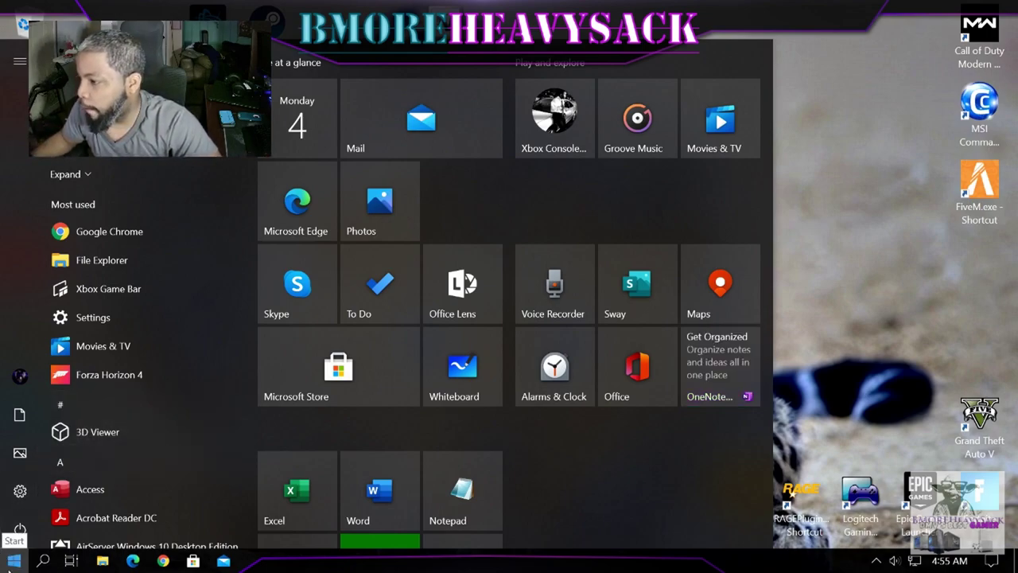
Step: Restart the PC from the Start menu's power options
mouse_move(26, 534)
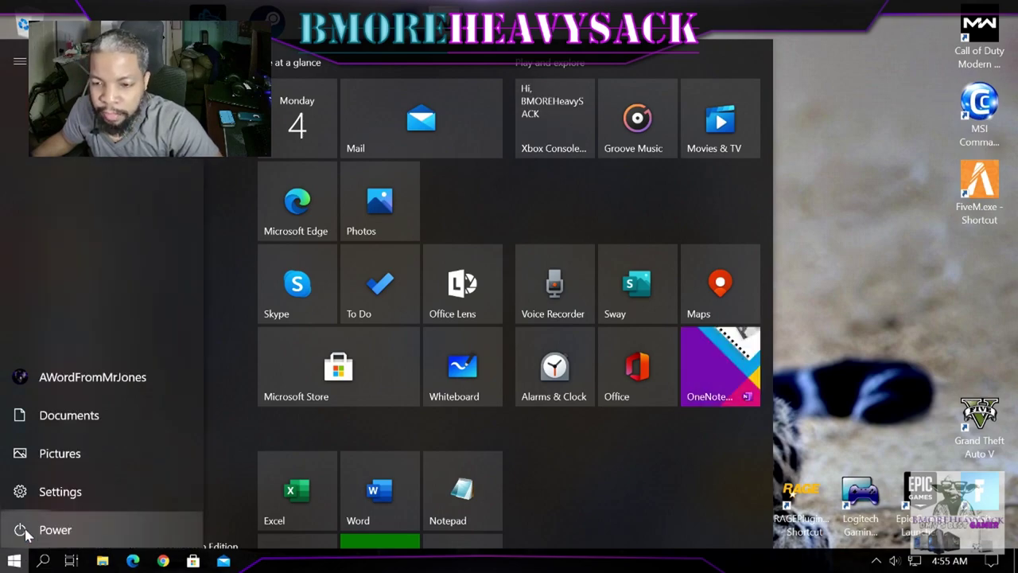
click(60, 532)
click(132, 489)
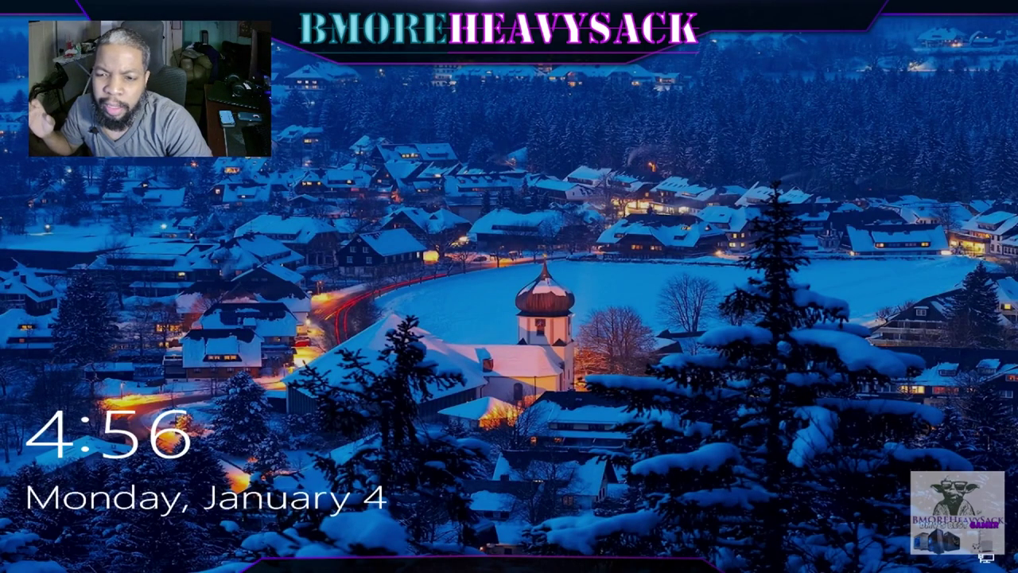
Step: Sign back in to Windows with the account password
key(space)
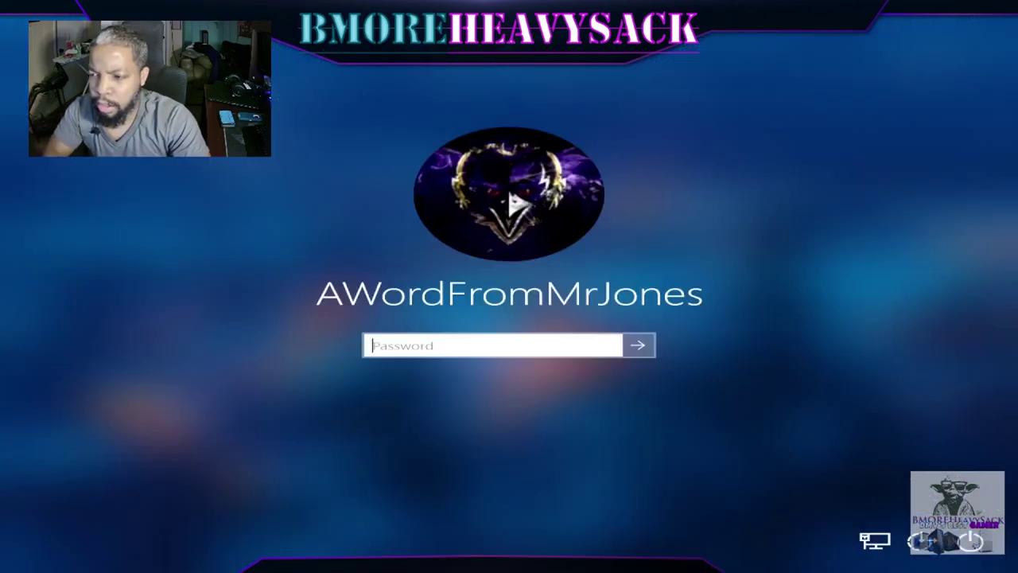
text(•)
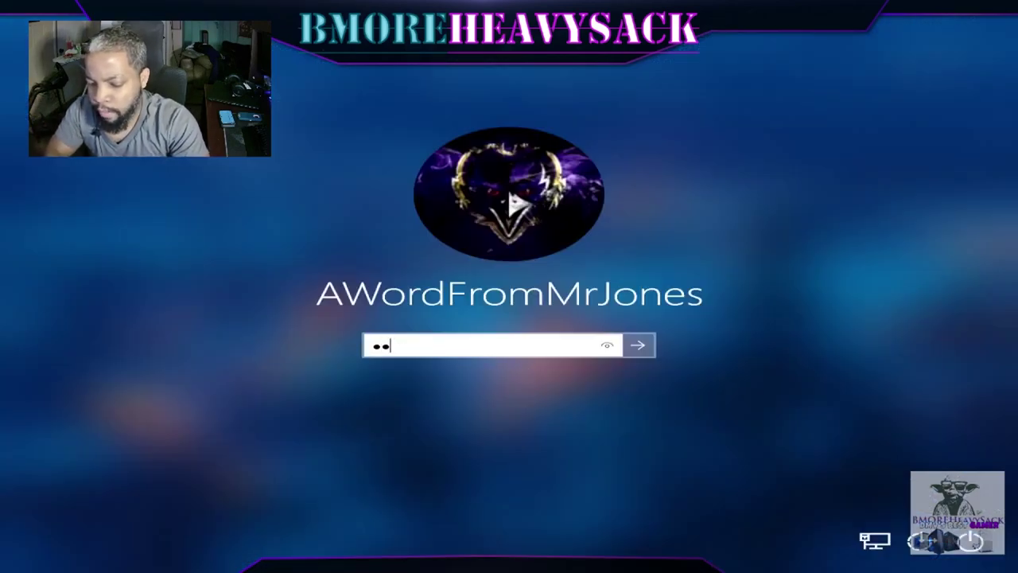
text(•••••••••)
key(Return)
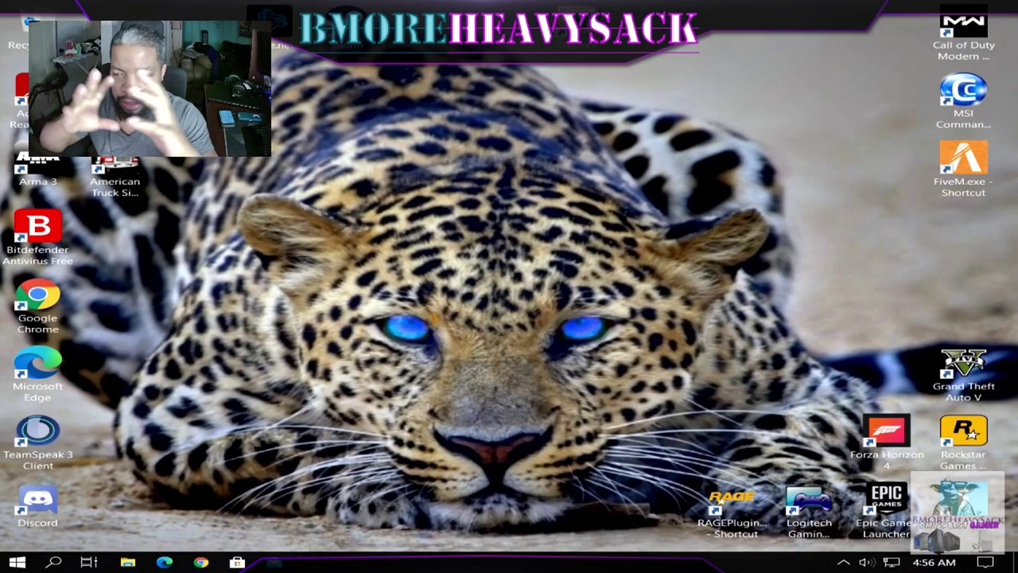
Step: Open Chrome, then check Device Manager lists only the Microsoft Basic Display Adapter
click(199, 562)
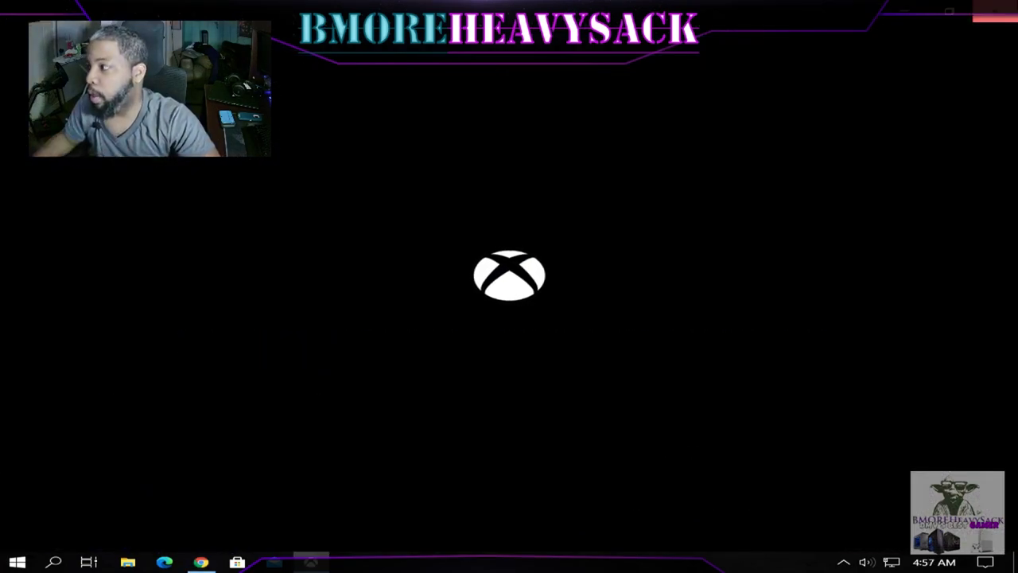
click(17, 559)
text(devi)
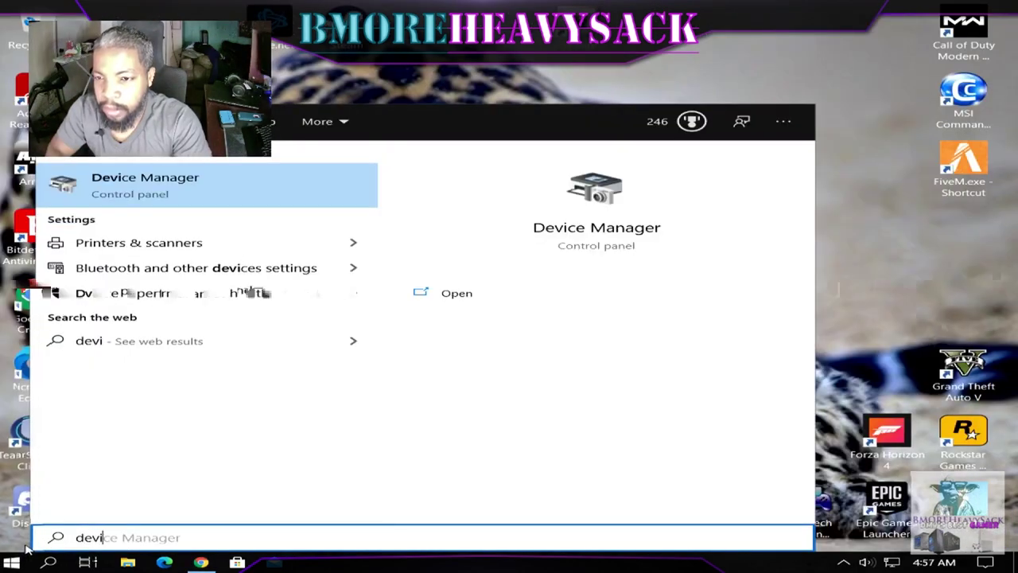
key(Return)
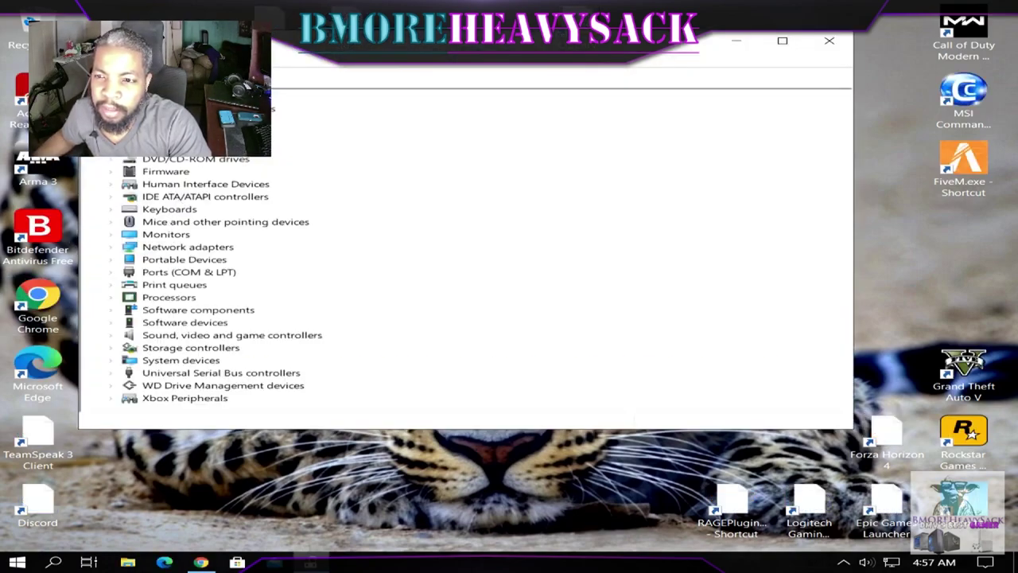
click(231, 159)
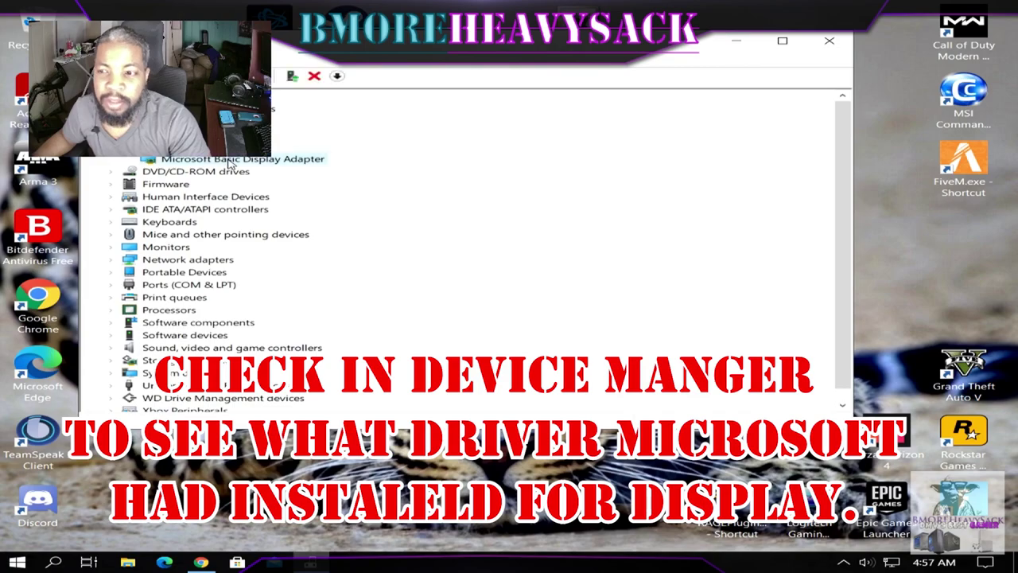
click(828, 41)
Step: Open Task Manager from the taskbar and view its Performance graphs
right_click(402, 566)
click(453, 497)
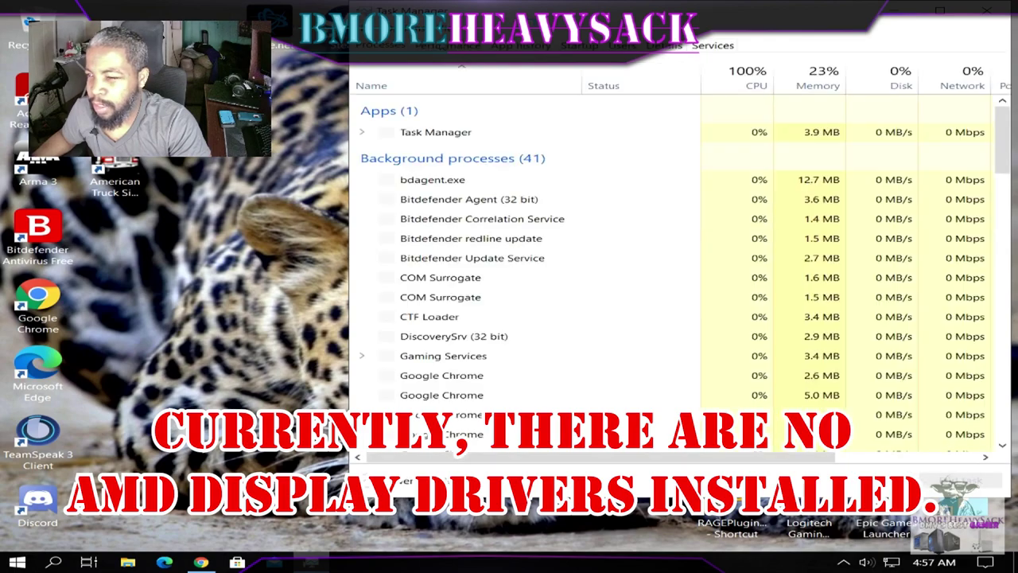
click(438, 46)
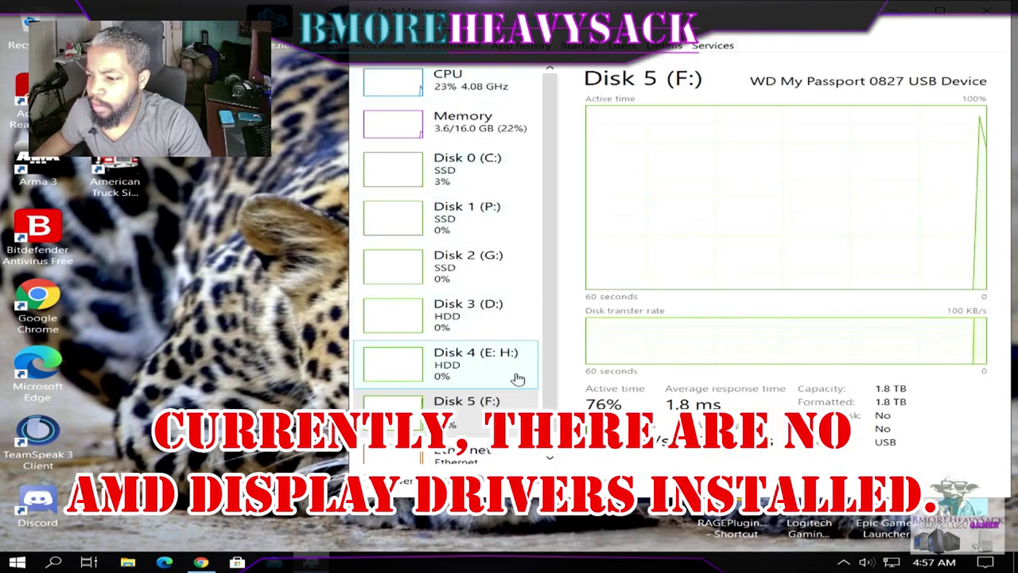
scroll(517, 378, down, 1)
scroll(538, 178, up, 1)
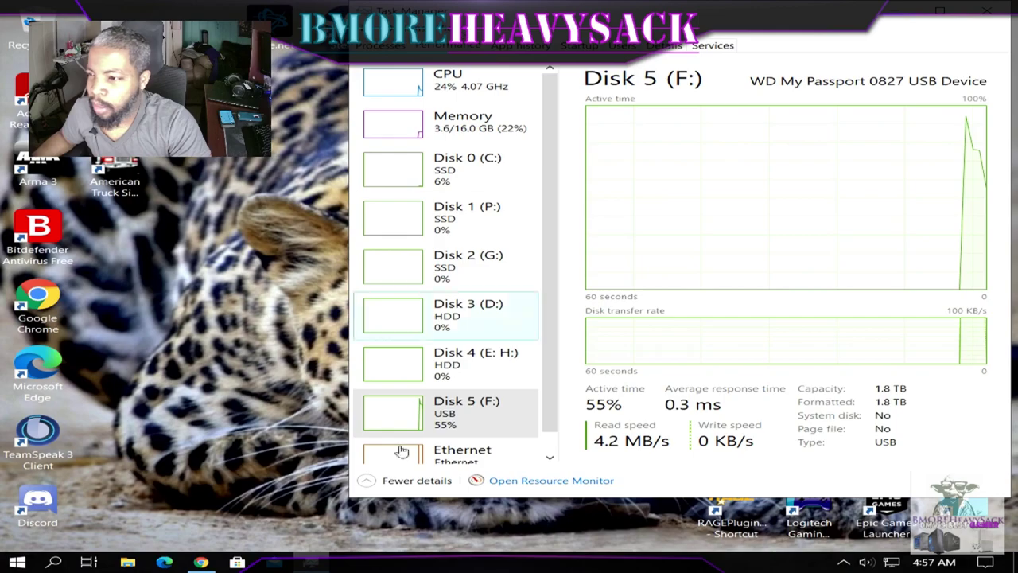
Step: Close Task Manager and queue the How To Fix Graphics Card video, expanding it to its watch page
click(986, 11)
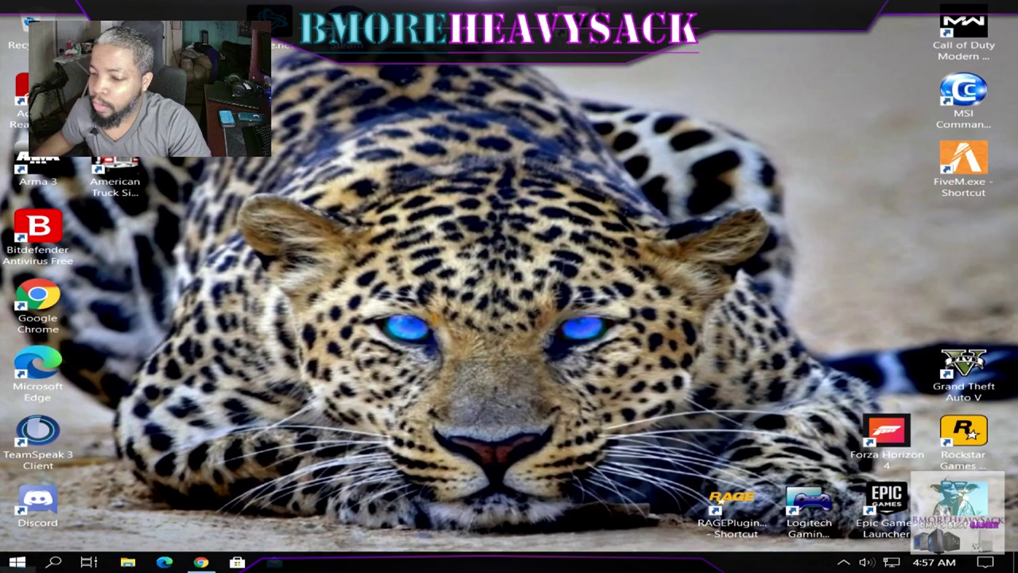
click(200, 562)
mouse_move(455, 278)
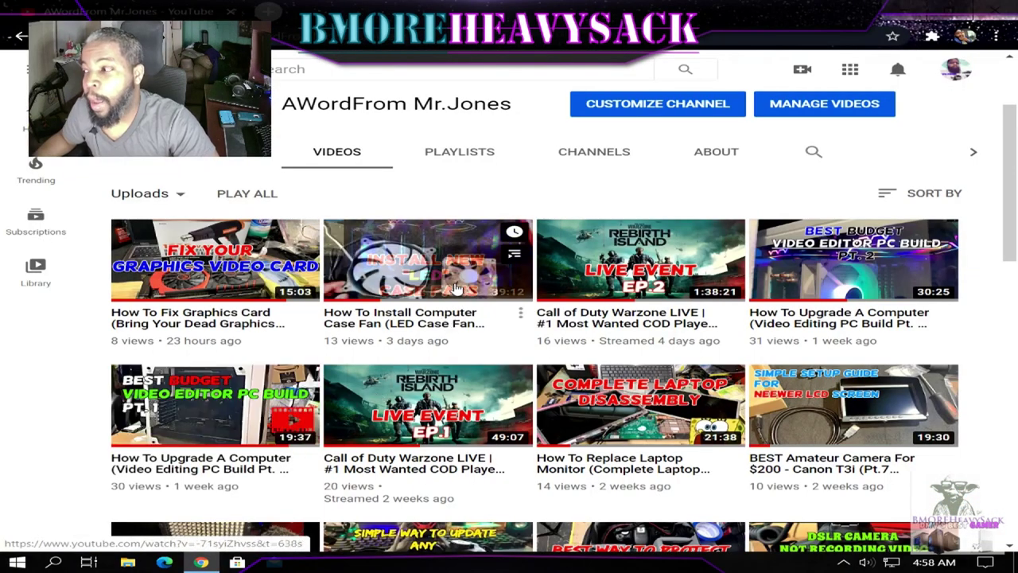
mouse_move(261, 258)
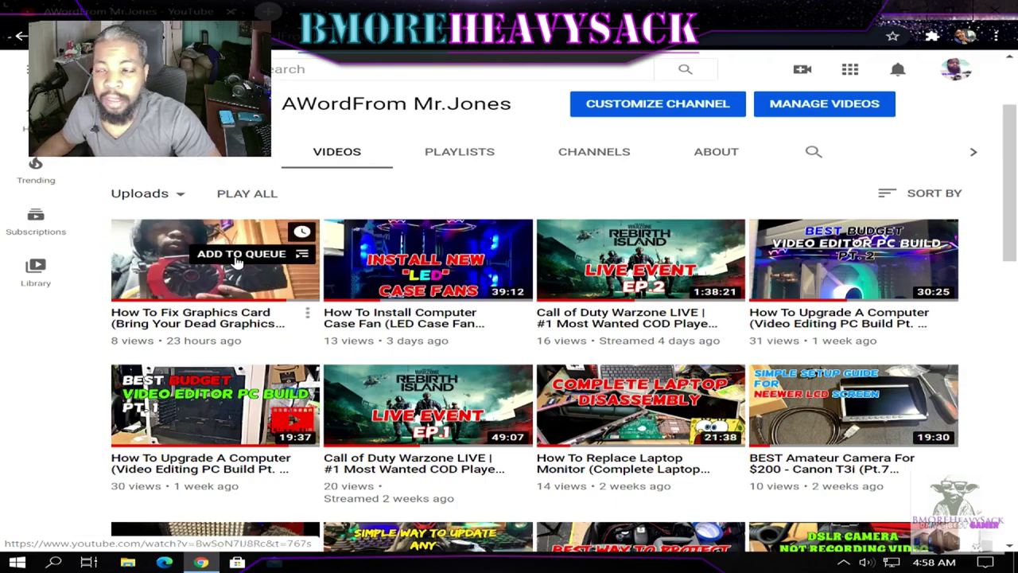
click(211, 259)
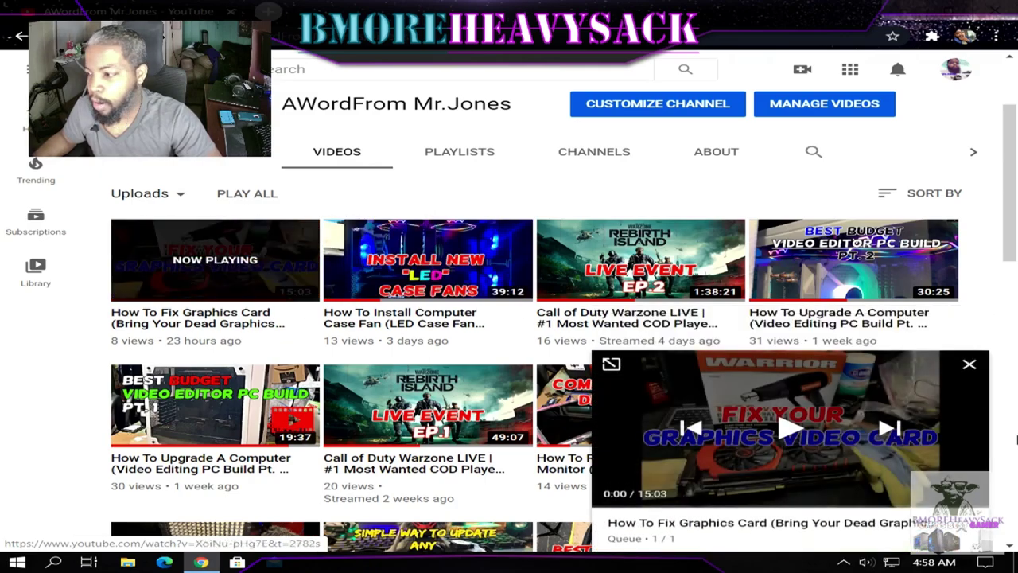
click(610, 364)
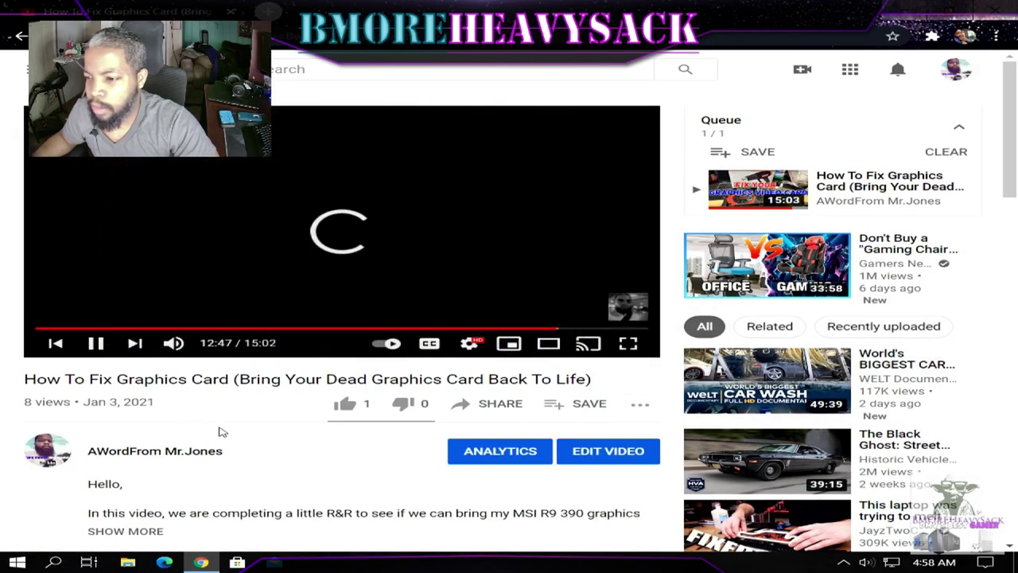
Step: Toggle the video in and out of full screen repeatedly while Windows installs the AMD driver
click(629, 343)
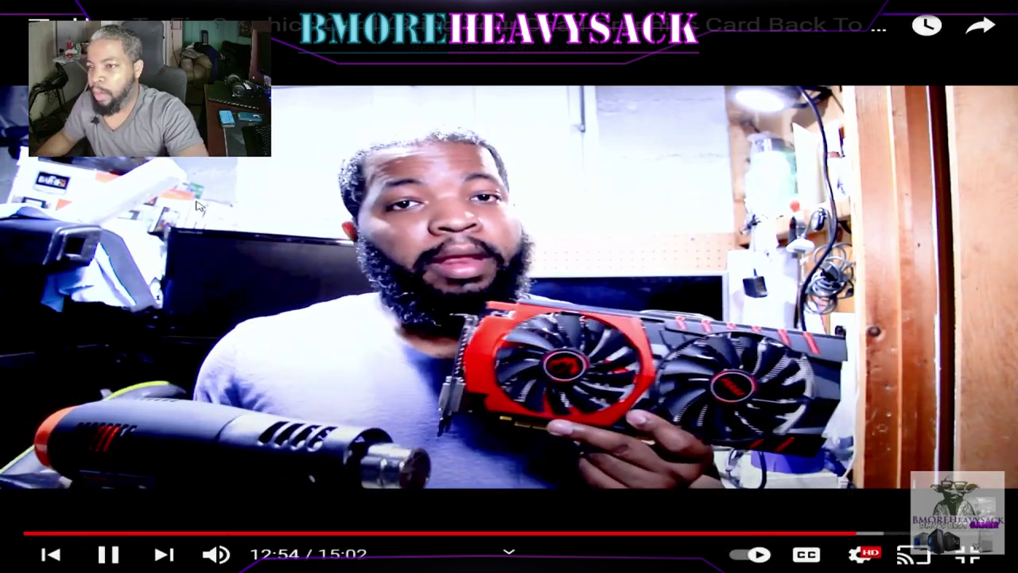
click(979, 561)
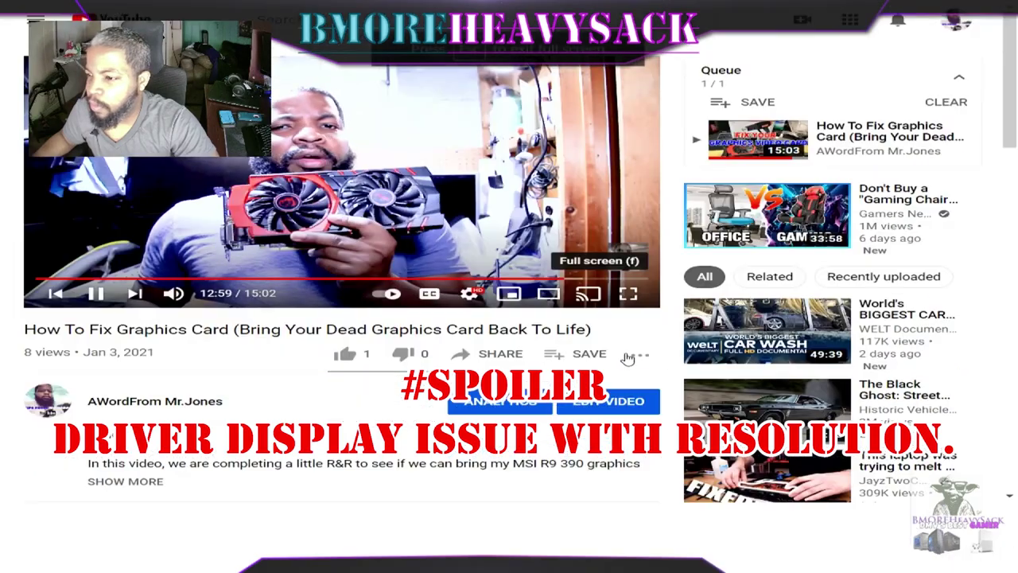
click(641, 342)
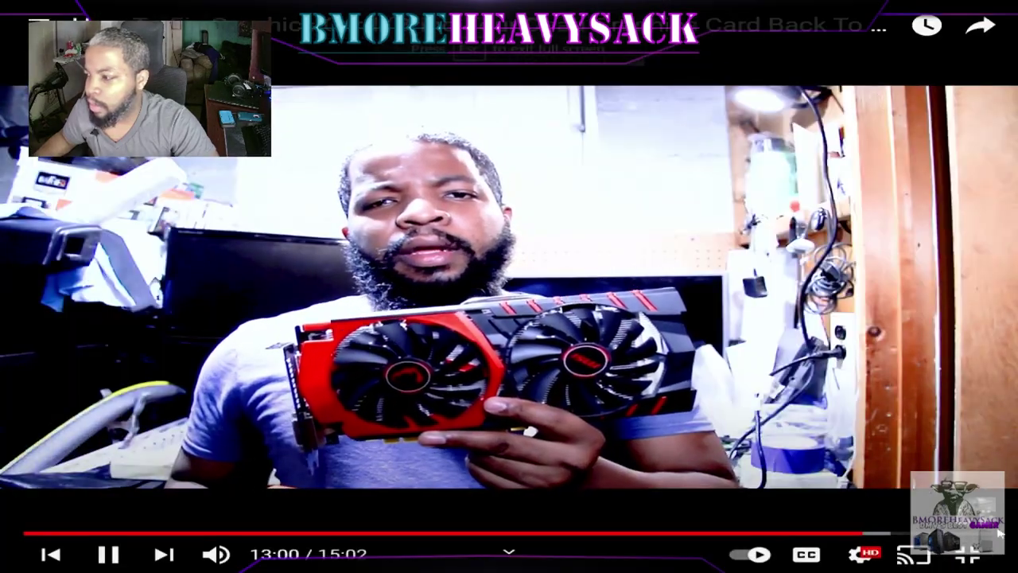
click(979, 562)
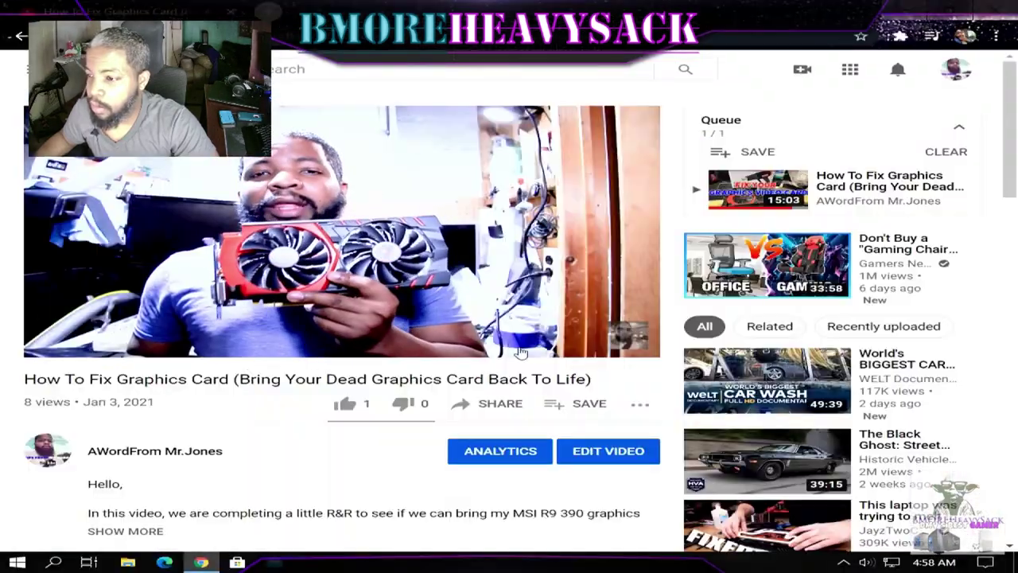
click(641, 342)
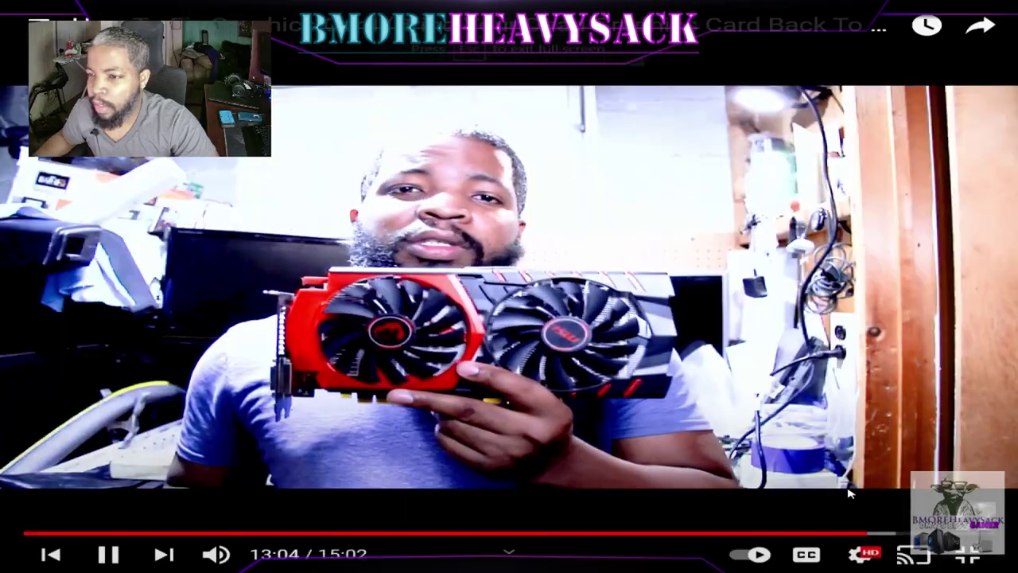
click(972, 561)
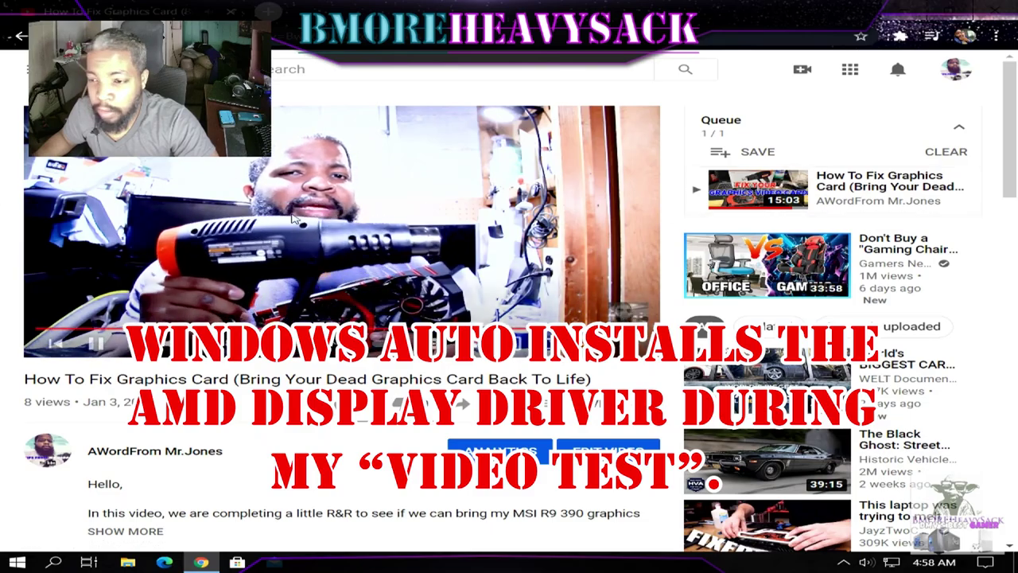
click(640, 342)
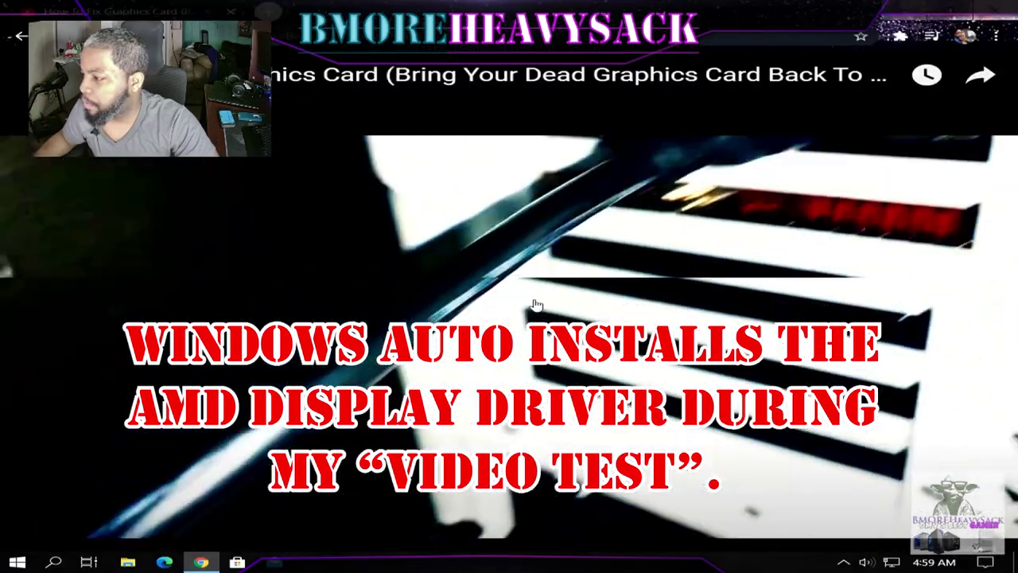
key(Escape)
scroll(536, 304, down, 5)
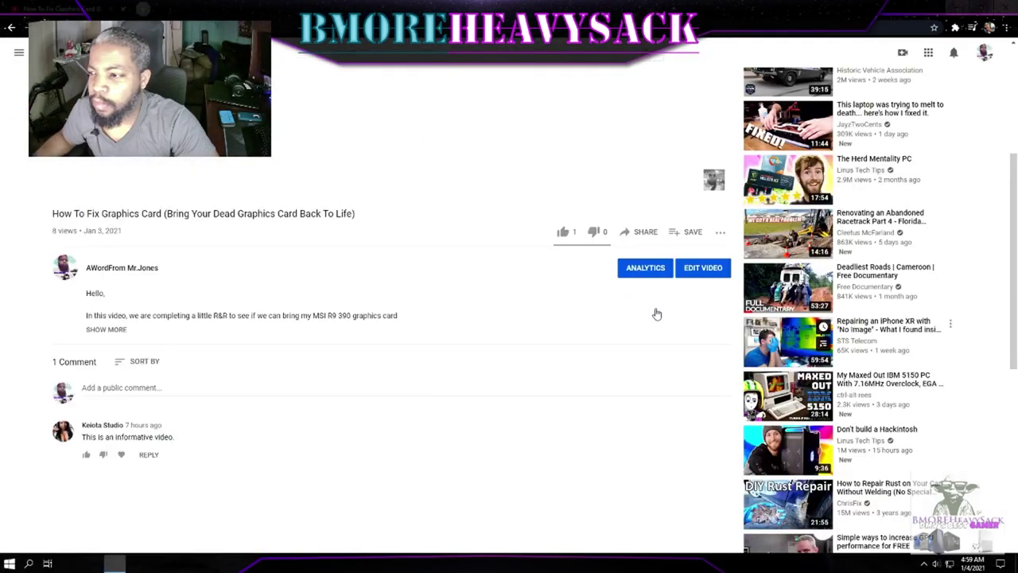
scroll(655, 313, up, 3)
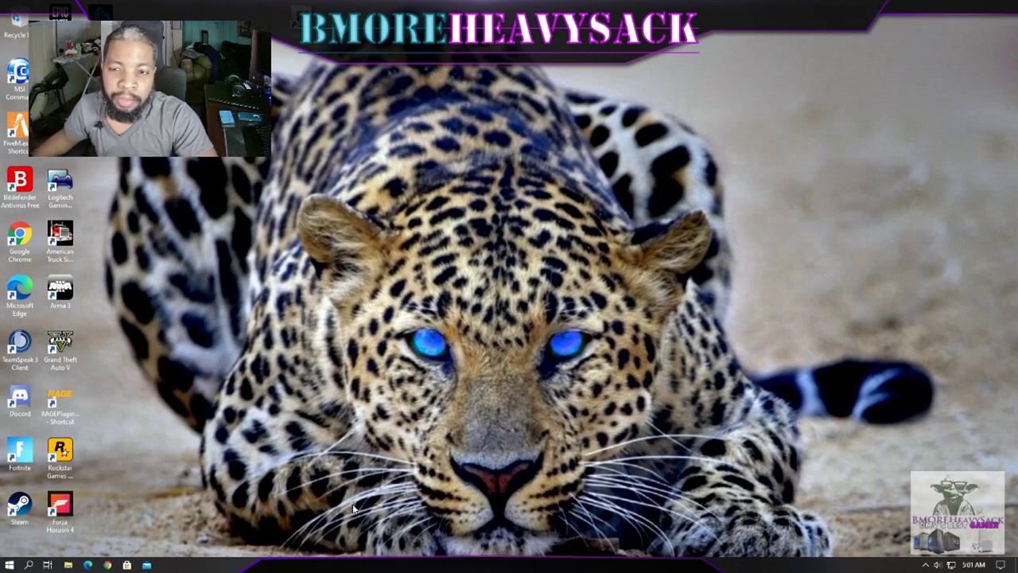
Step: Check in Task Manager's Performance view that GPU 0 is an AMD Radeon card, then close it
right_click(465, 563)
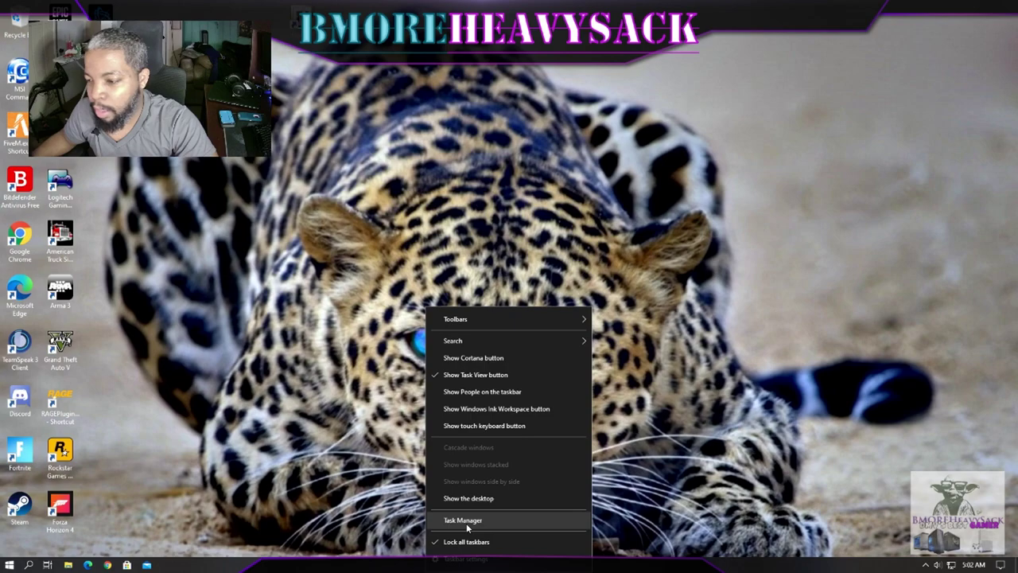
click(468, 527)
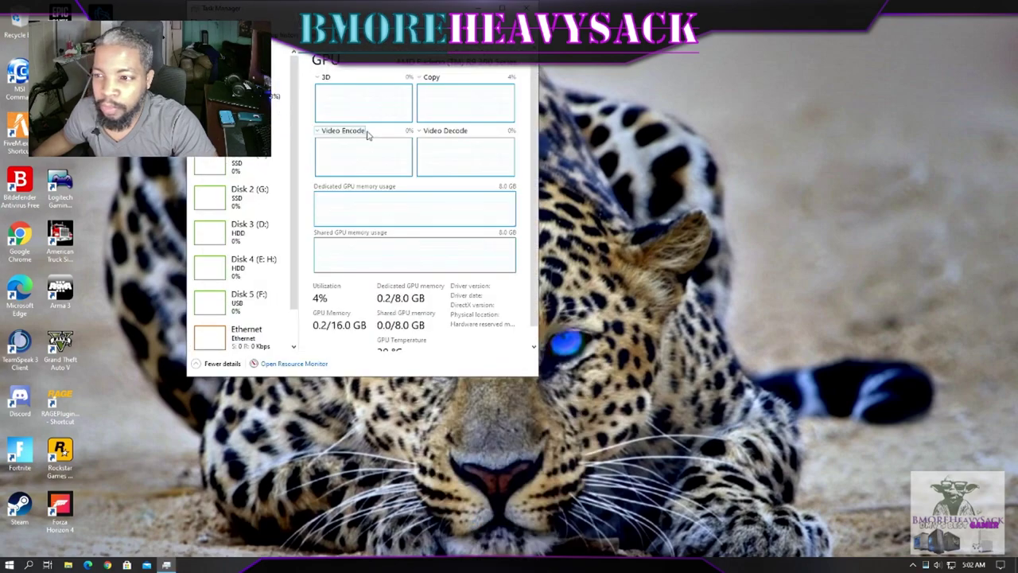
scroll(254, 334, down, 1)
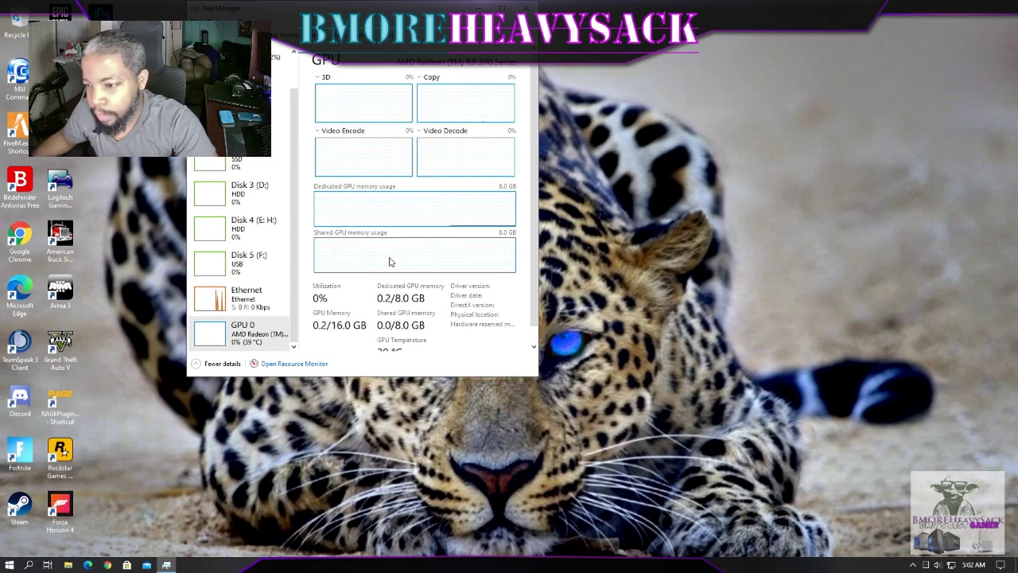
click(526, 8)
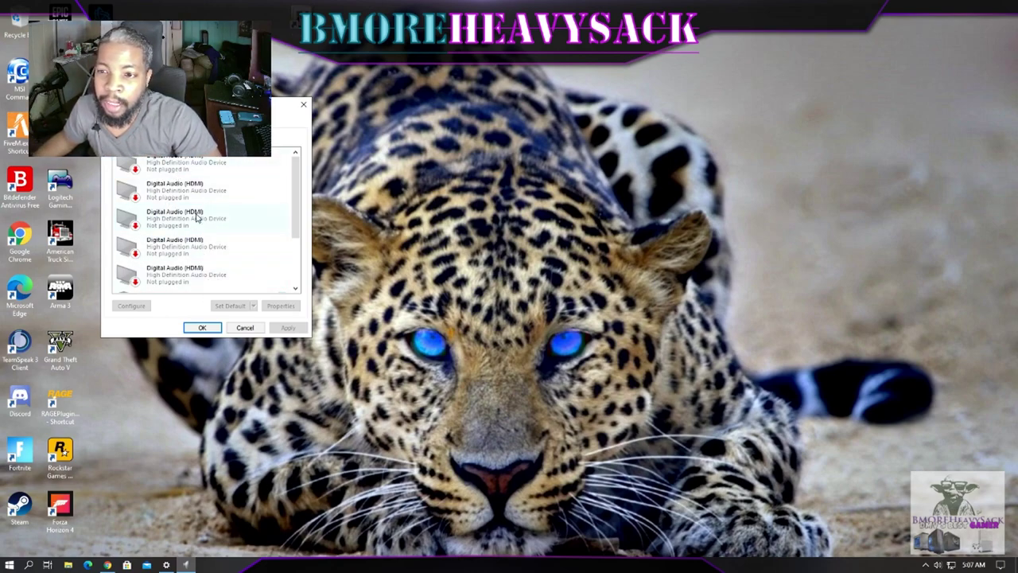
Step: Close the Sound dialog with OK and launch Chrome from the taskbar
scroll(196, 218, down, 3)
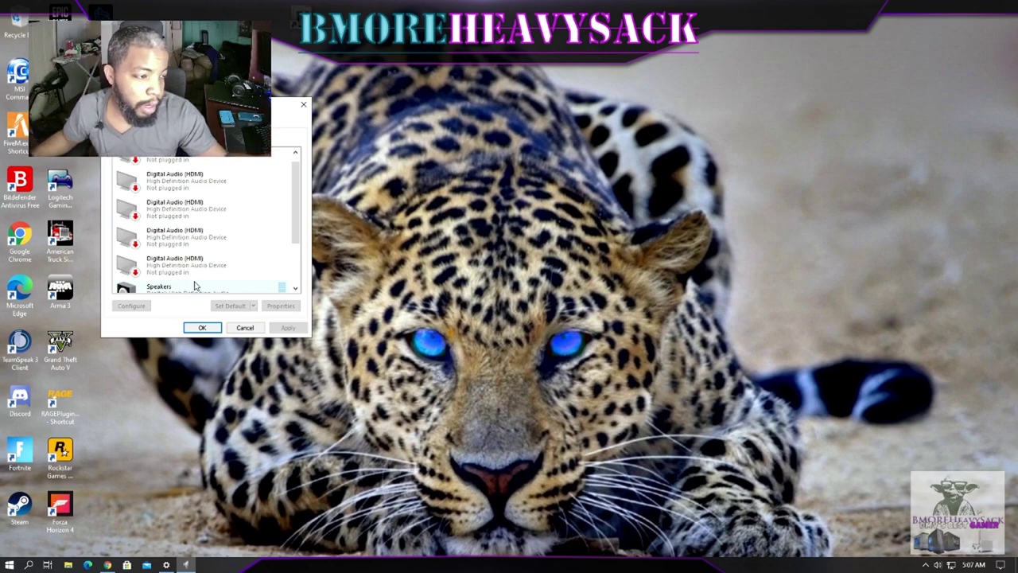
click(203, 328)
click(107, 565)
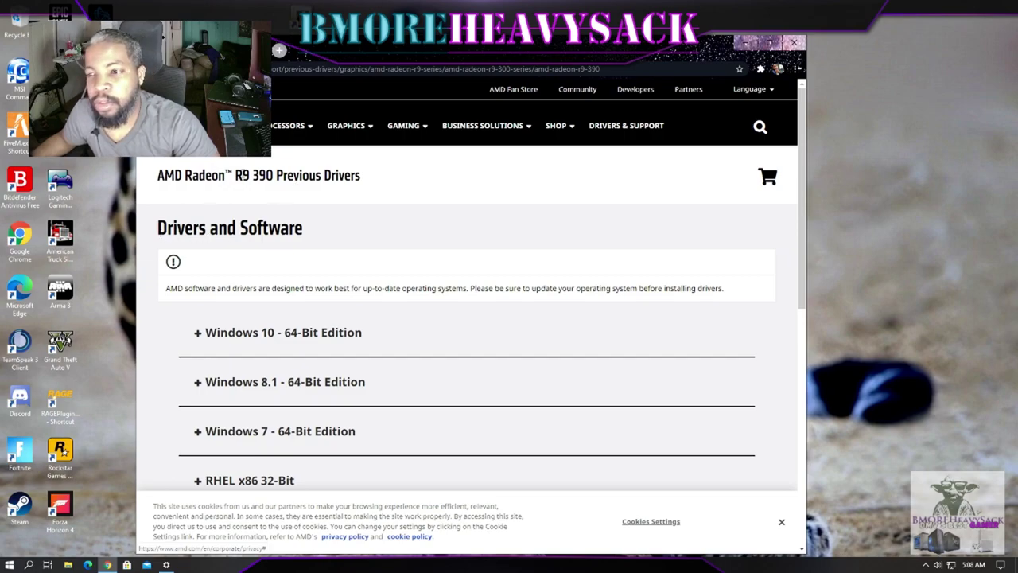
Step: Start the 458 MB Adrenalin 2020 Edition 20.11.3 driver download for Windows 10 64-bit (Radeon R9 390)
drag(159, 175, 274, 177)
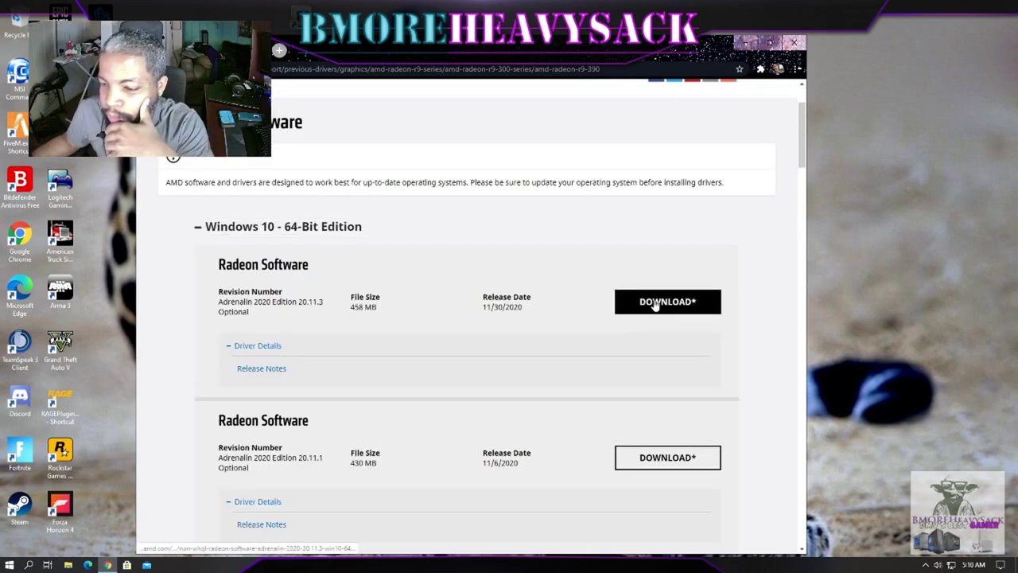
click(654, 304)
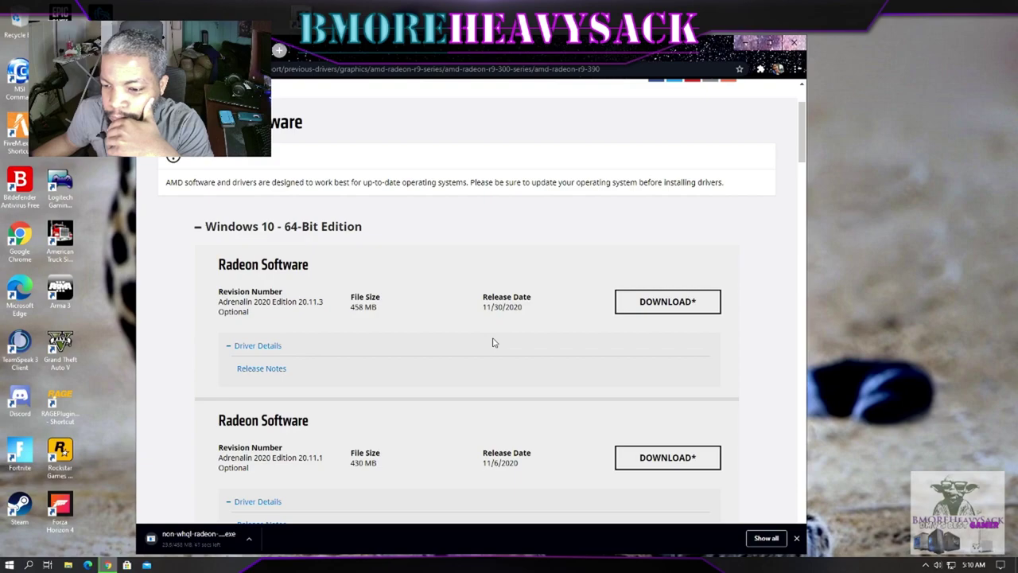
scroll(592, 326, up, 1)
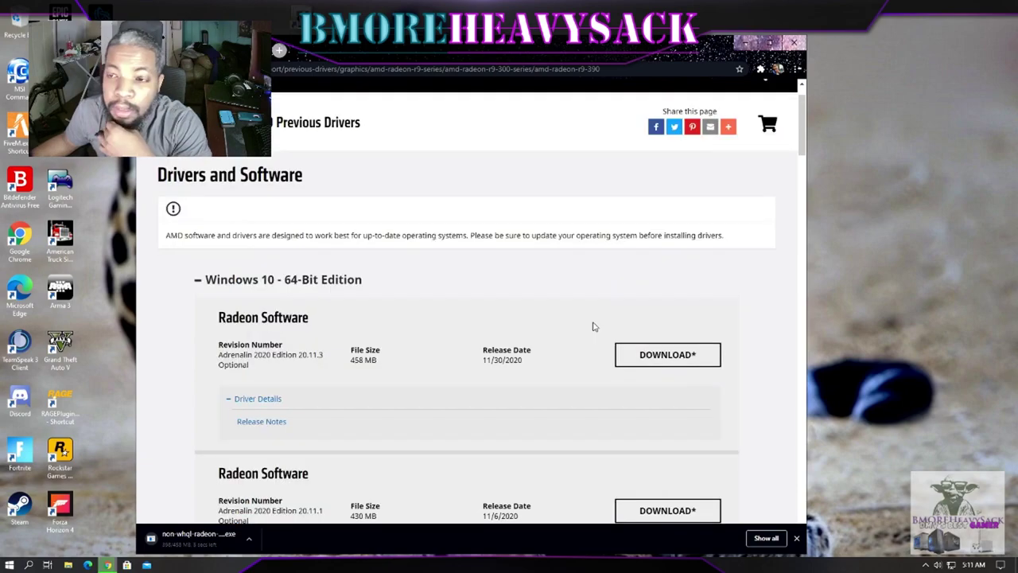
Step: Open YouTube in a new tab and play a video briefly in full screen
click(279, 50)
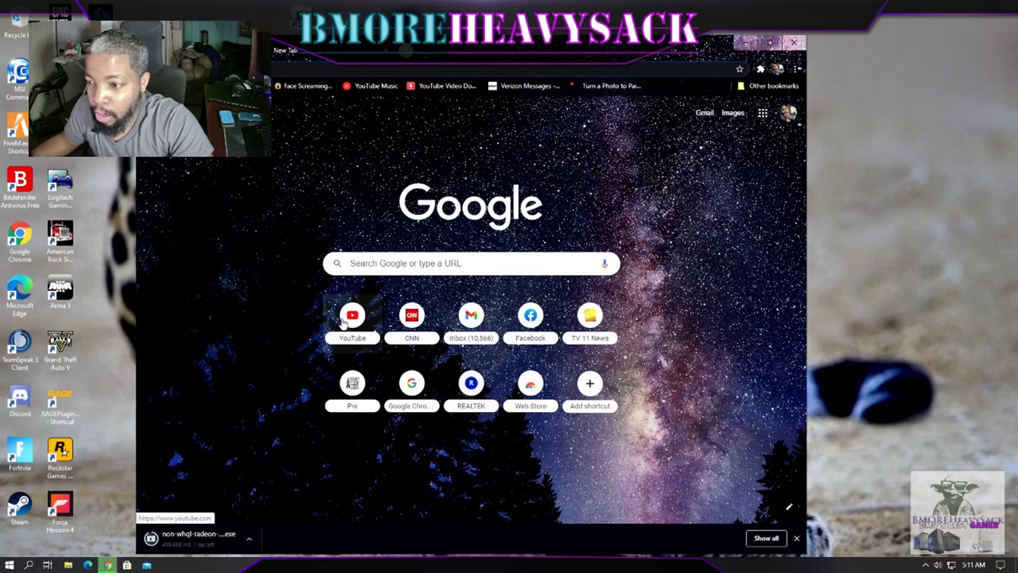
click(346, 322)
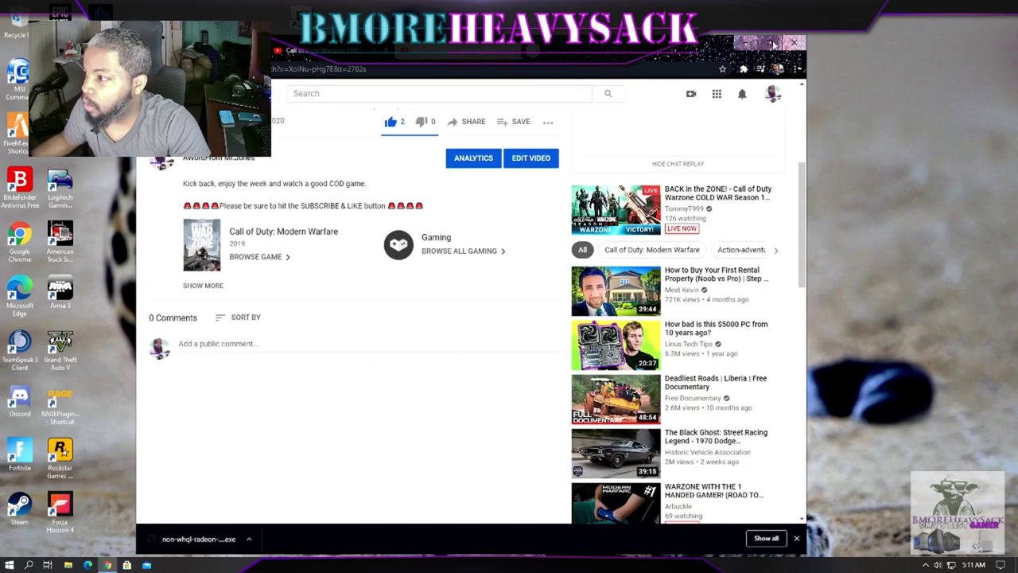
key(super+Up)
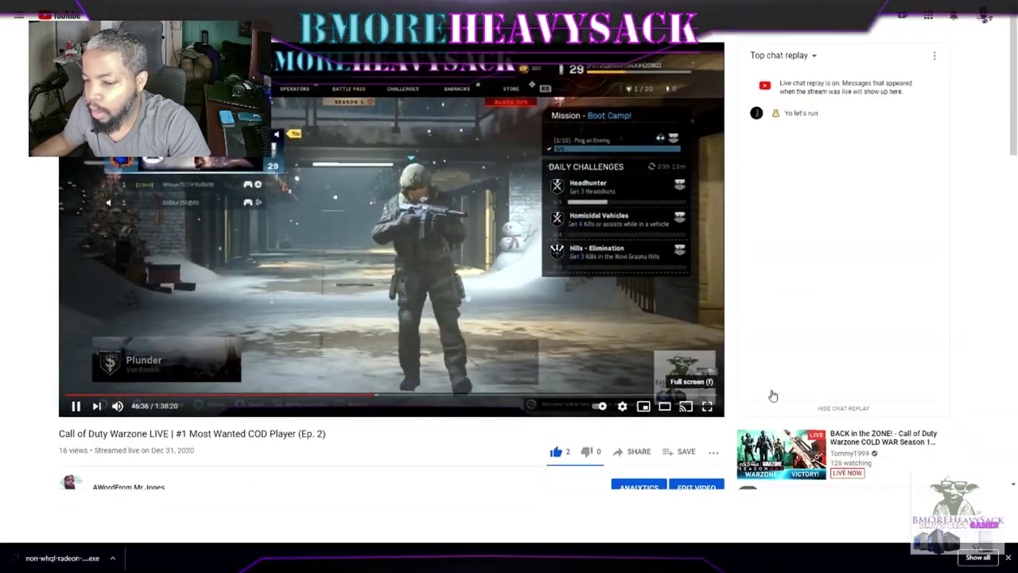
click(707, 443)
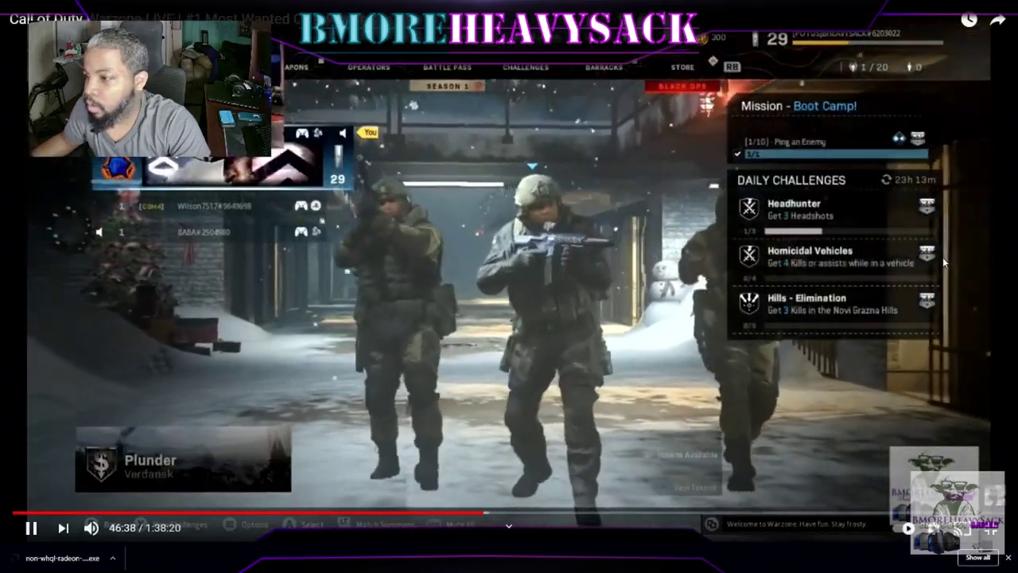
key(Escape)
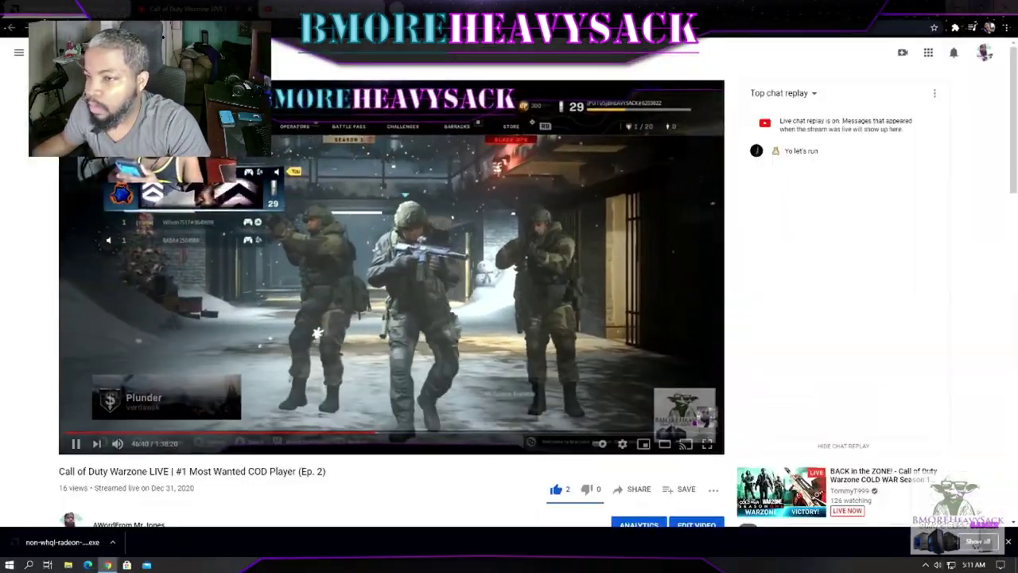
Step: Play the How To Install Computer Case Fan video full screen, skip ahead, then return to the driver page
click(656, 412)
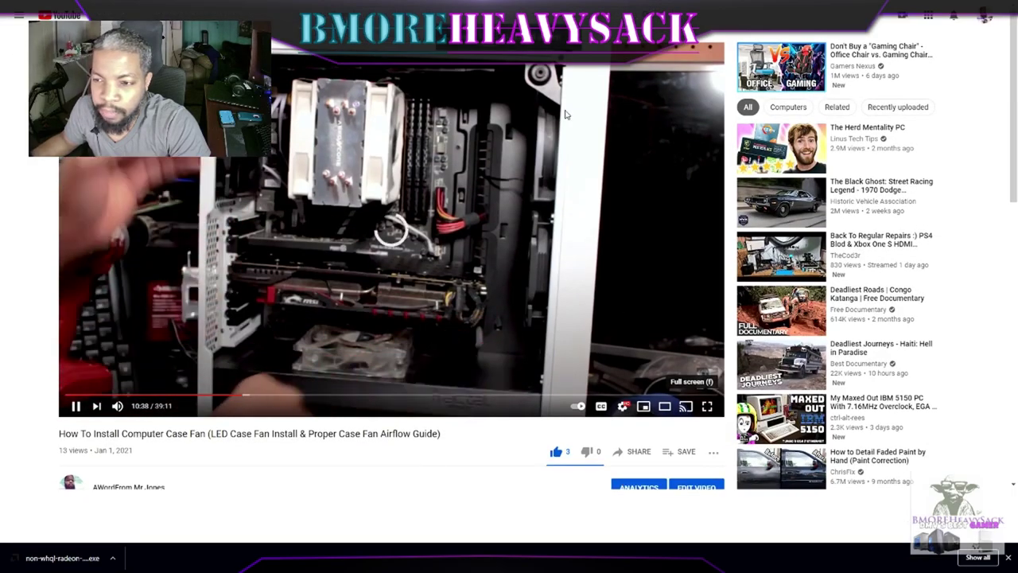
click(707, 444)
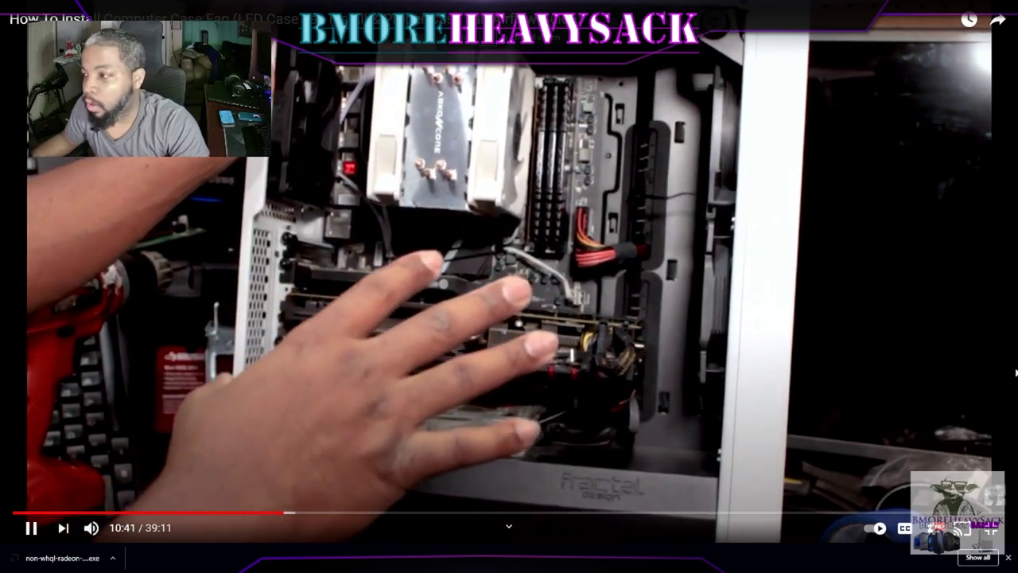
key(l)
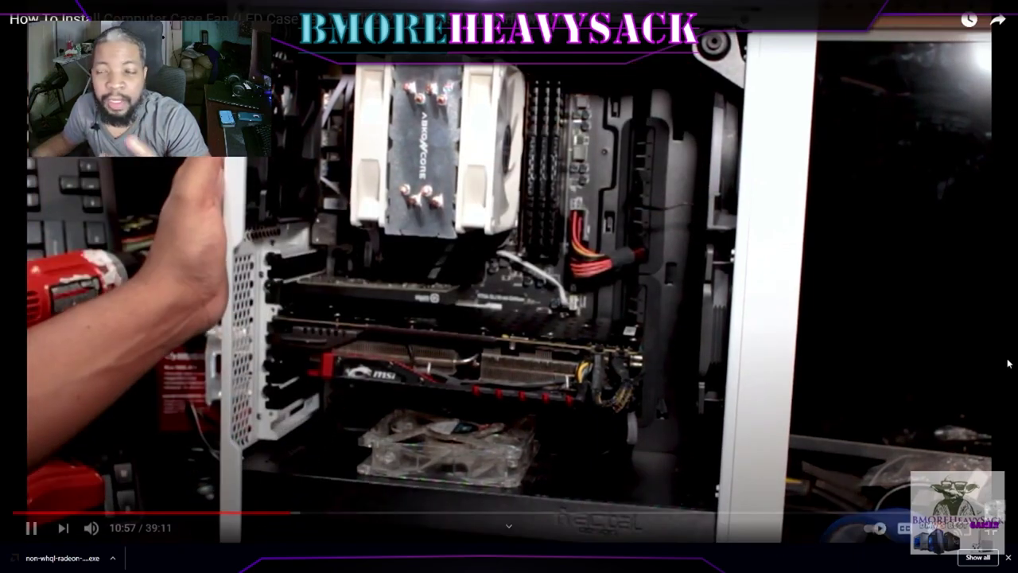
key(alt+Tab)
Step: Run the downloaded Radeon driver package, allow it in UAC, and extract the installer files
click(81, 547)
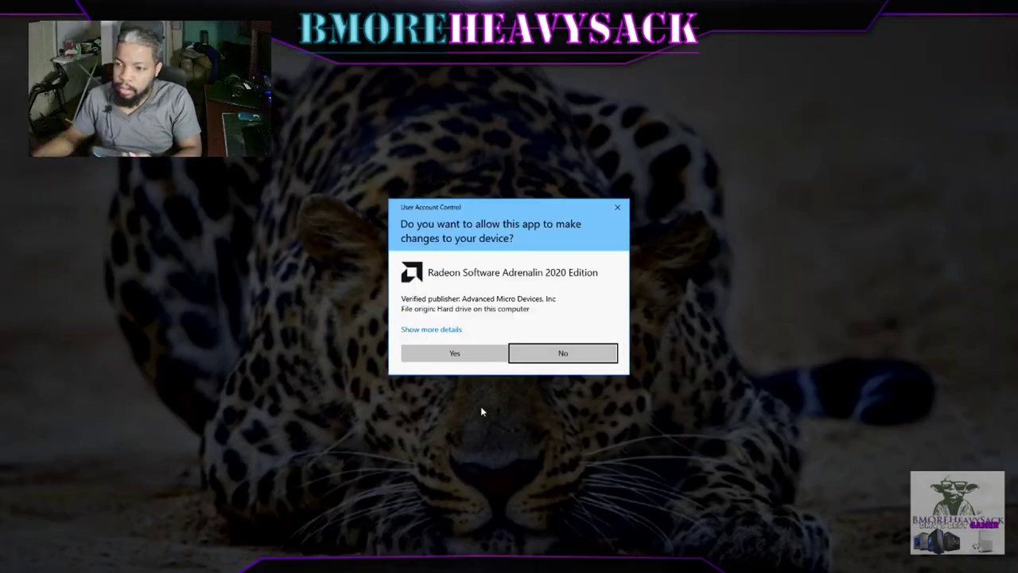
click(463, 353)
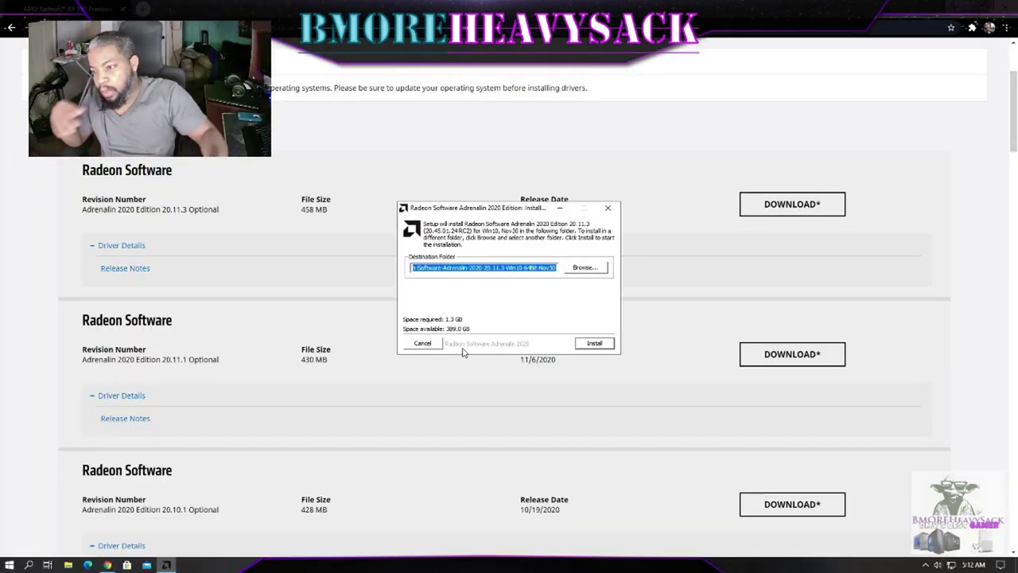
click(433, 268)
drag(434, 269, 391, 258)
click(412, 270)
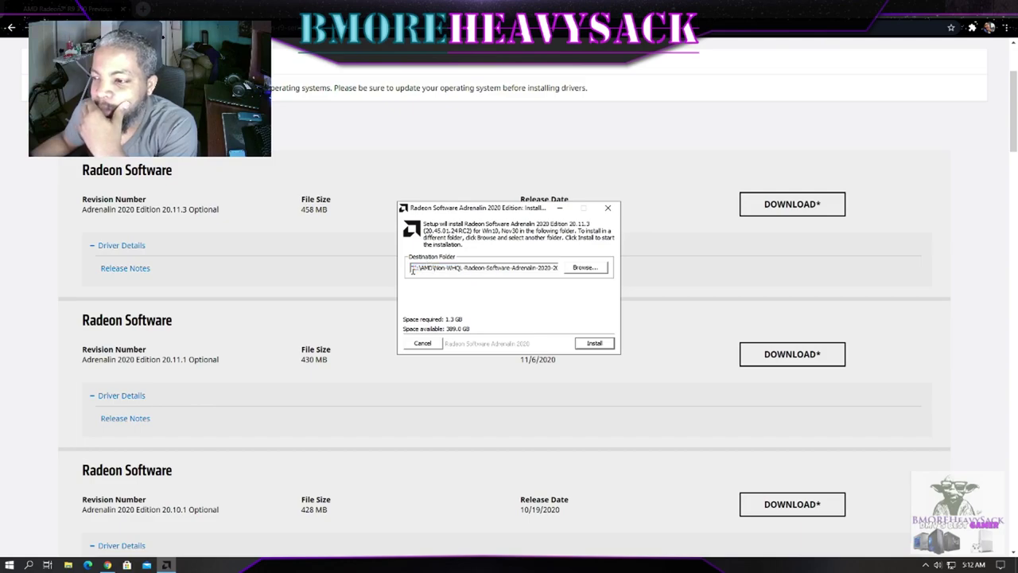
click(603, 343)
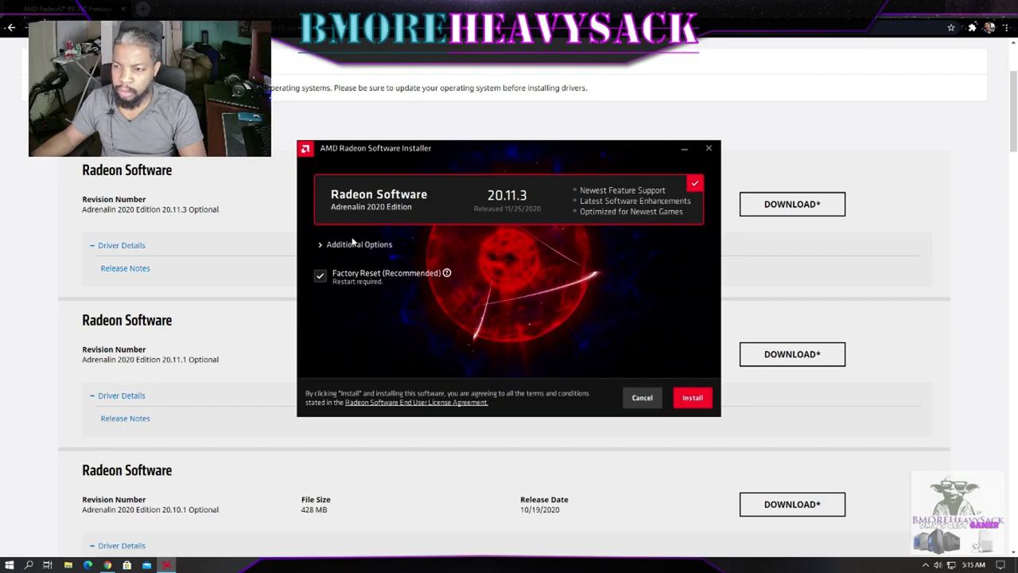
Step: Install 20.11.3 with Factory Reset enabled and restart the PC
click(325, 245)
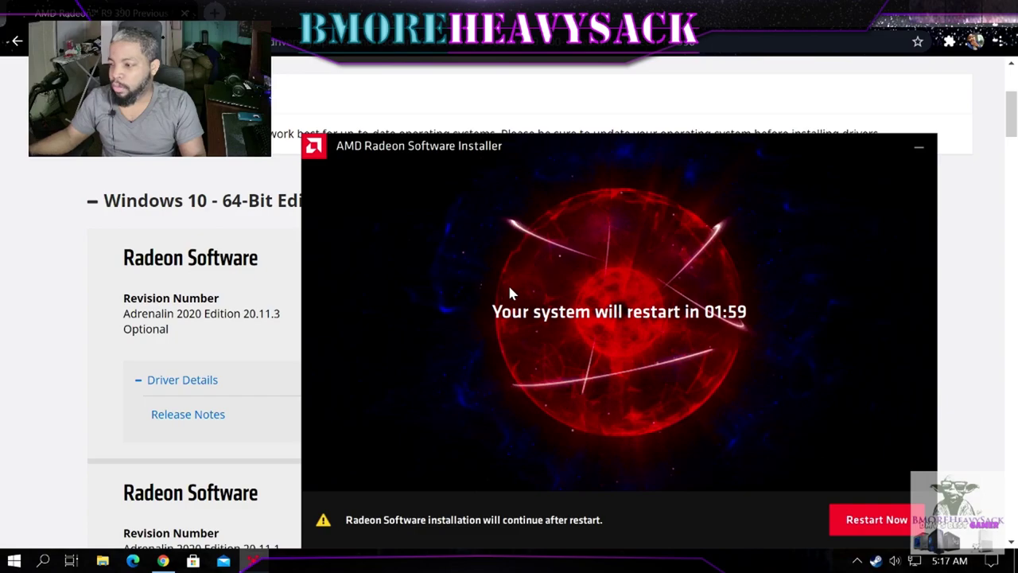
drag(679, 150, 576, 85)
click(773, 455)
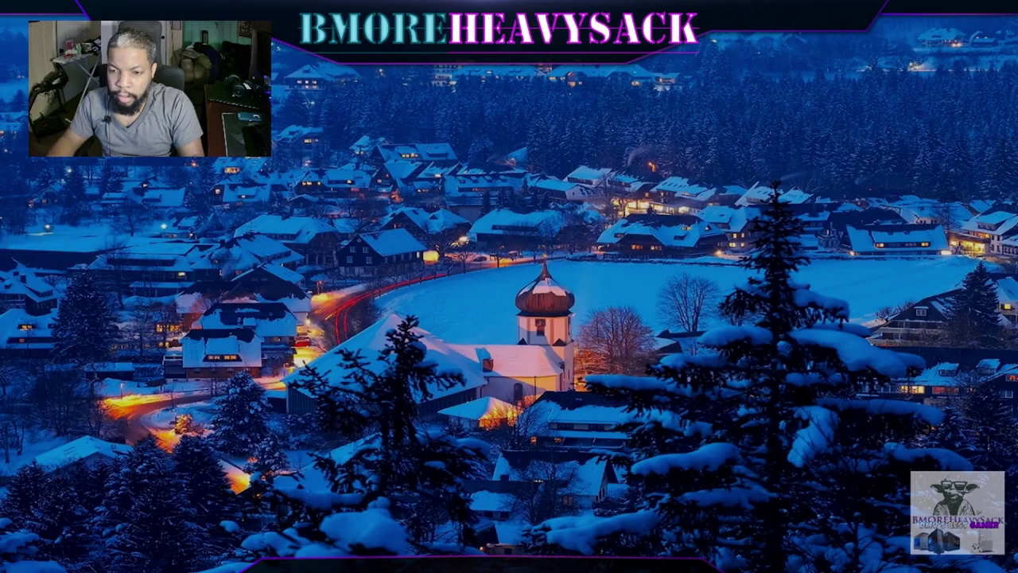
Step: Sign in with the account password, then restart from the Welcome to AMD Radeon Software window
key(space)
text(a)
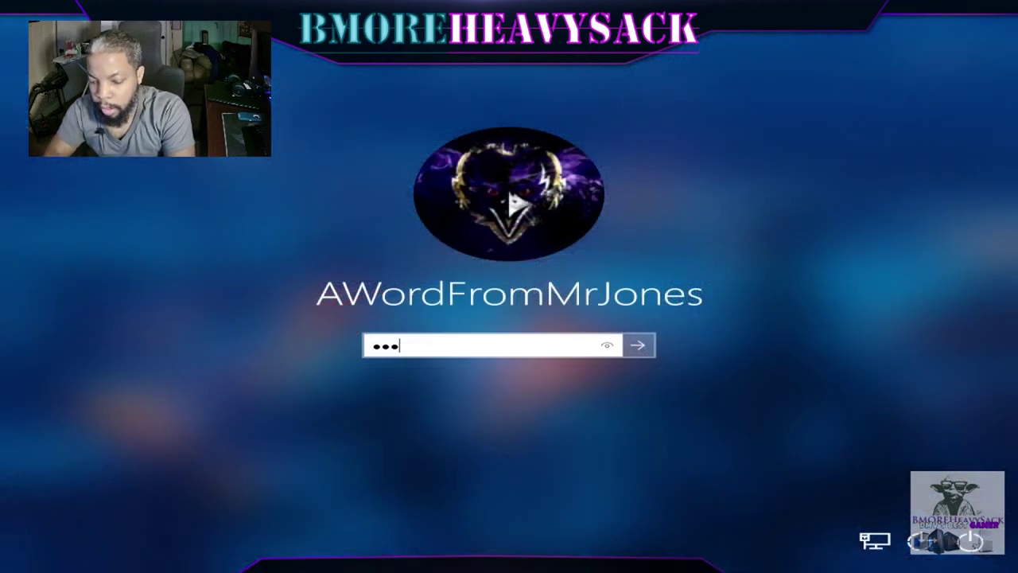
key(Return)
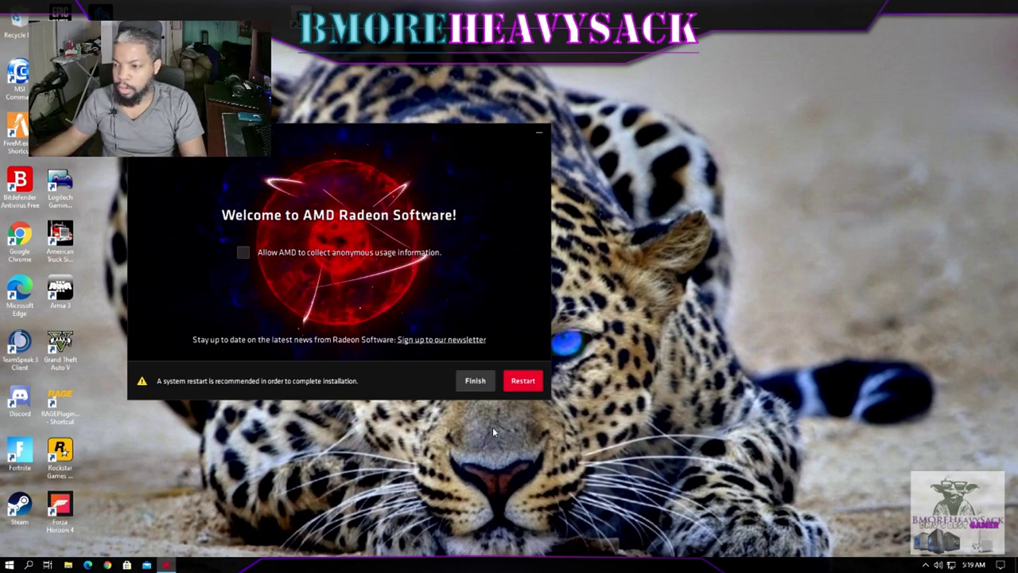
click(520, 381)
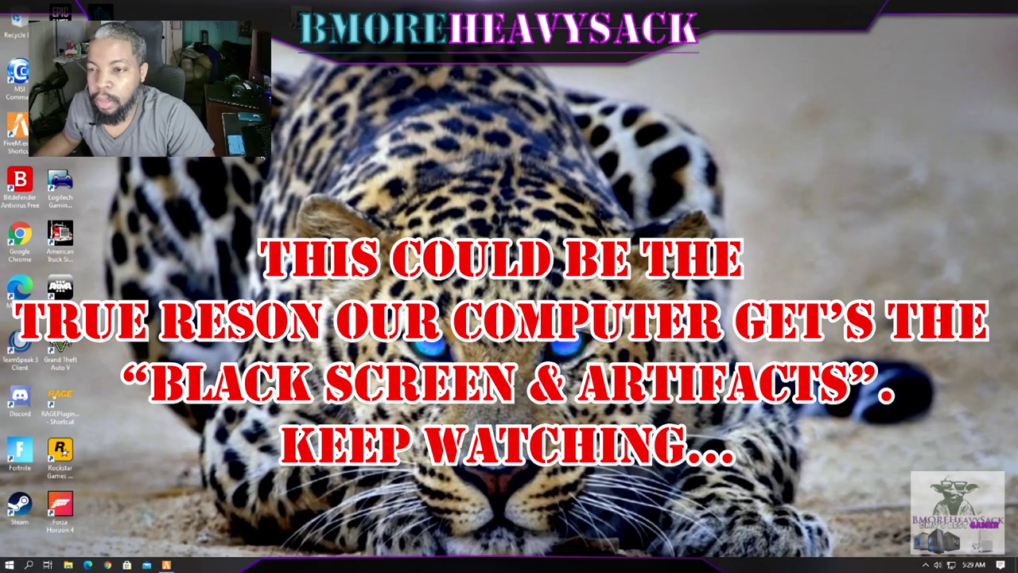
Step: Open Display settings from the desktop and apply a new resolution, keeping it
right_click(264, 153)
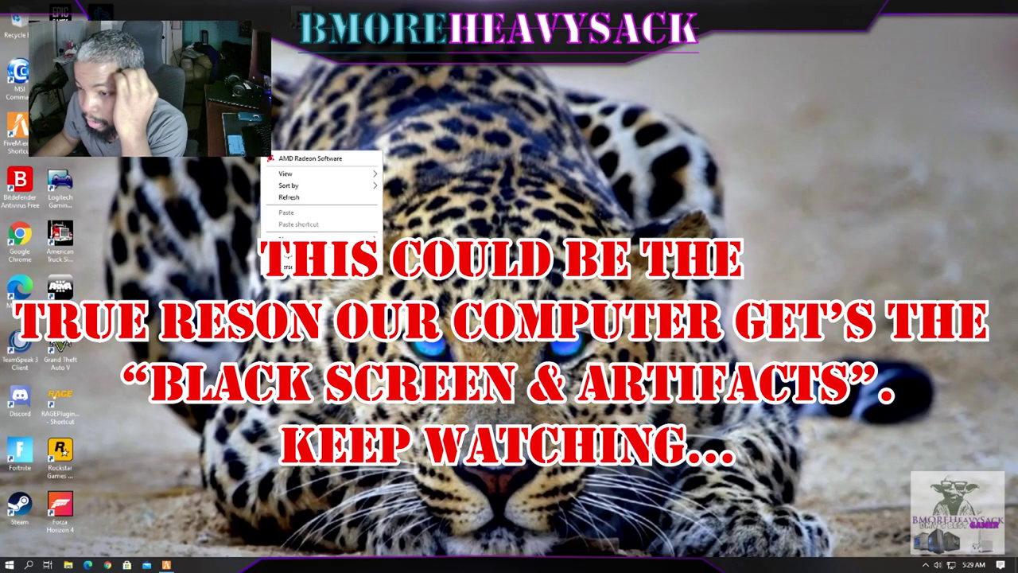
click(288, 258)
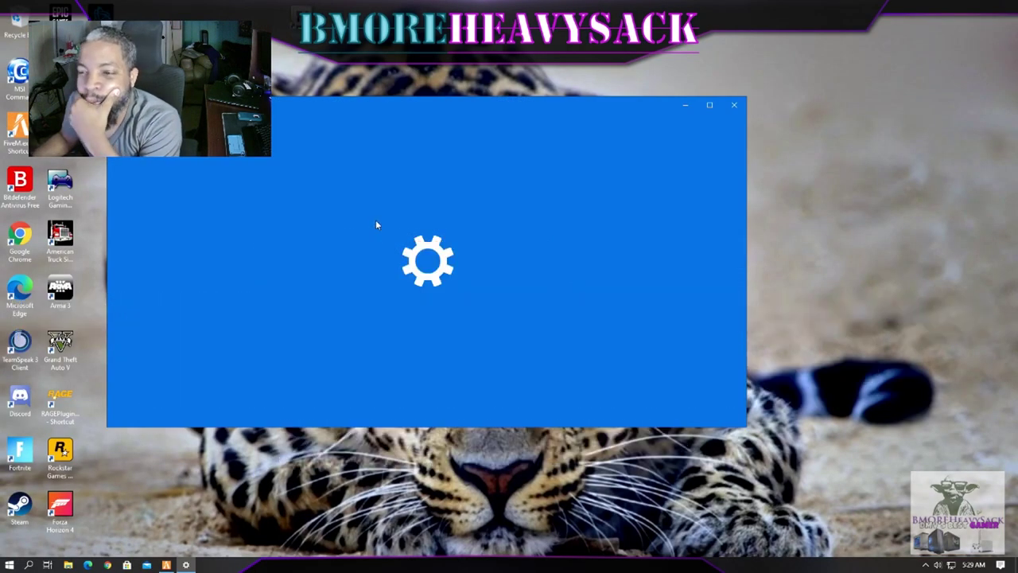
scroll(380, 275, down, 5)
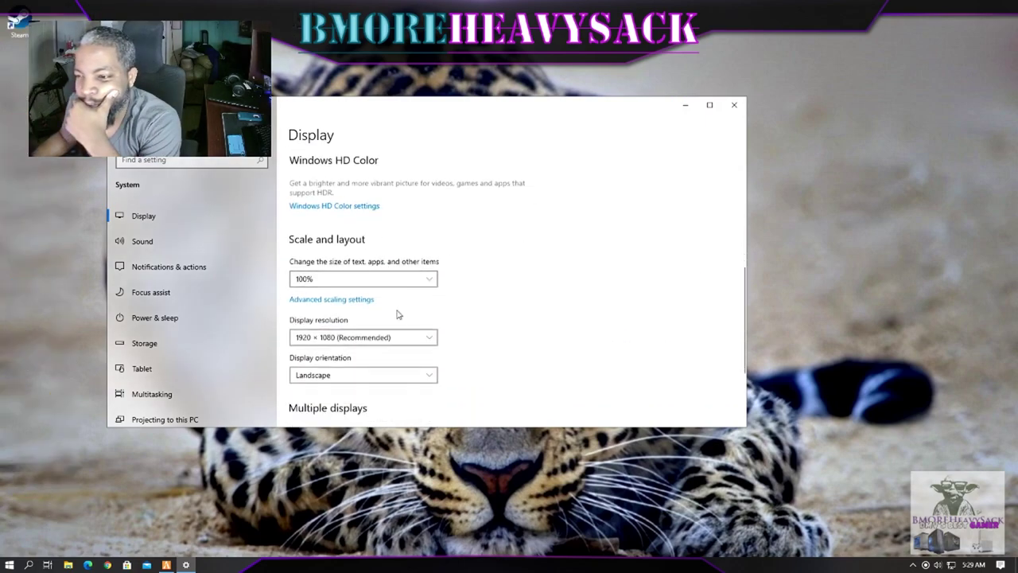
click(402, 339)
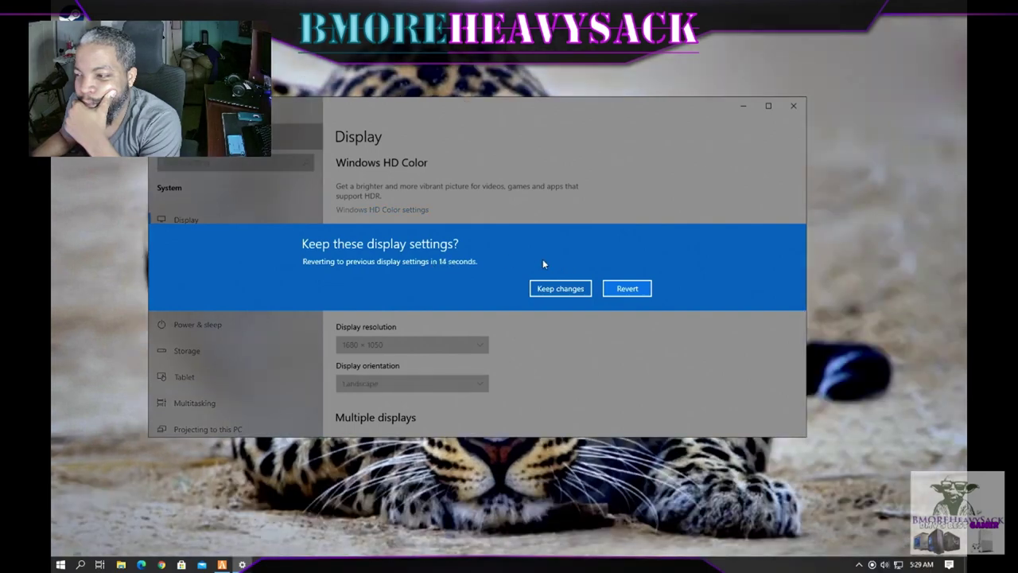
click(562, 289)
Step: Select display 1, set its resolution to 1680 × 1050, and keep the change
scroll(466, 289, up, 5)
click(466, 280)
scroll(466, 289, down, 5)
scroll(466, 288, down, 4)
click(424, 296)
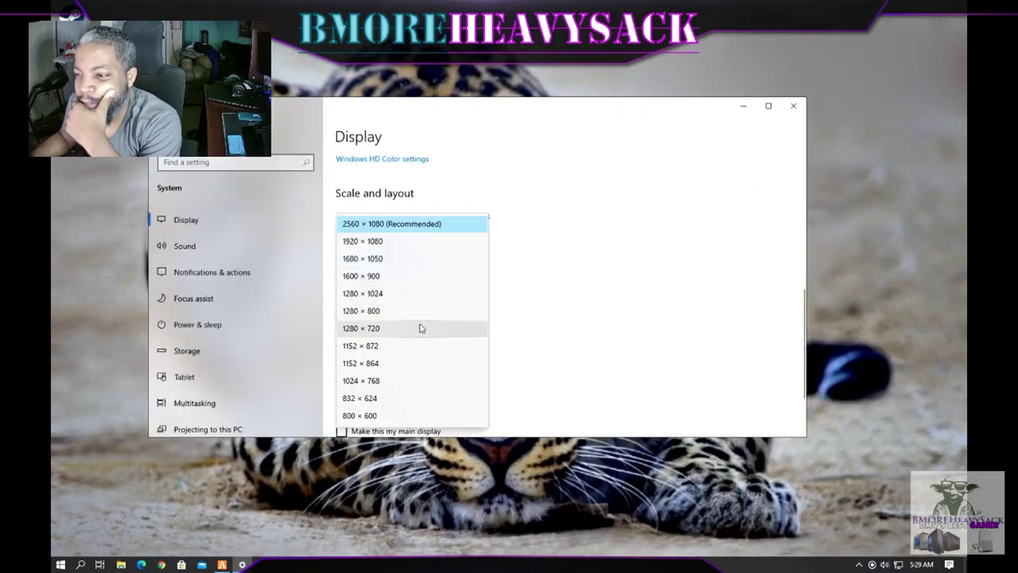
click(471, 329)
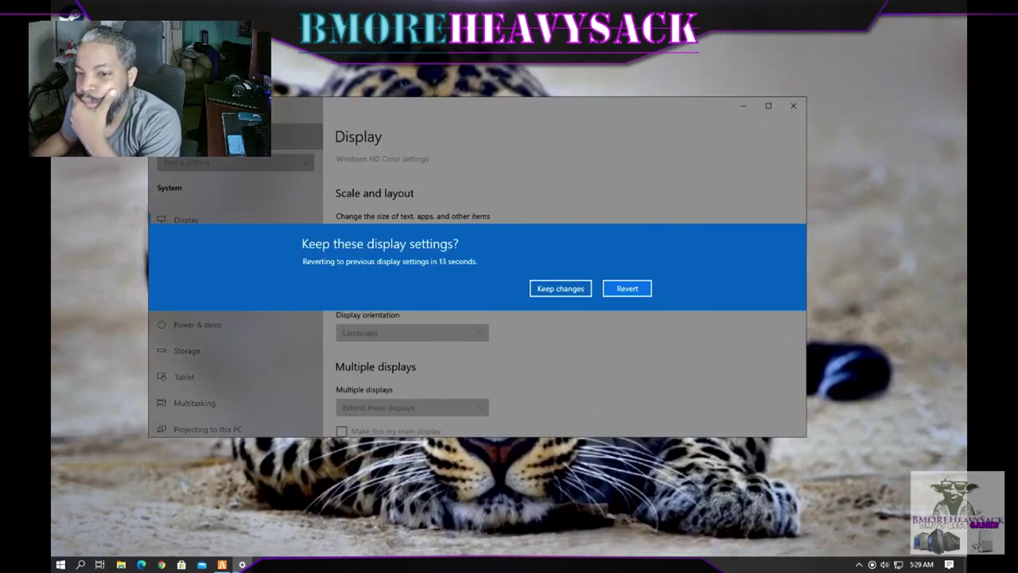
click(537, 291)
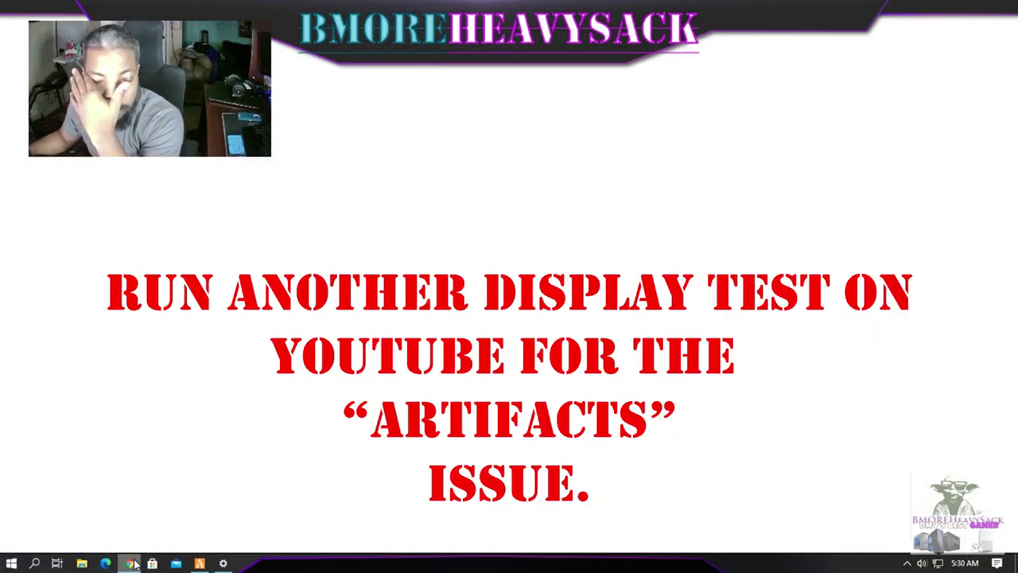
Step: Toggle the 'Don't Buy a Gaming Chair' video in and out of full screen, then pause at 0:25
click(135, 562)
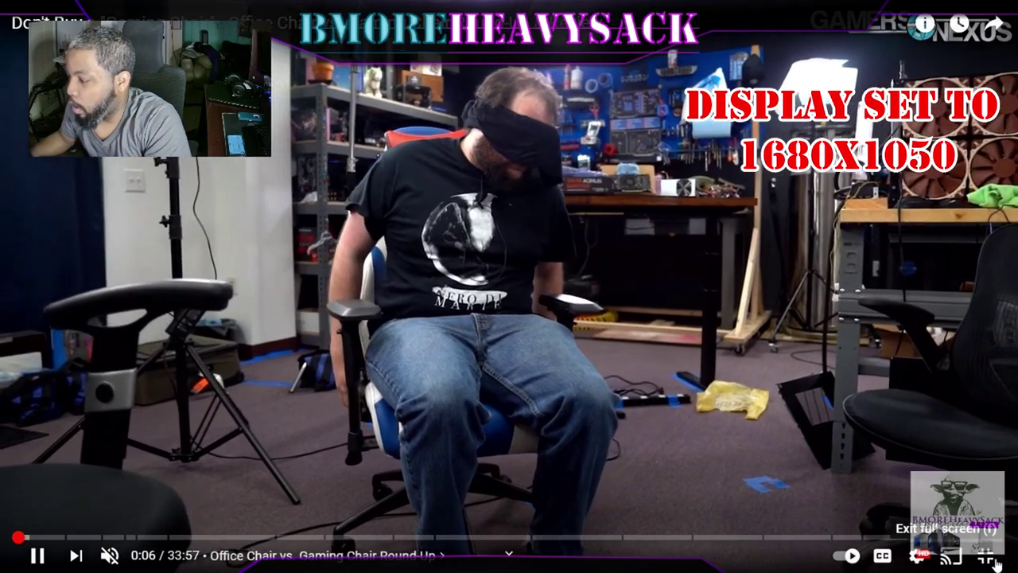
click(984, 555)
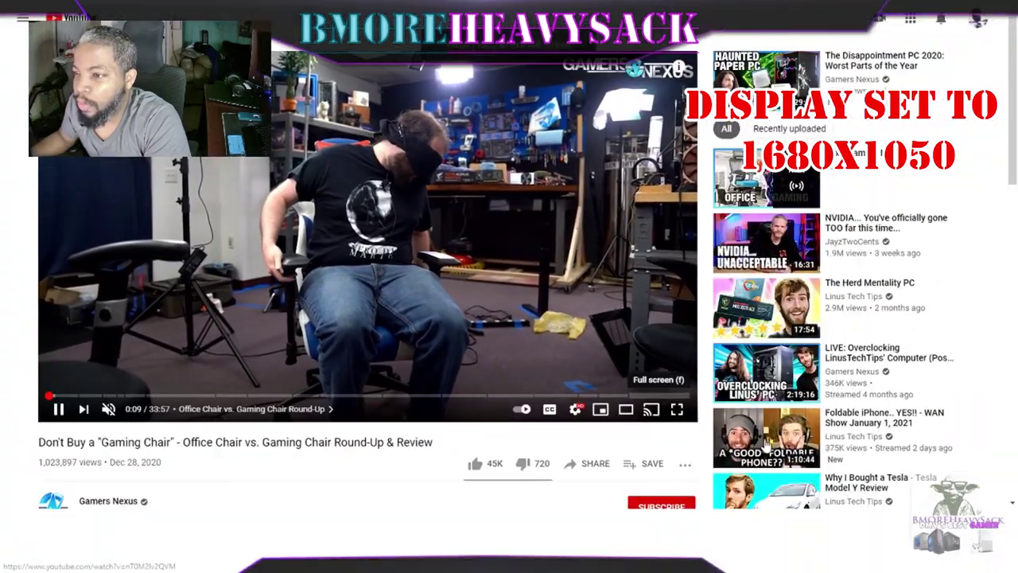
click(676, 461)
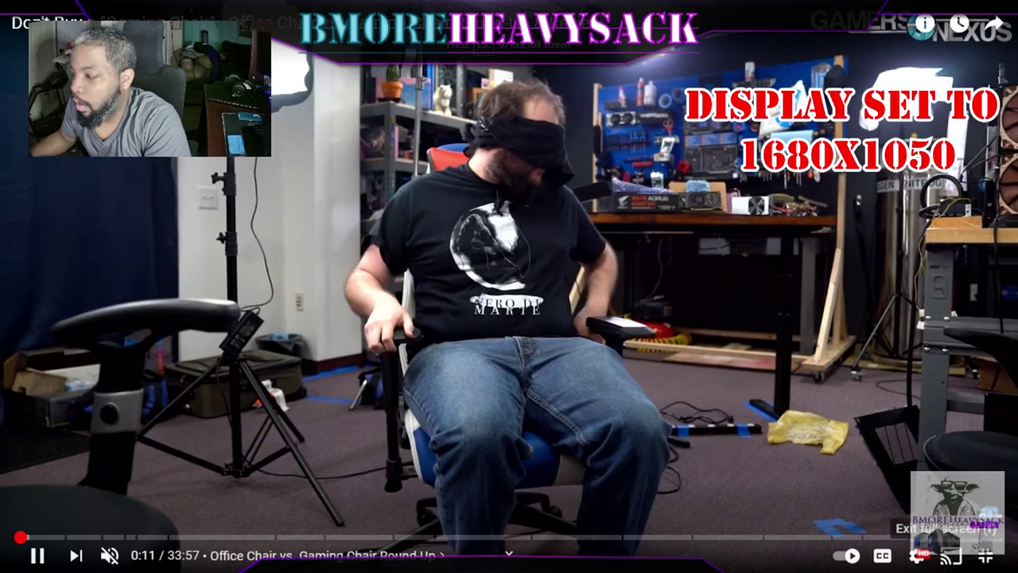
click(984, 555)
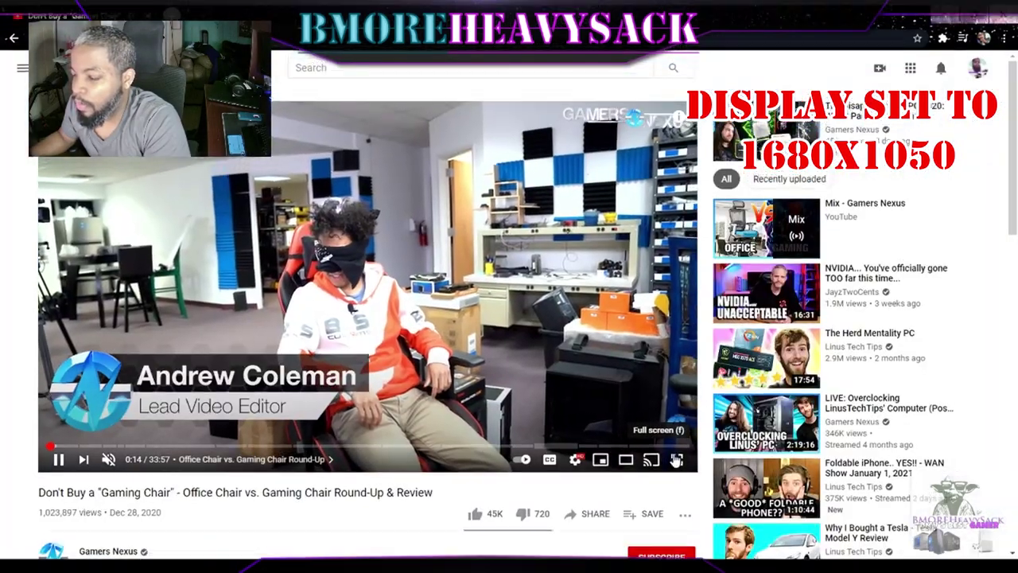
click(674, 460)
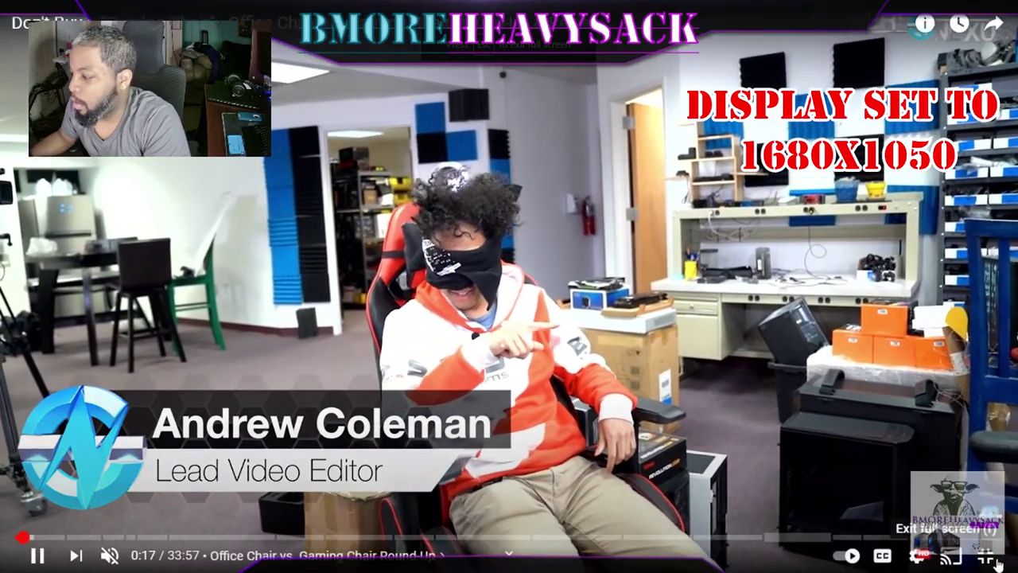
click(997, 560)
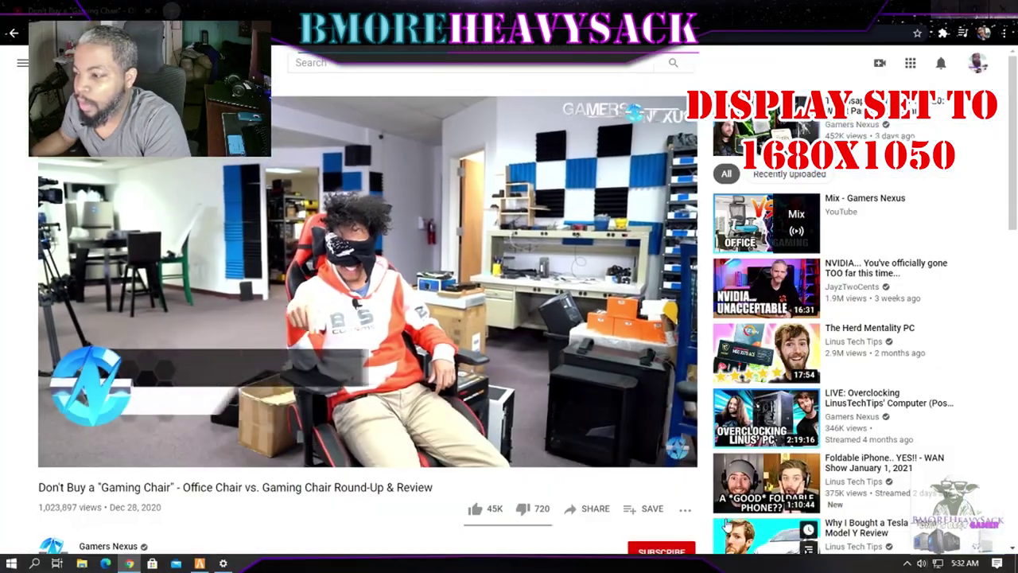
click(676, 454)
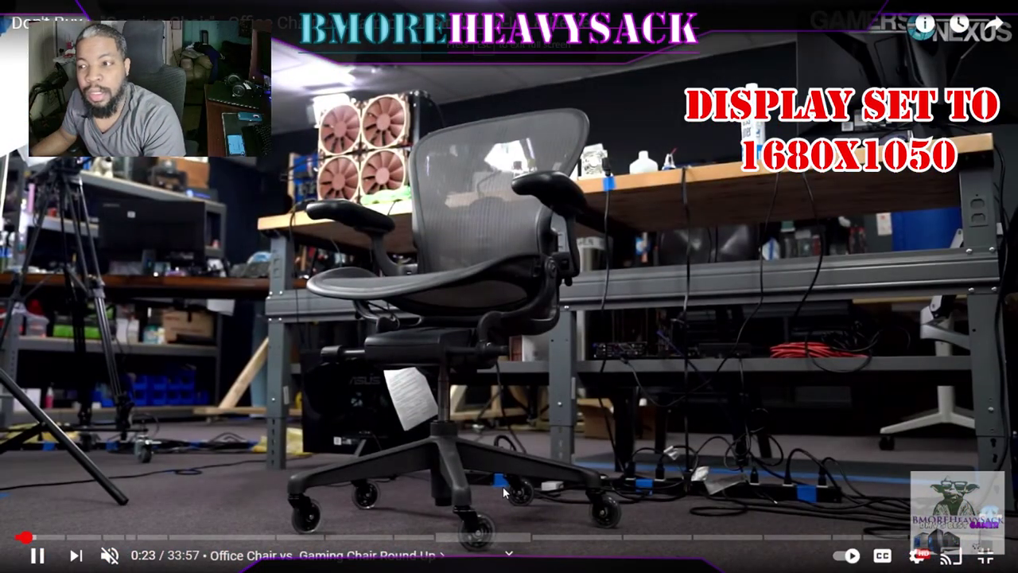
double_click(480, 346)
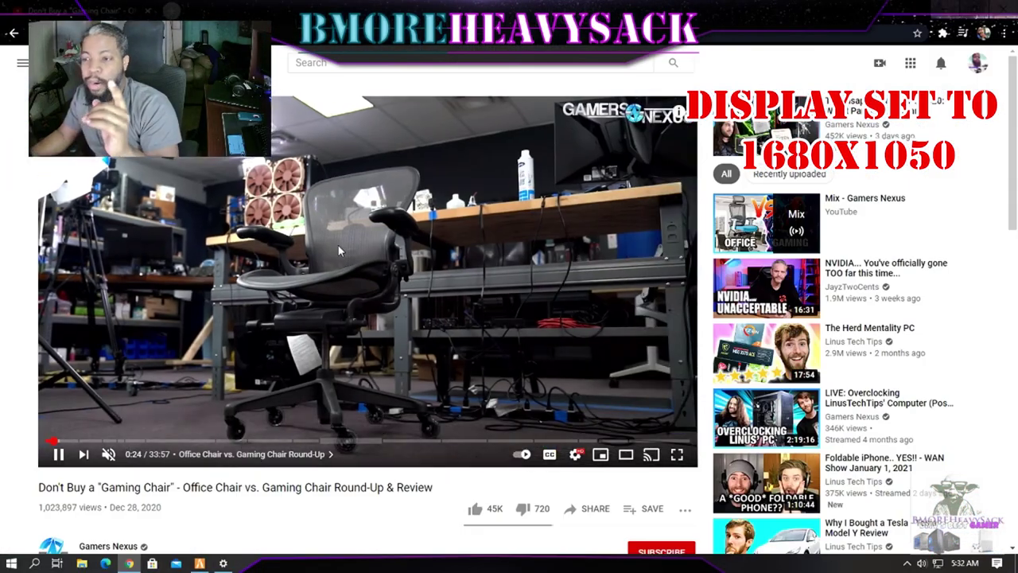
click(338, 245)
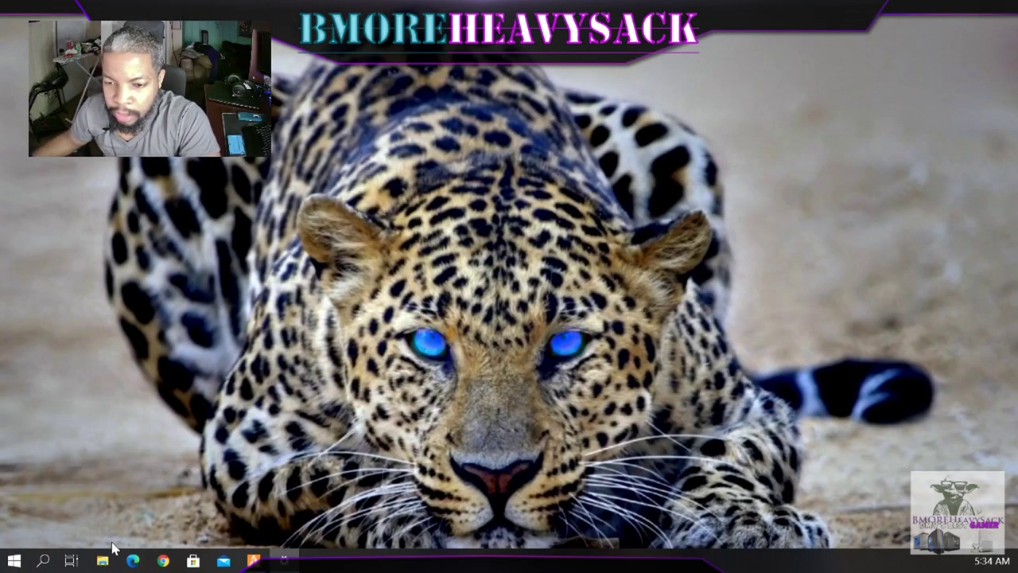
Step: Reopen Display settings, now showing 1920 × 1080, then bring Chrome's new tab page forward
right_click(324, 430)
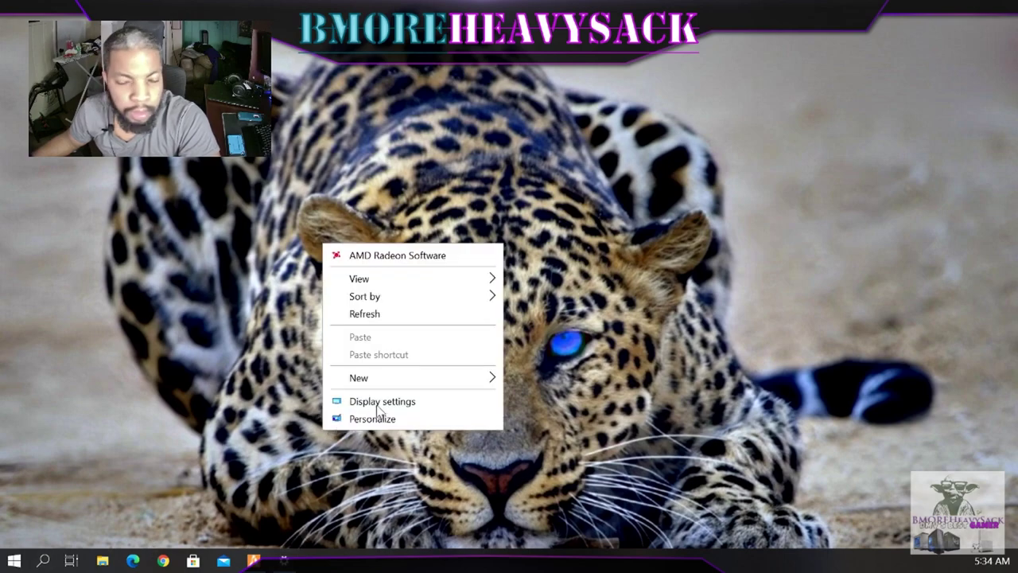
click(383, 407)
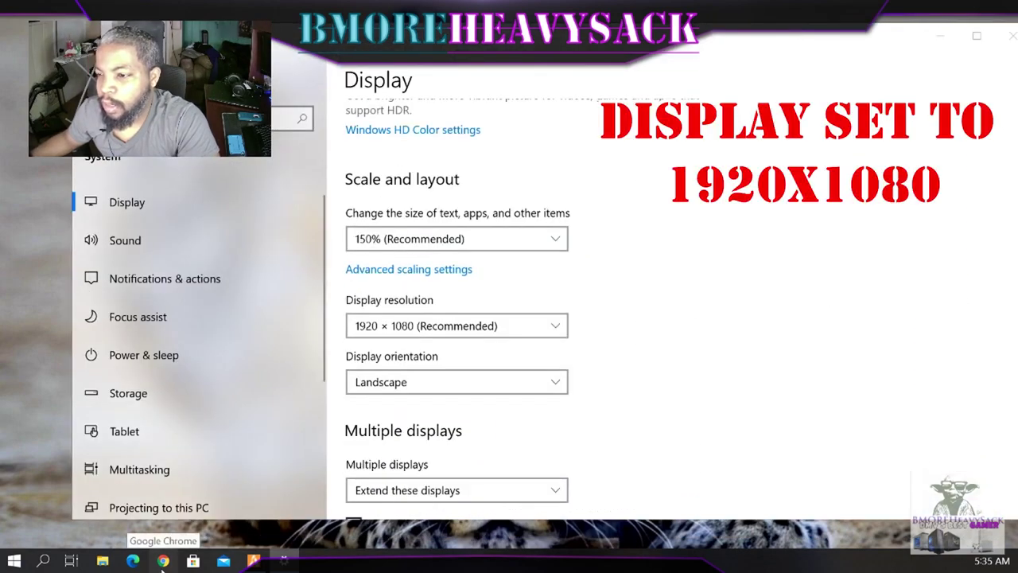
click(162, 561)
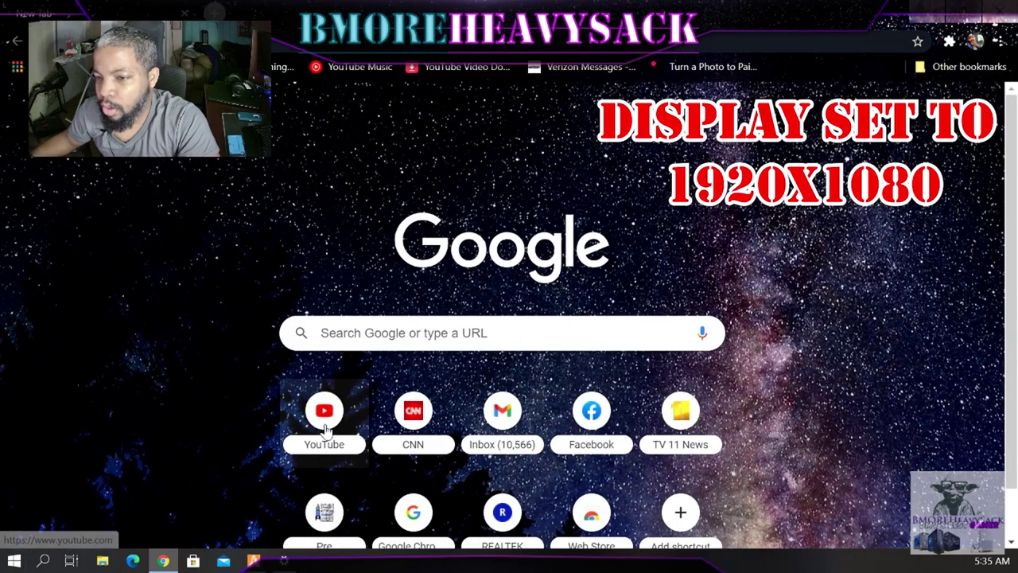
Step: Open the overnight solo truck camping video and toggle its ad in and out of full screen
click(323, 427)
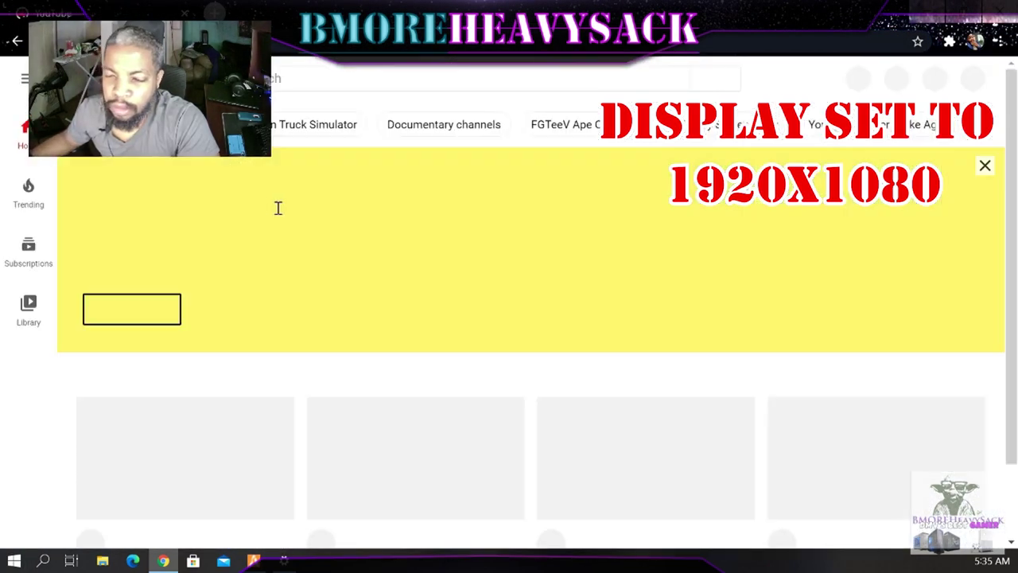
scroll(264, 410, down, 3)
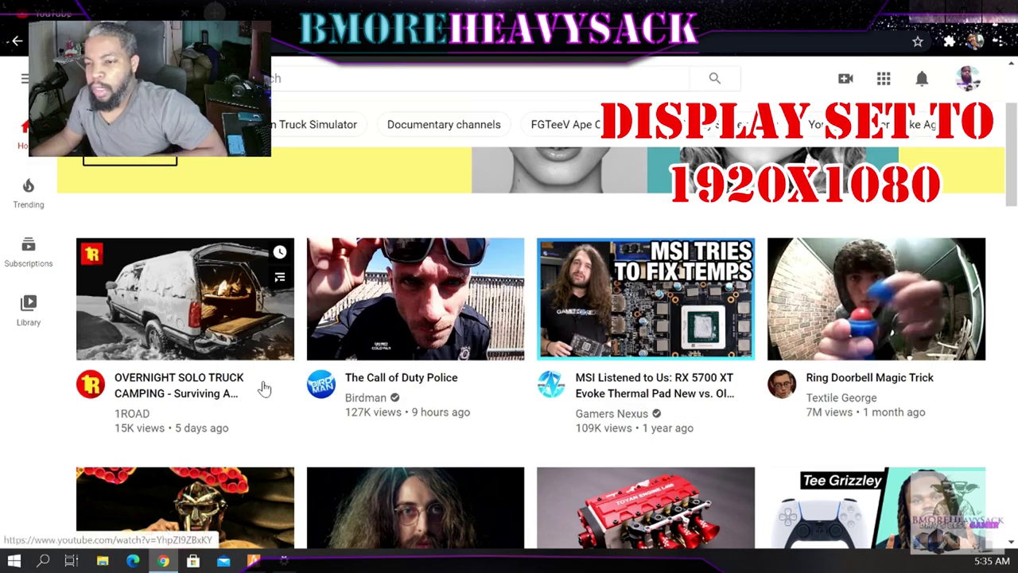
click(217, 308)
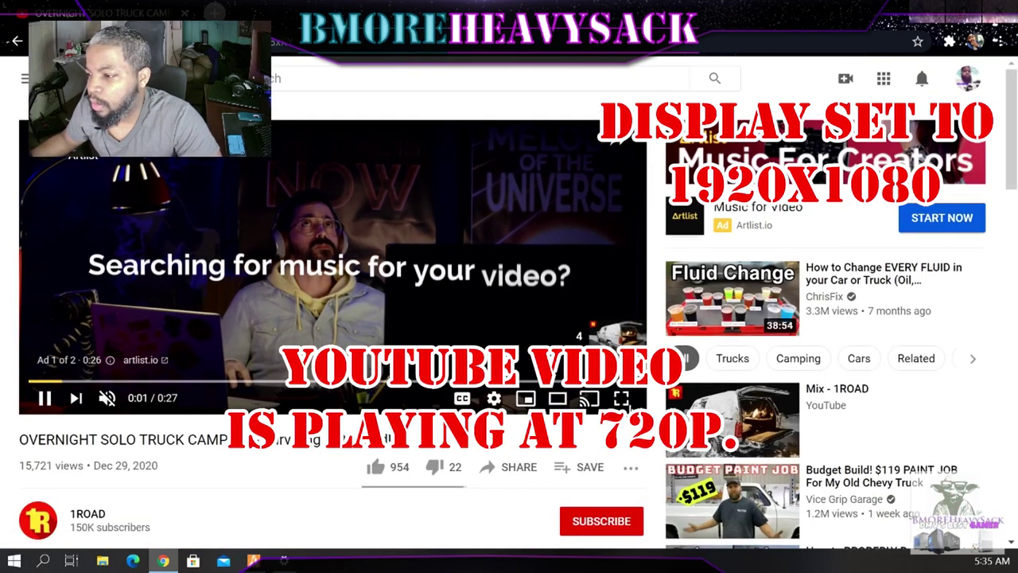
click(621, 399)
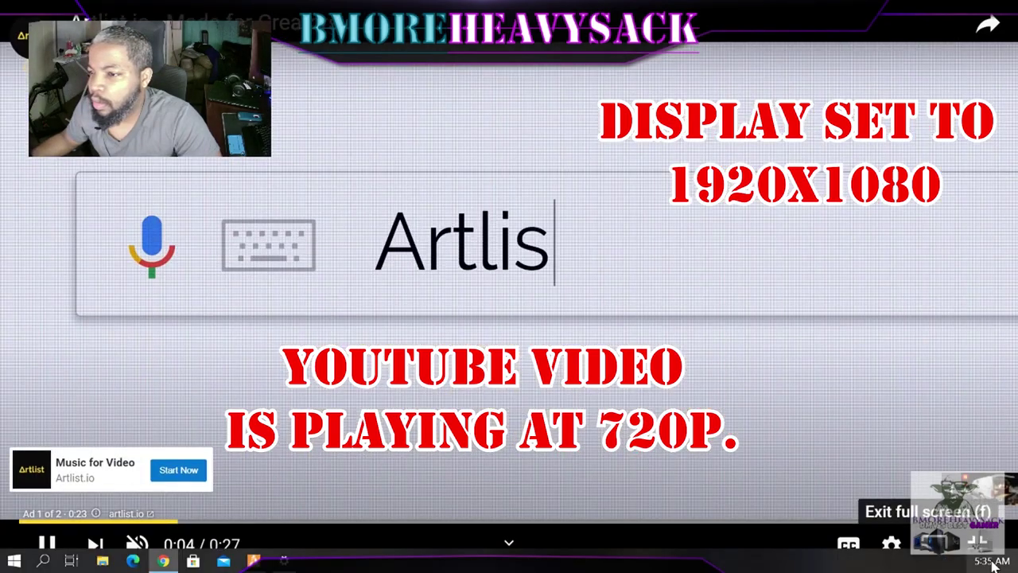
click(978, 550)
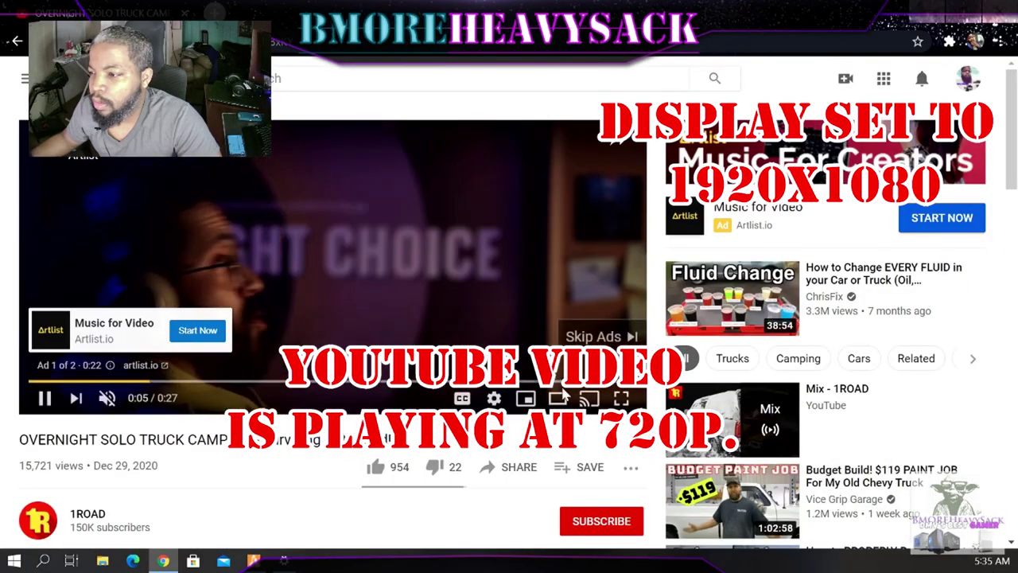
click(621, 397)
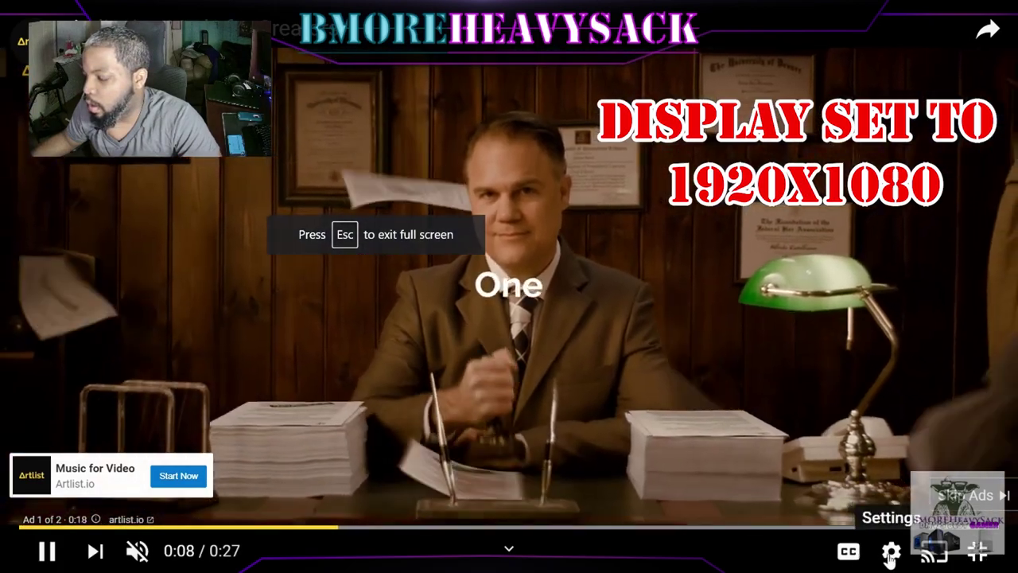
Step: Check playback quality, skip the ad, and watch full screen at 1920 × 1080 until green artifacts appear
click(889, 552)
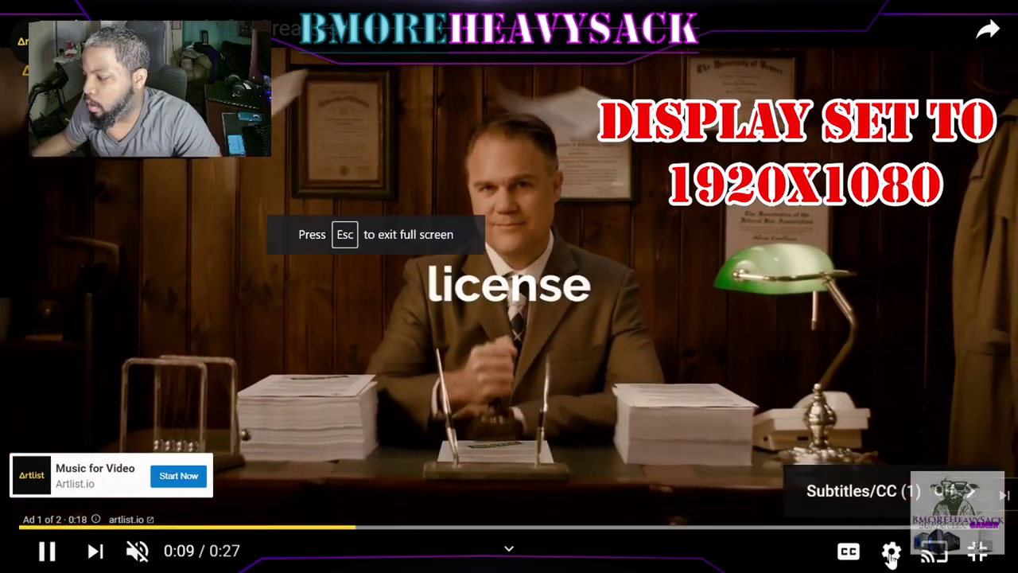
key(Escape)
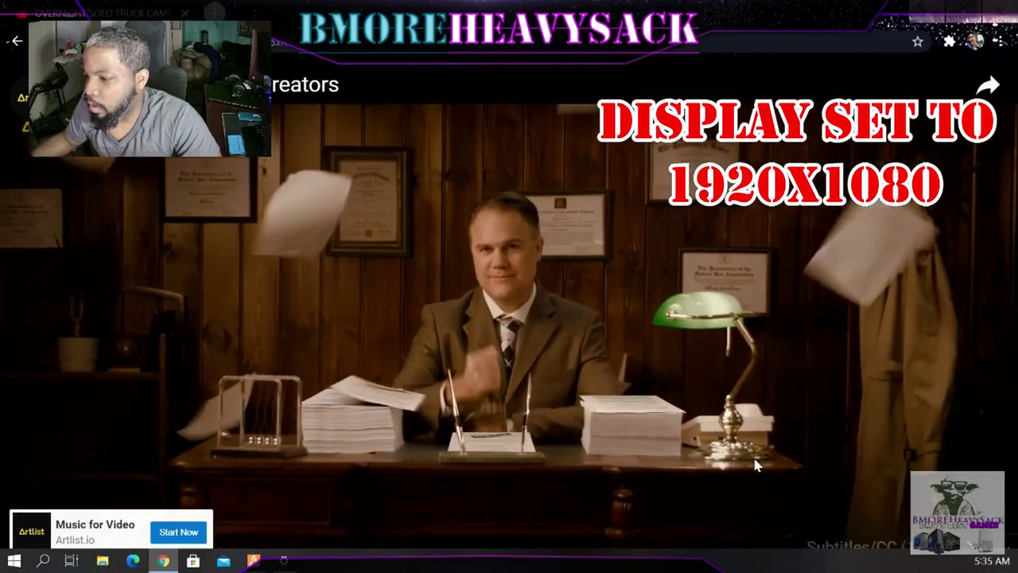
click(597, 336)
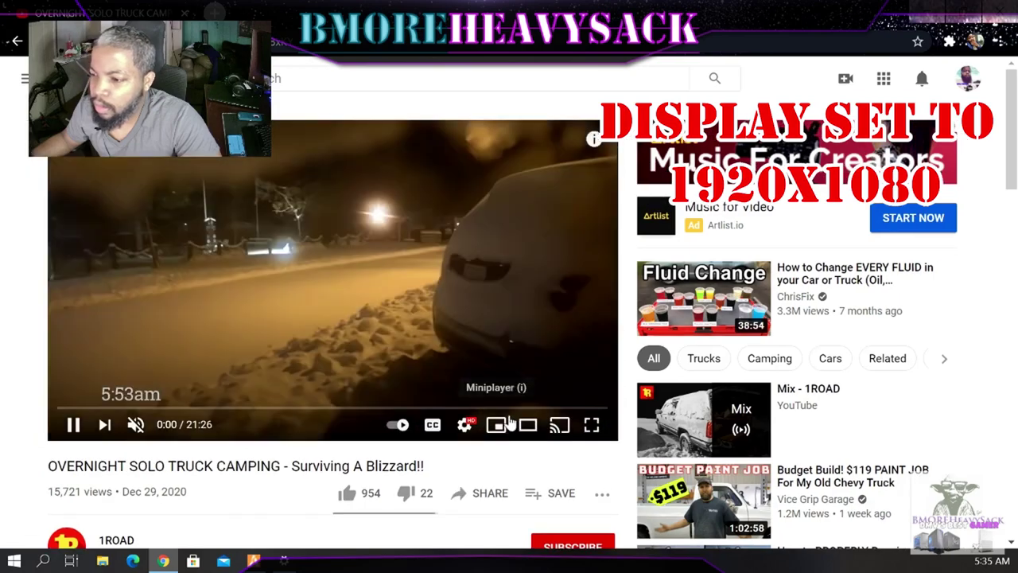
click(469, 428)
key(f)
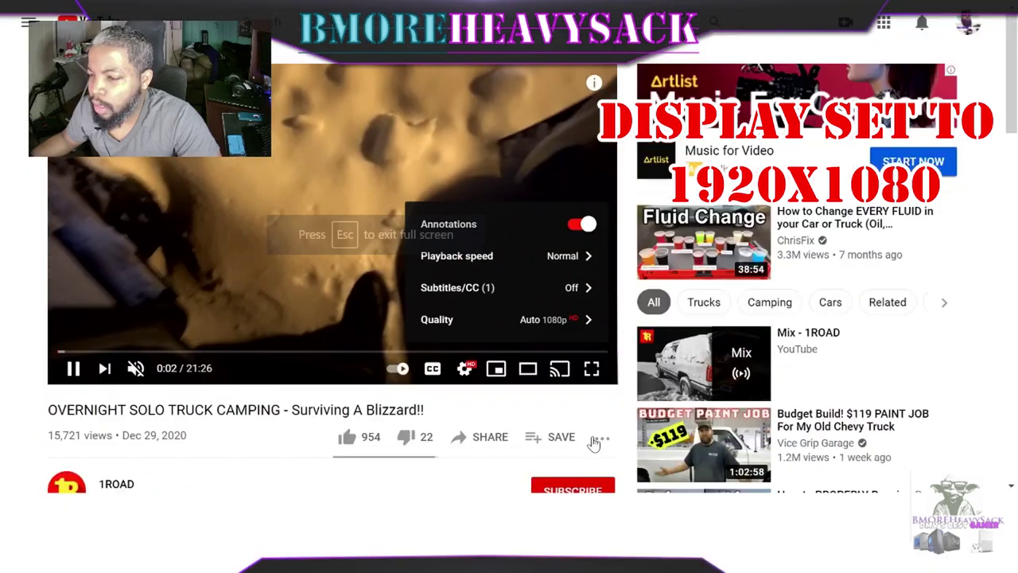
key(f)
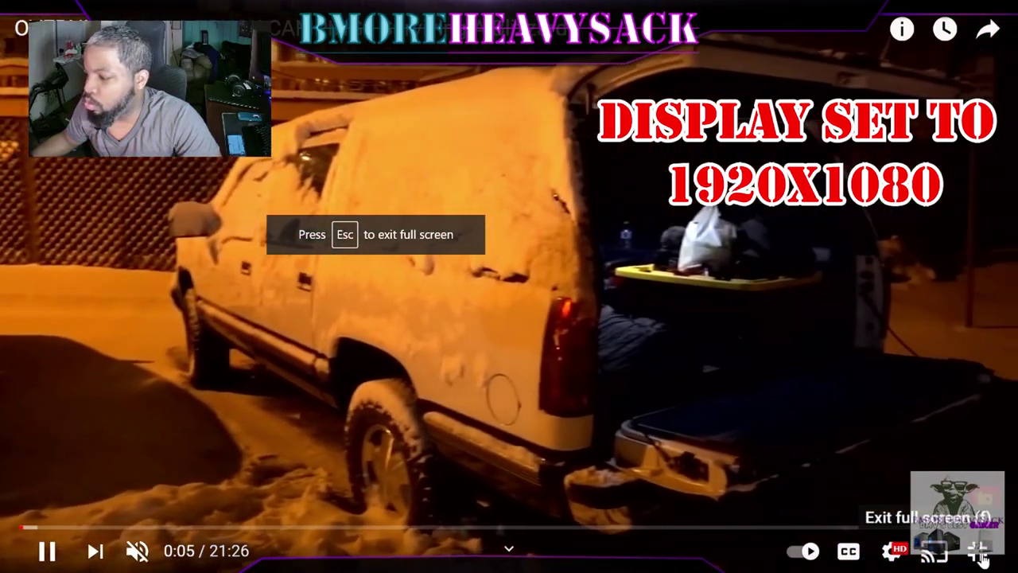
click(980, 550)
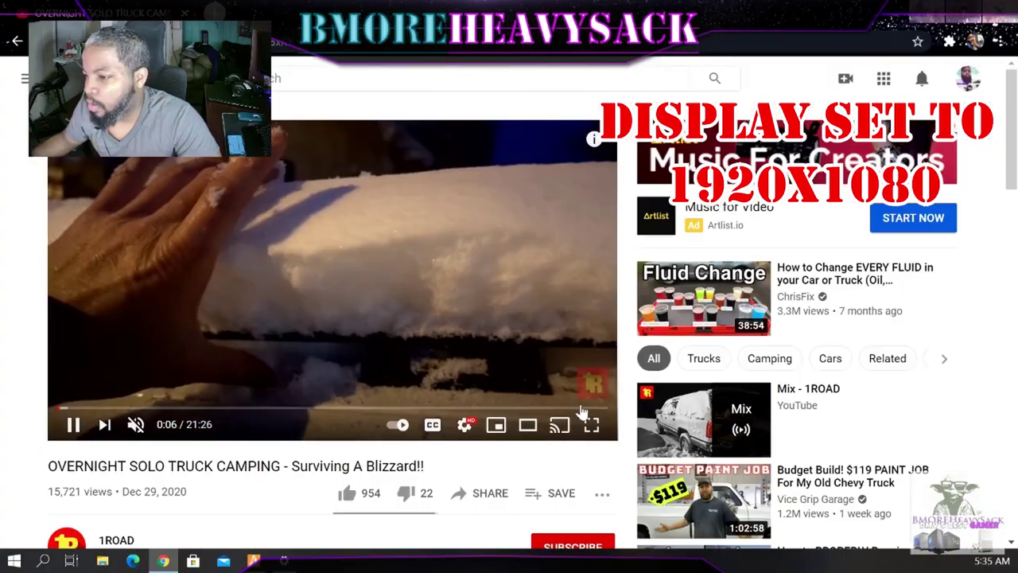
click(593, 426)
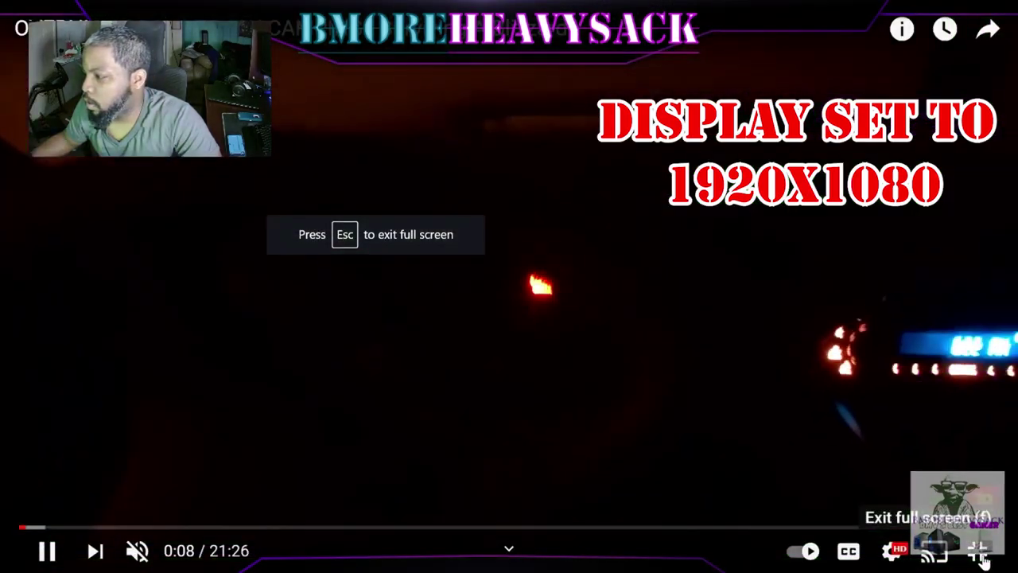
click(979, 550)
Step: Back in Display settings, choose 100% scale and 1680 × 1050 resolution, and keep the changes
key(alt+Tab)
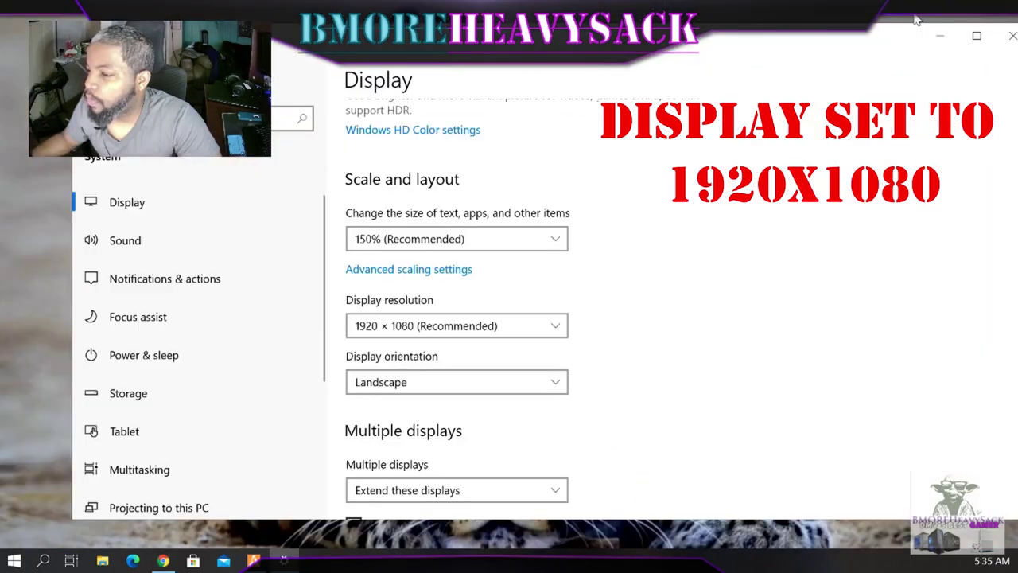
click(517, 239)
click(414, 185)
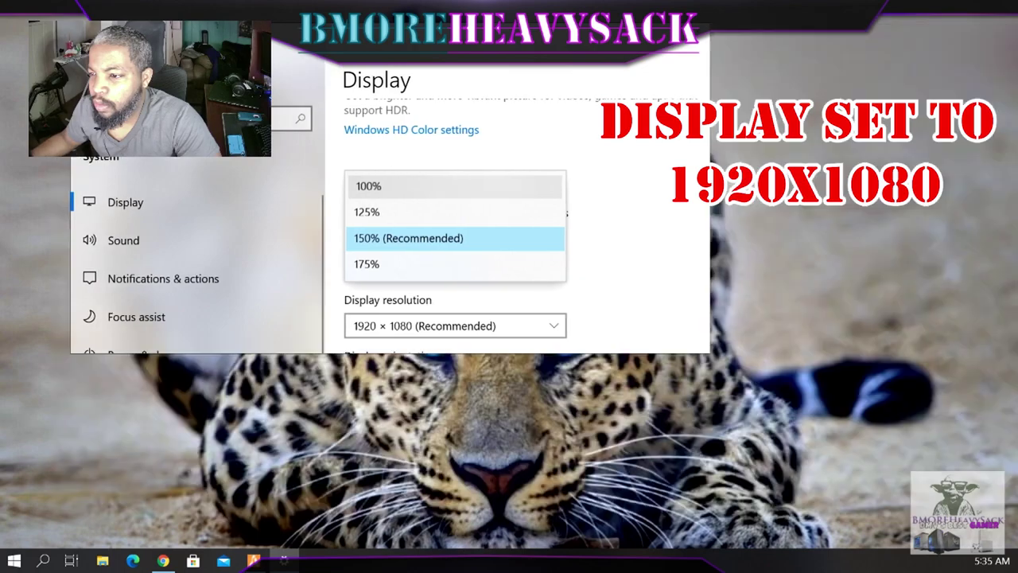
click(326, 227)
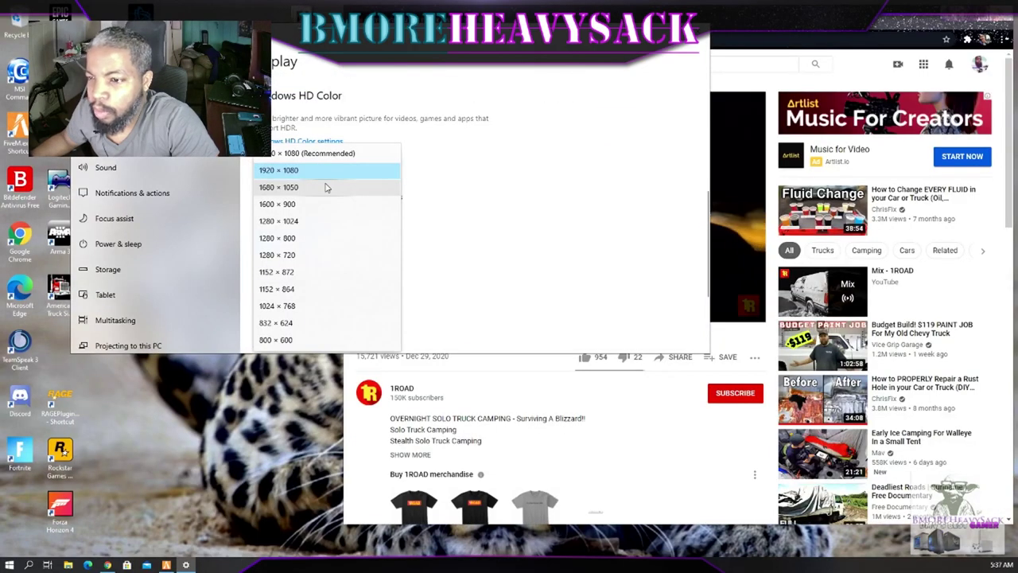
click(287, 187)
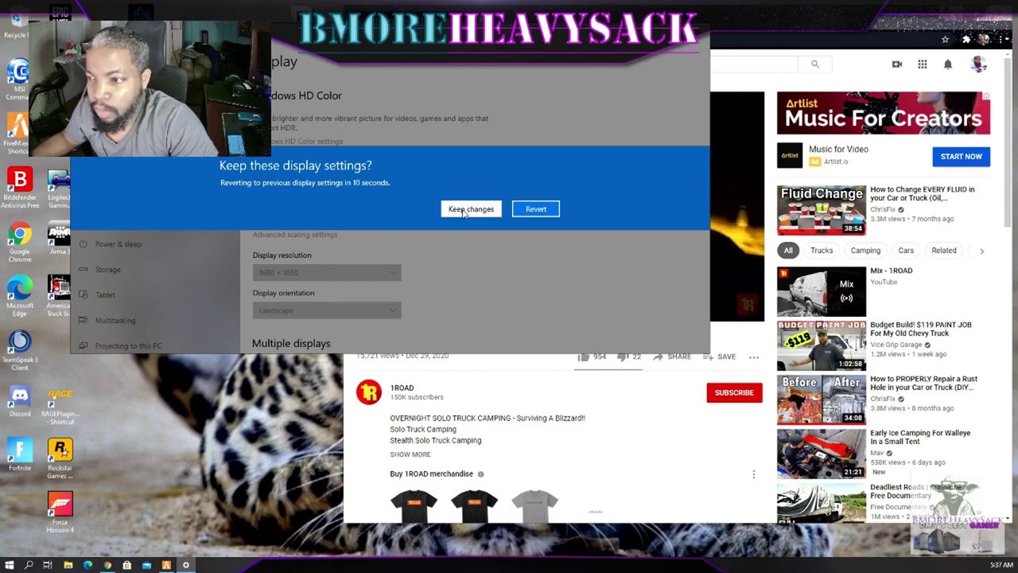
click(470, 208)
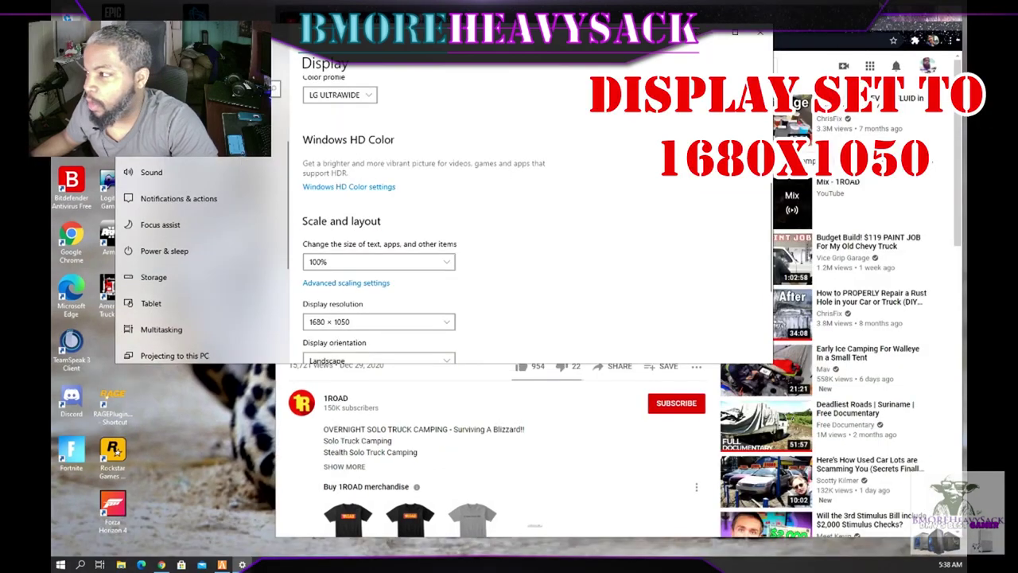
Step: Toggle the truck camping video in and out of full screen three times, then return to Display settings
click(690, 374)
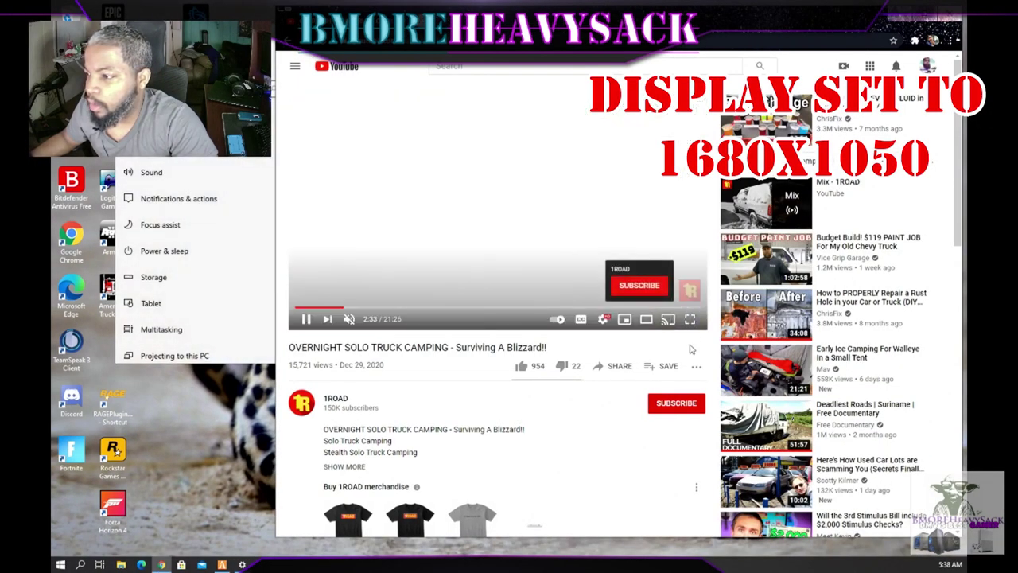
click(690, 319)
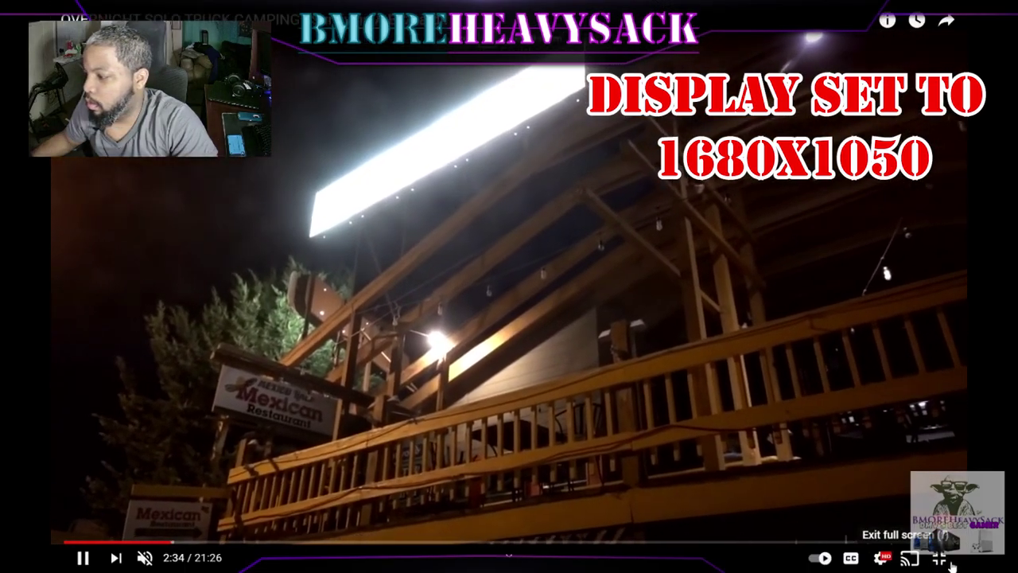
click(940, 558)
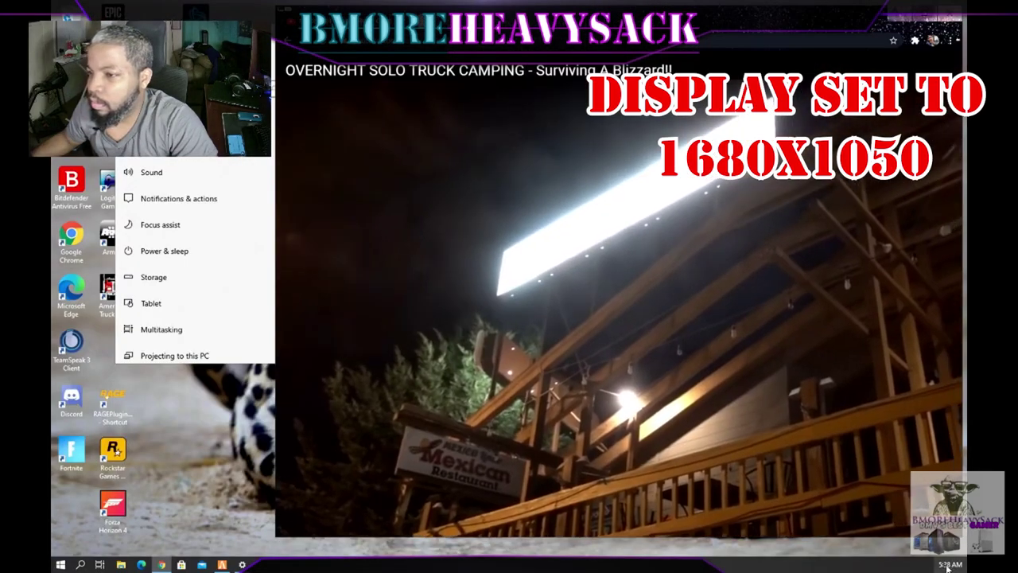
click(689, 319)
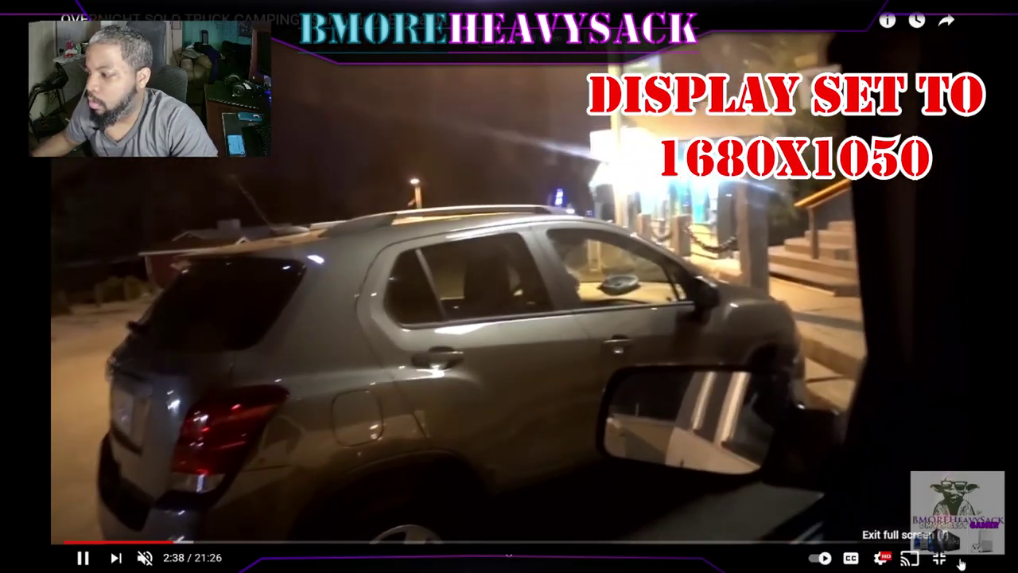
click(940, 558)
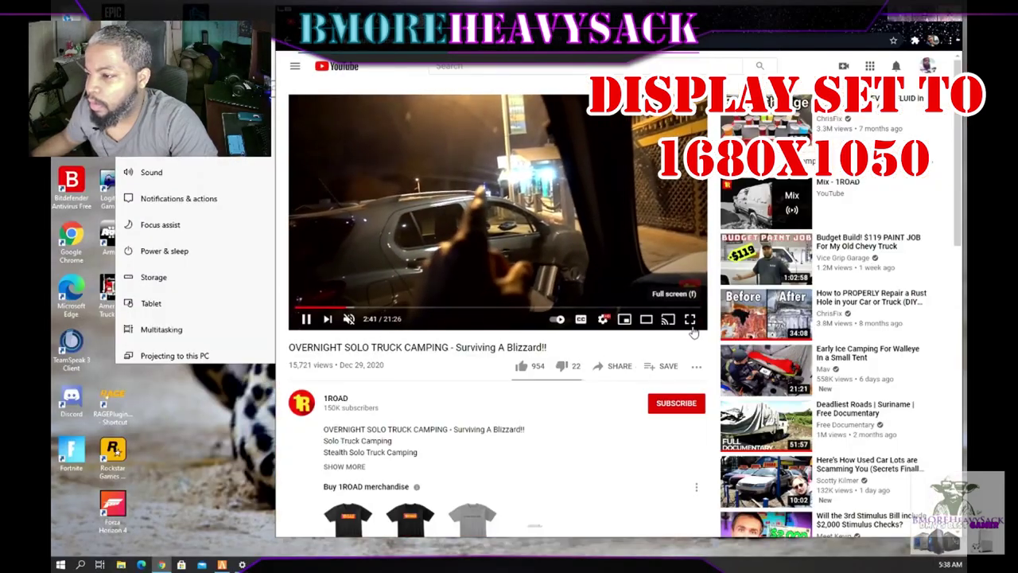
click(692, 322)
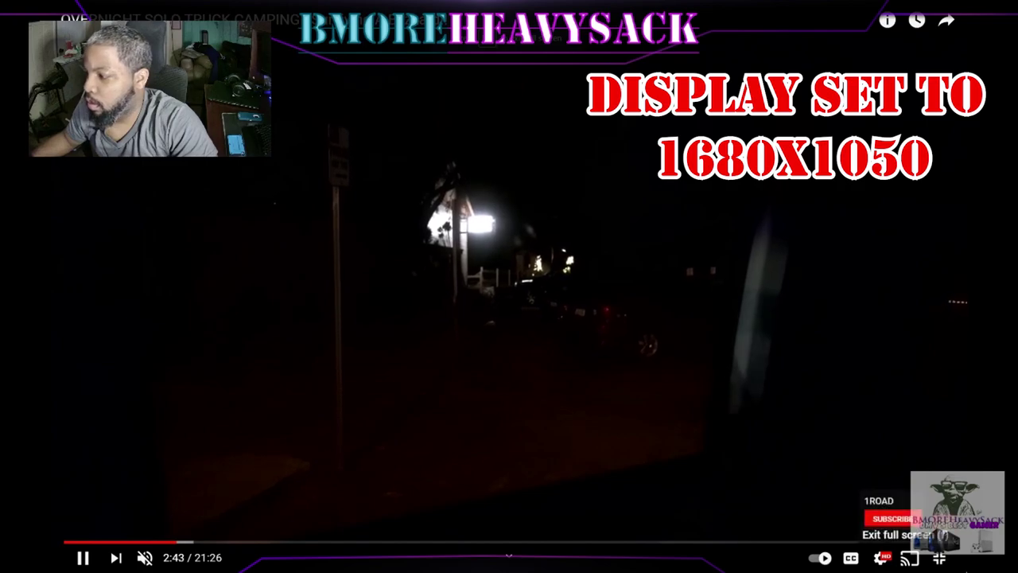
click(940, 557)
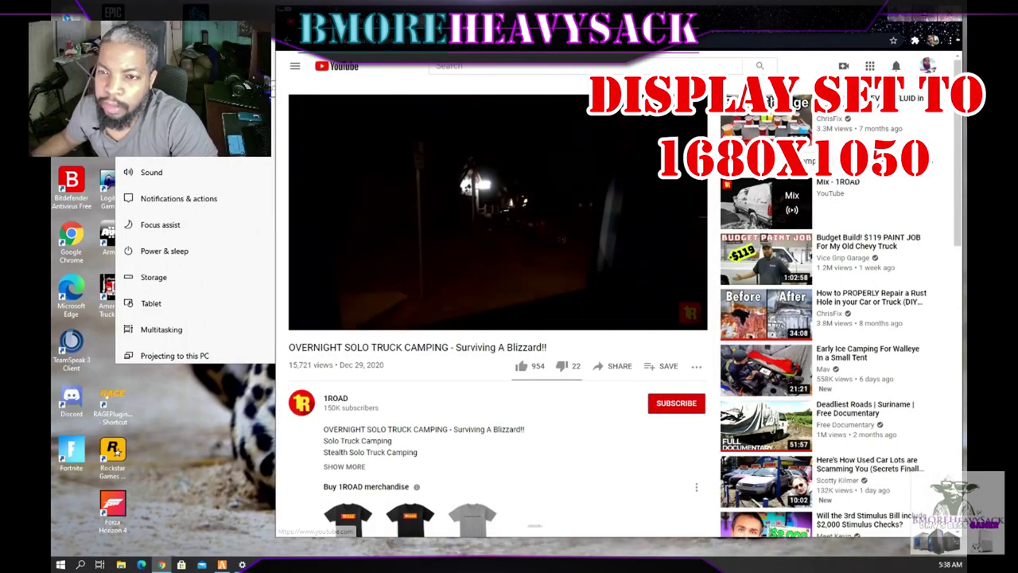
key(alt+Tab)
Step: Switch the display resolution back to 1920 × 1080, keep it, and open the Morray – Quicksand reaction video
scroll(480, 281, down, 1)
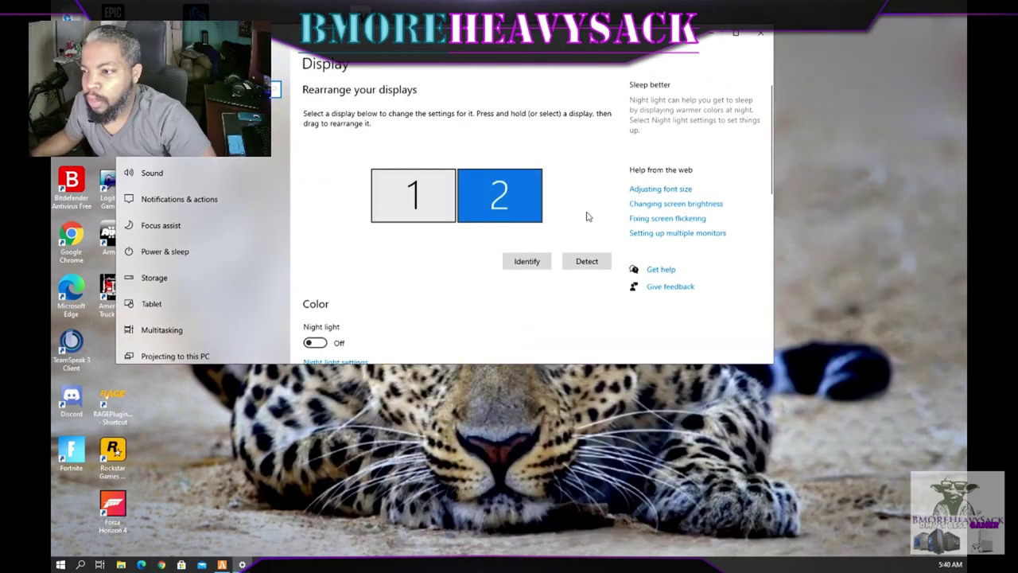
scroll(413, 254, down, 6)
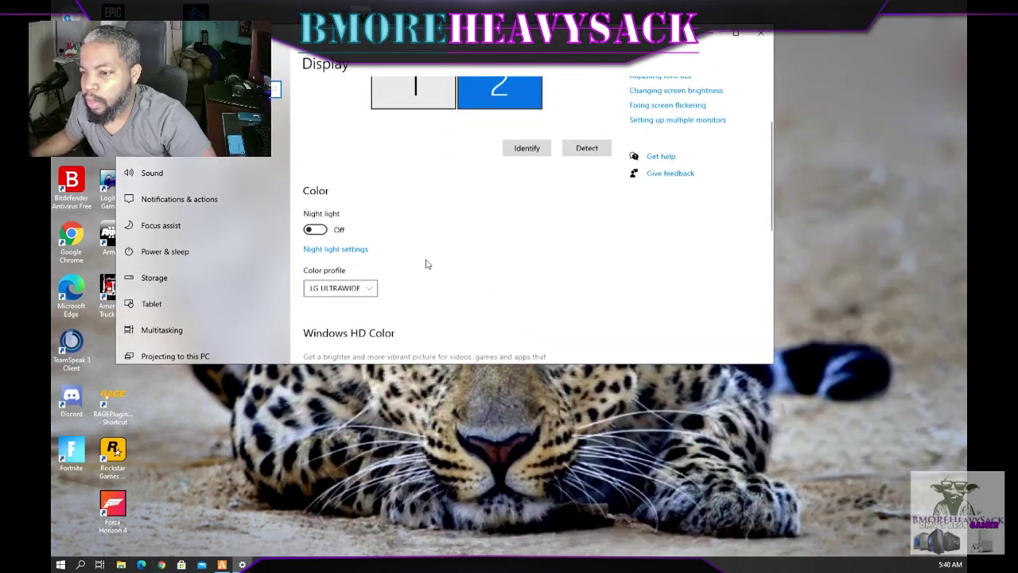
scroll(398, 151, up, 3)
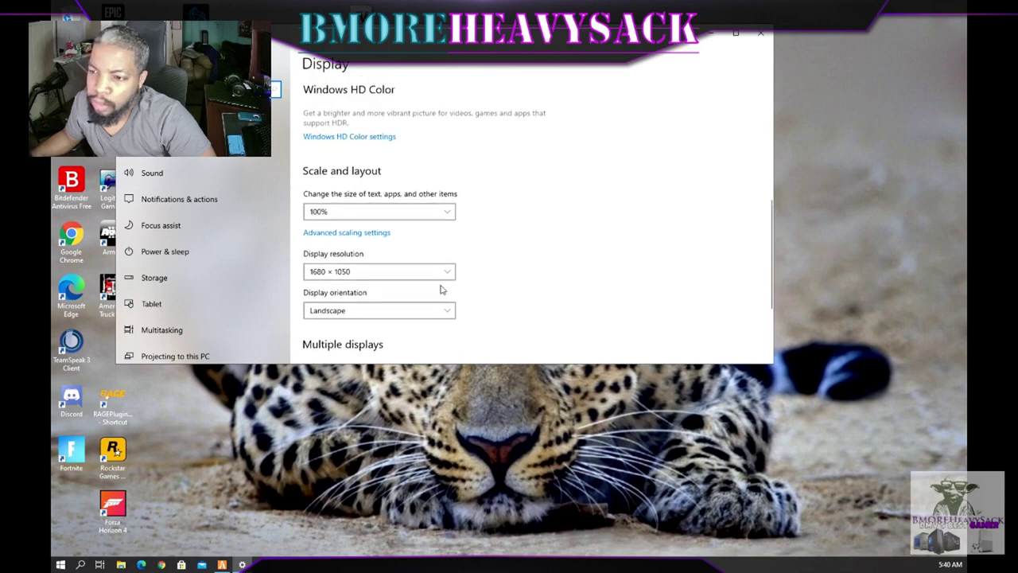
click(437, 274)
click(350, 170)
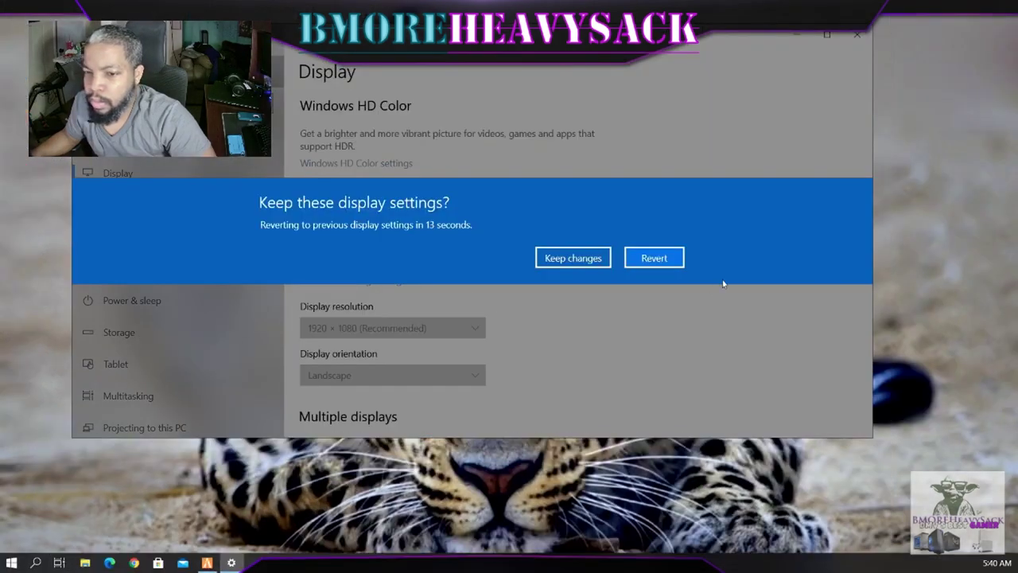
click(606, 257)
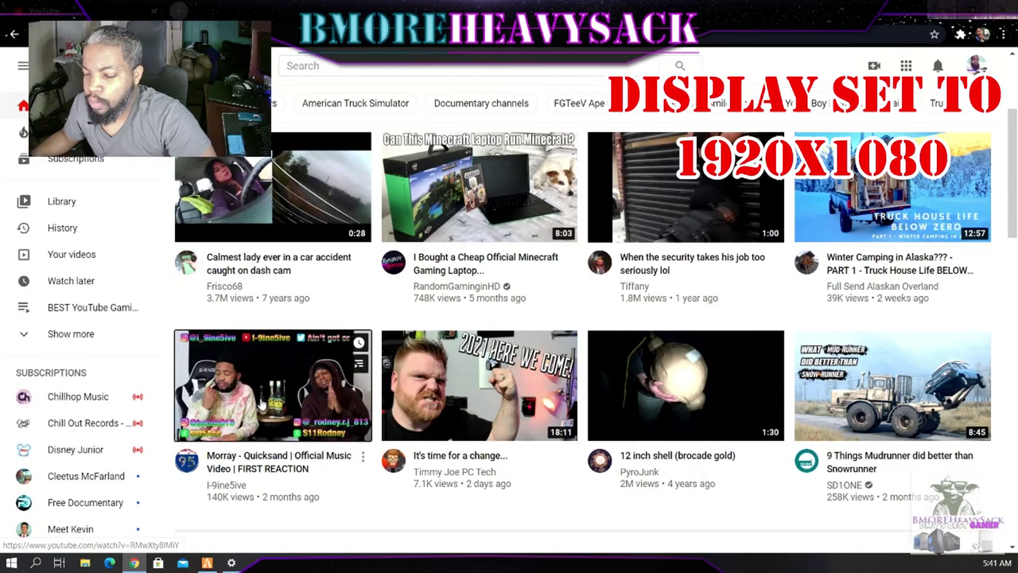
click(262, 405)
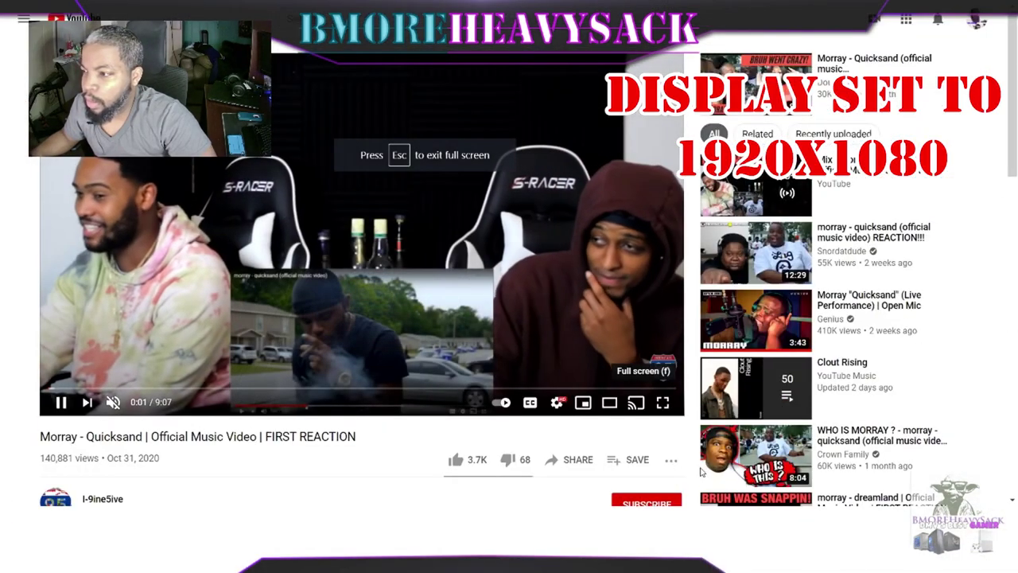
Step: Toggle the Morray reaction video into full screen and back twice to show the green glitches
click(663, 450)
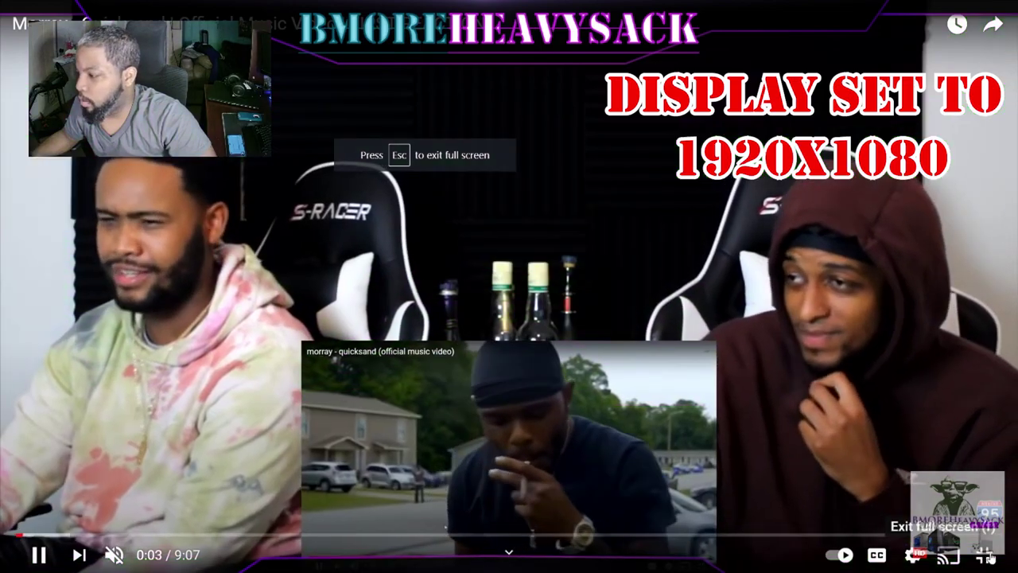
click(984, 555)
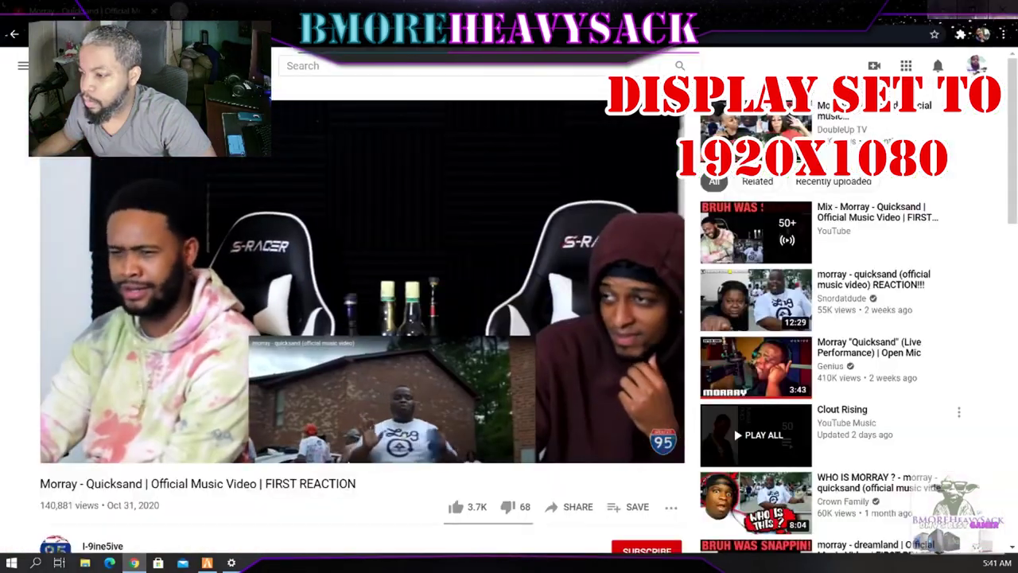
click(663, 448)
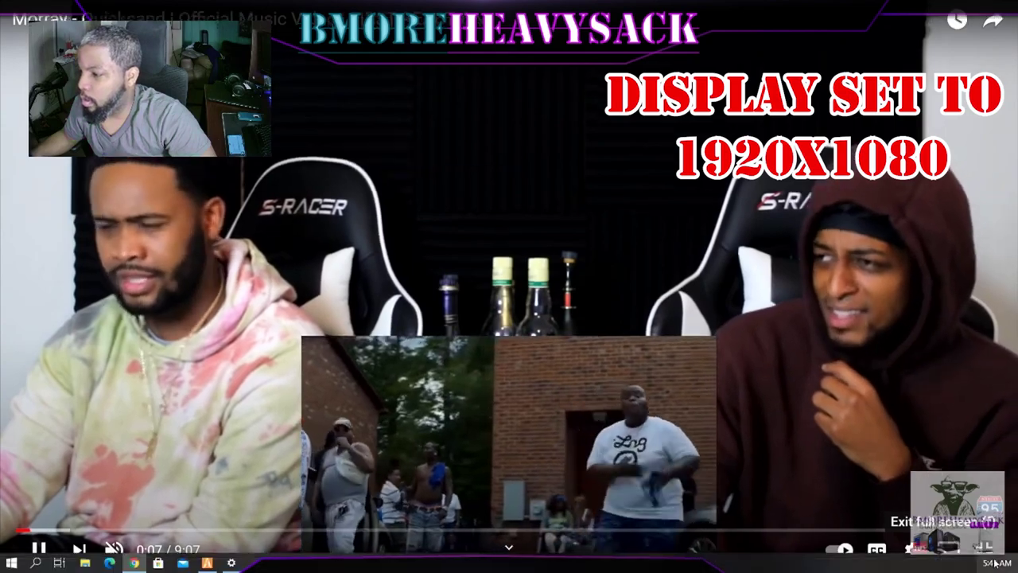
click(985, 555)
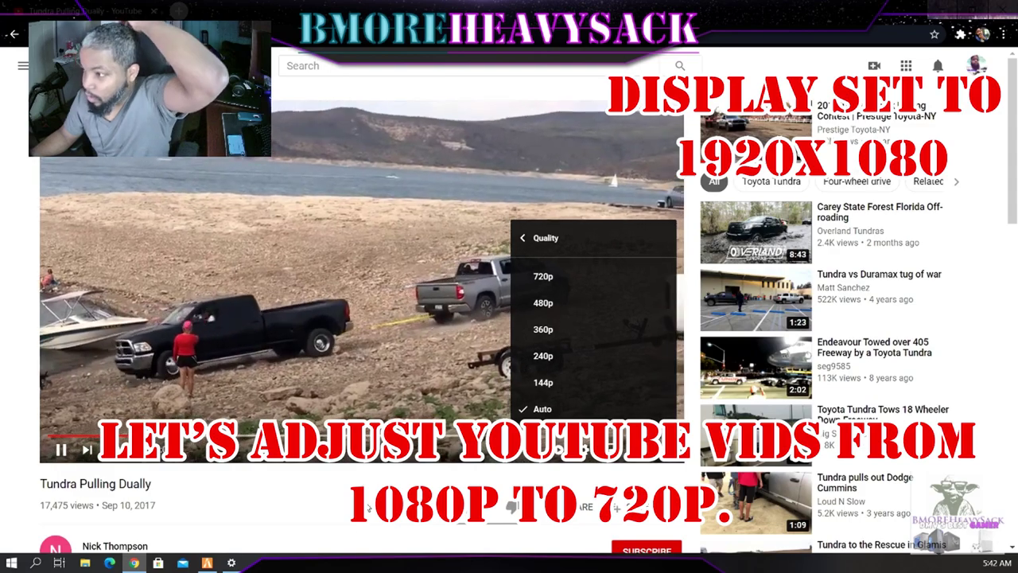
Step: Open the 2019 Tundra Truck Pulling Contest video and view it full screen
click(748, 127)
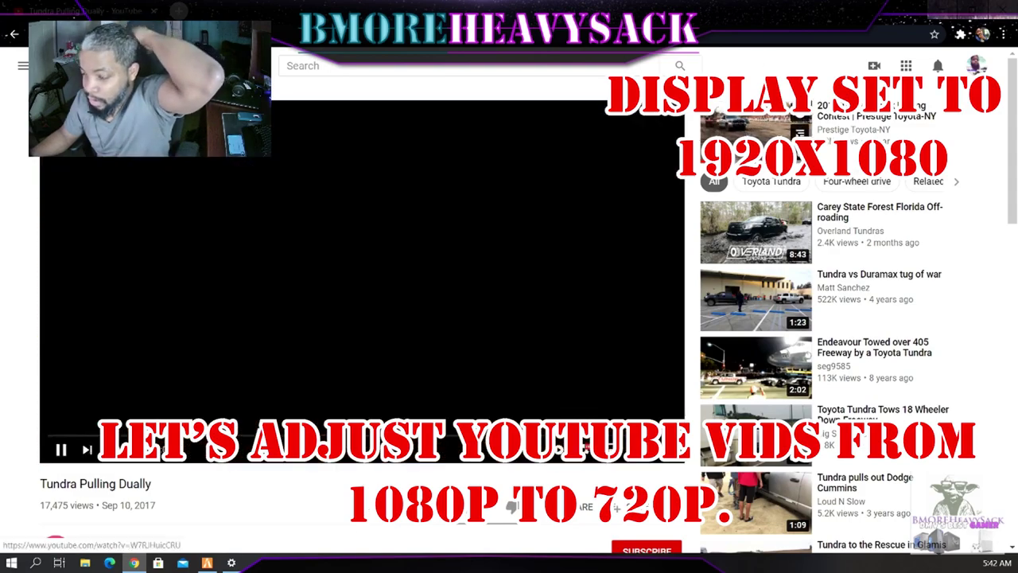
click(583, 454)
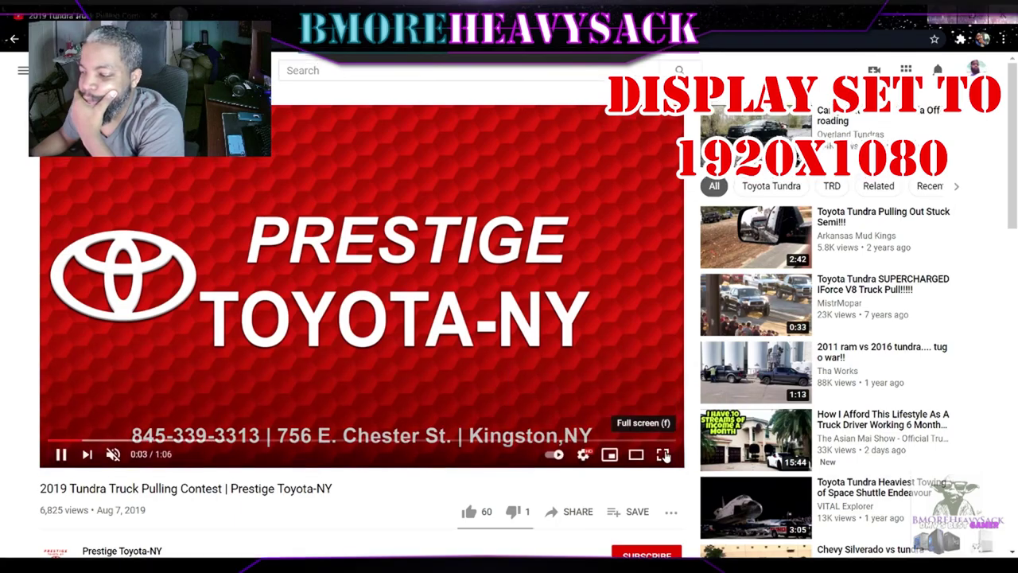
click(662, 449)
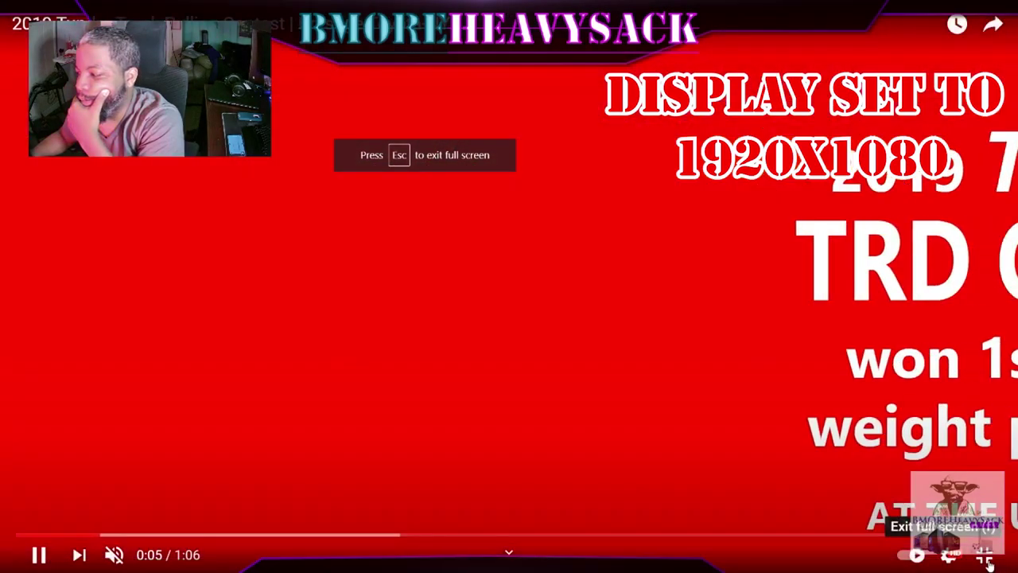
click(985, 554)
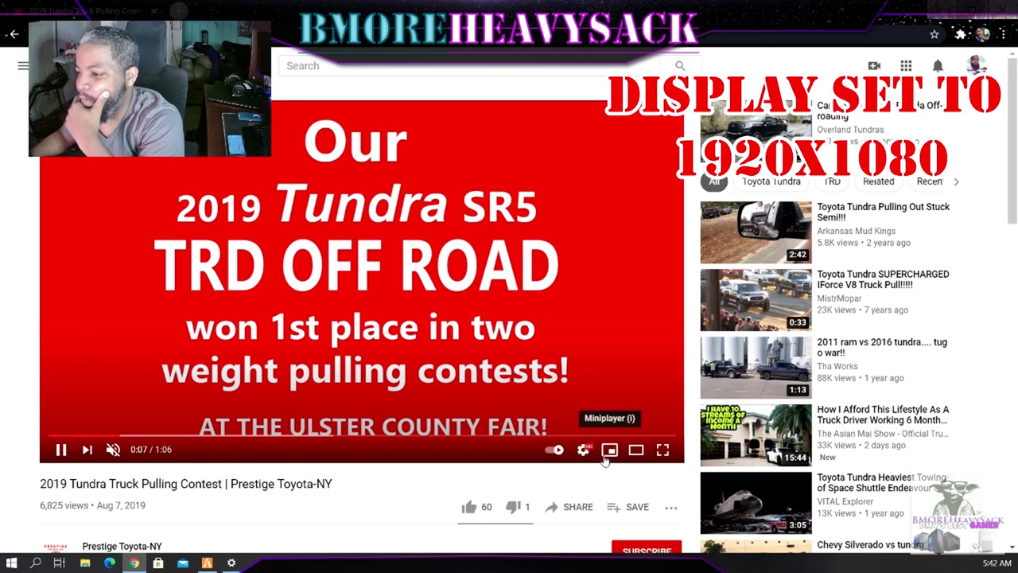
Step: Set the Tundra video's quality to 720p and toggle full screen on and off several times
click(584, 449)
click(614, 410)
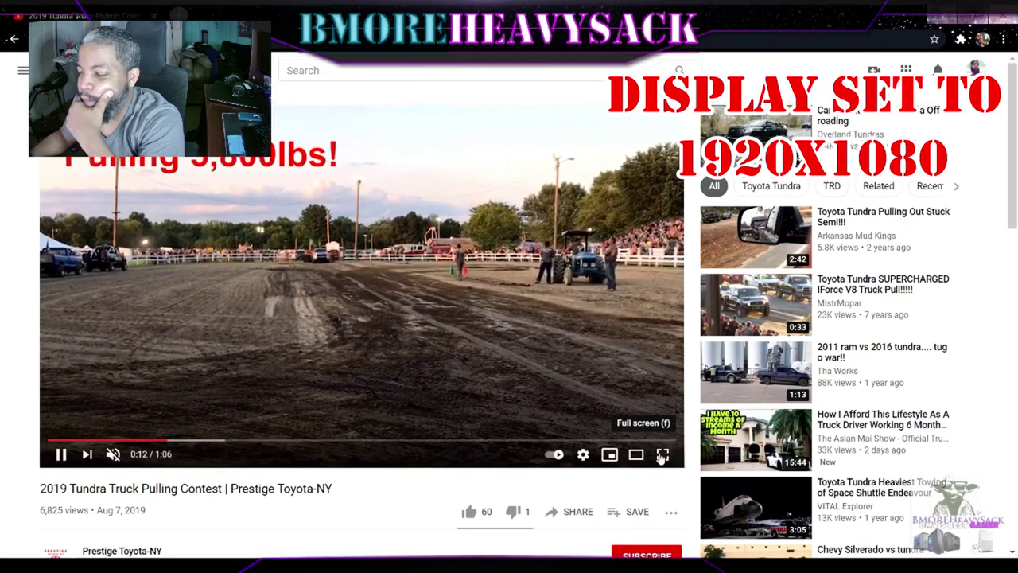
click(668, 448)
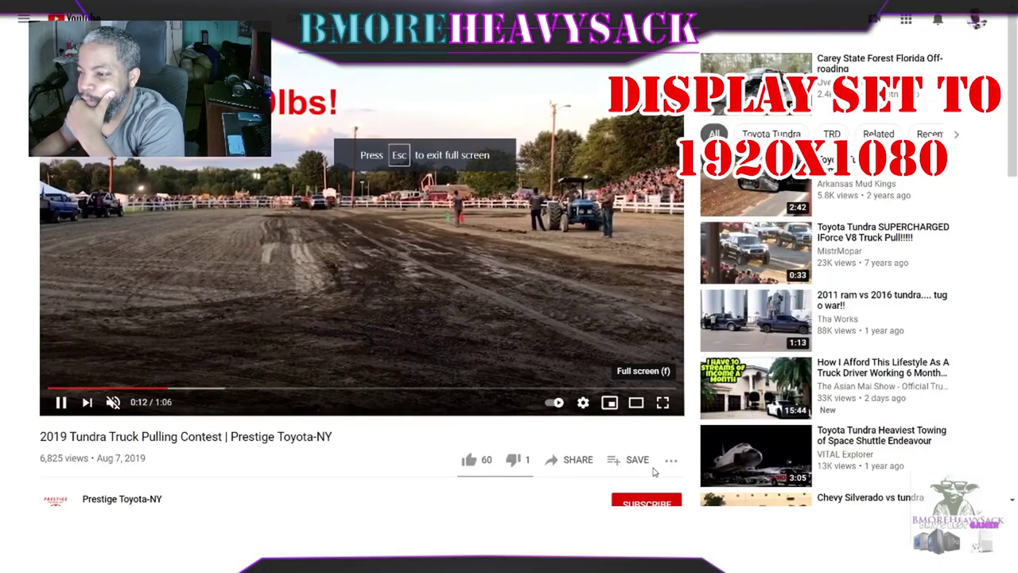
key(Escape)
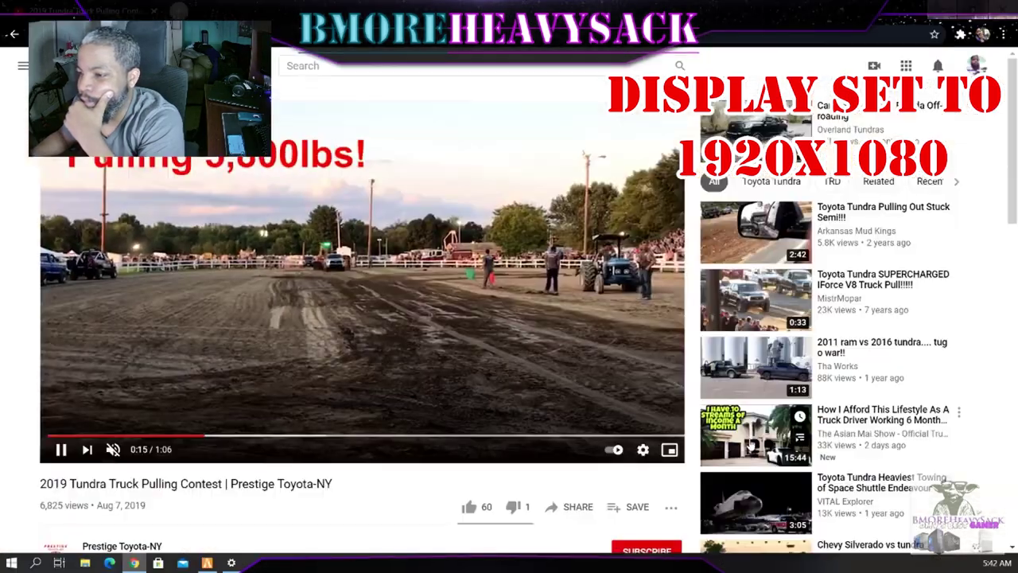
click(668, 449)
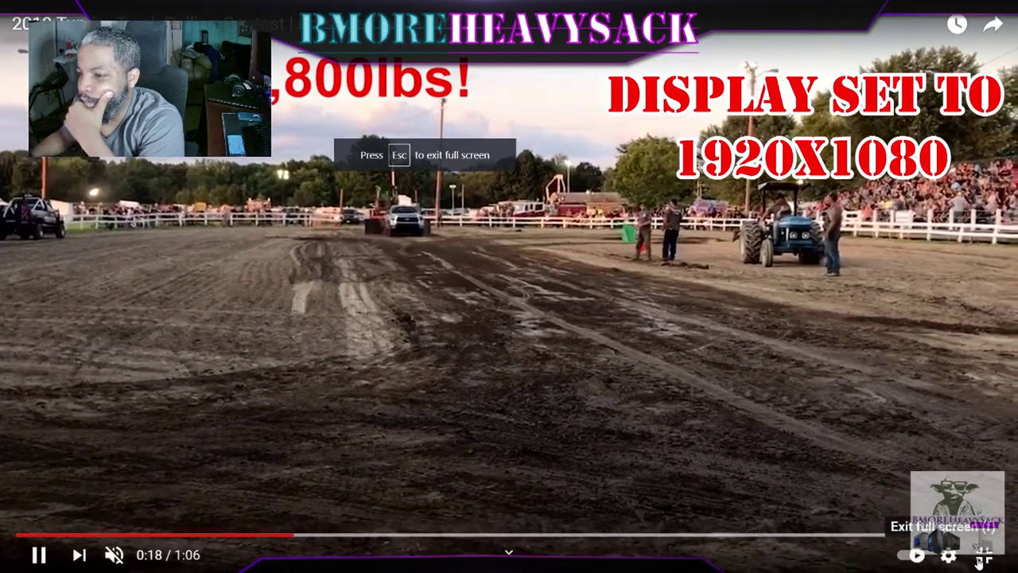
click(984, 554)
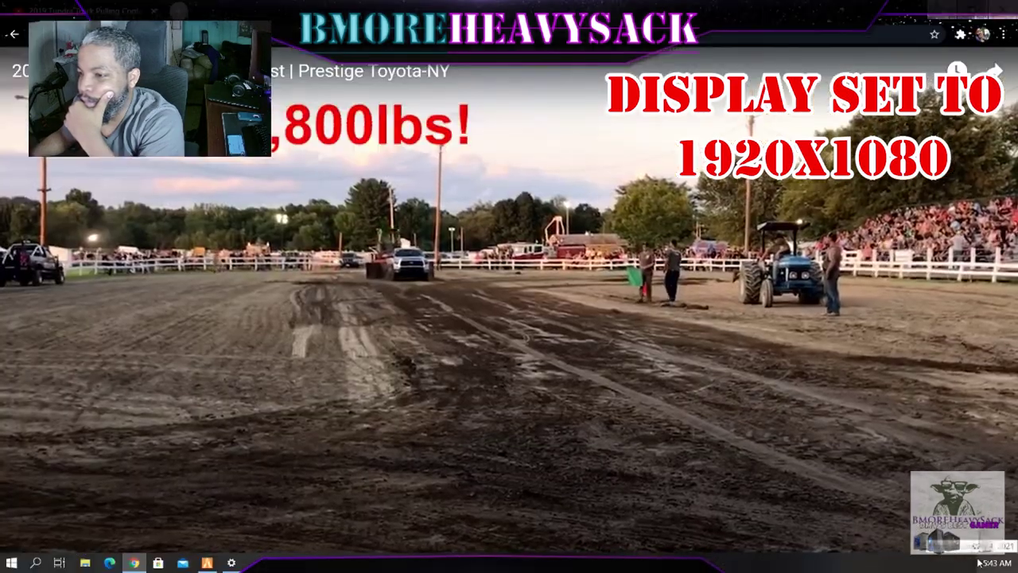
click(668, 449)
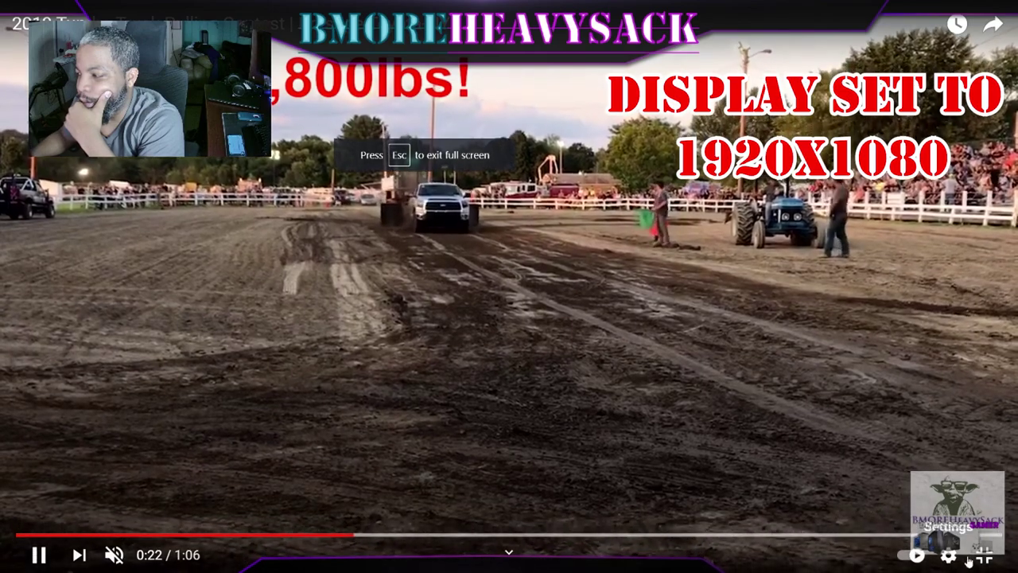
click(985, 554)
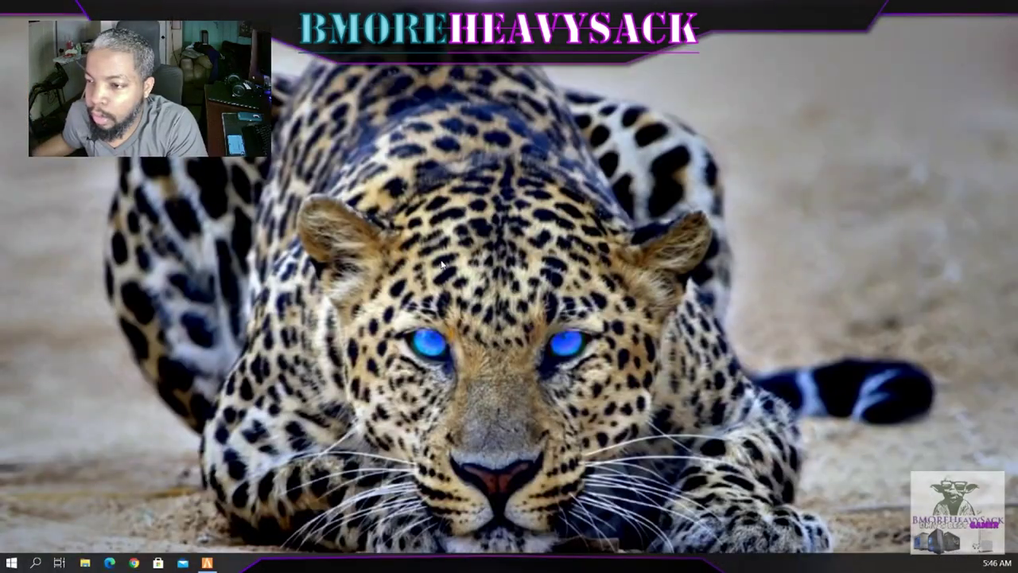
Step: Set the first monitor's display resolution to 1680 × 1050 and keep the change
right_click(442, 262)
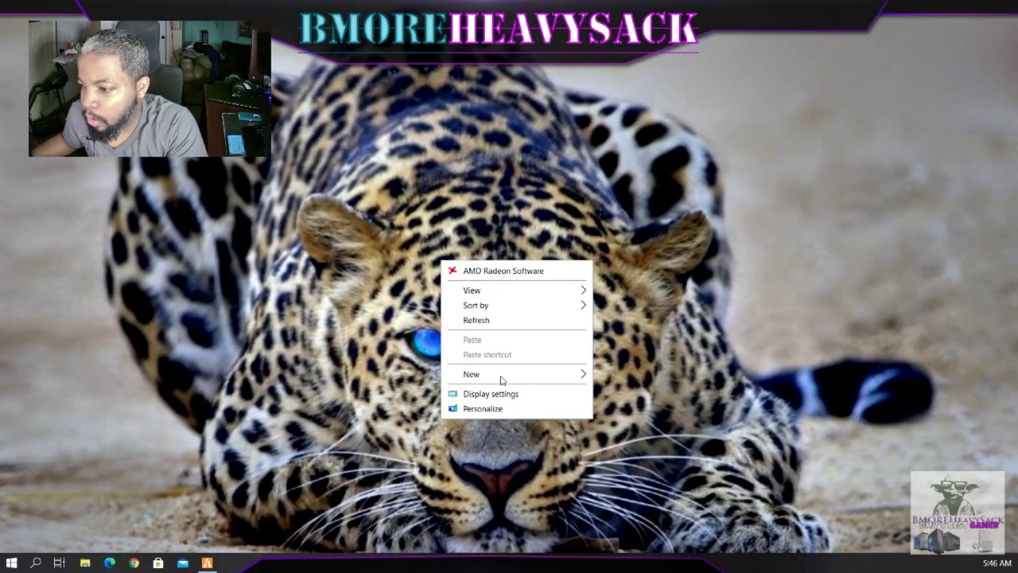
click(504, 394)
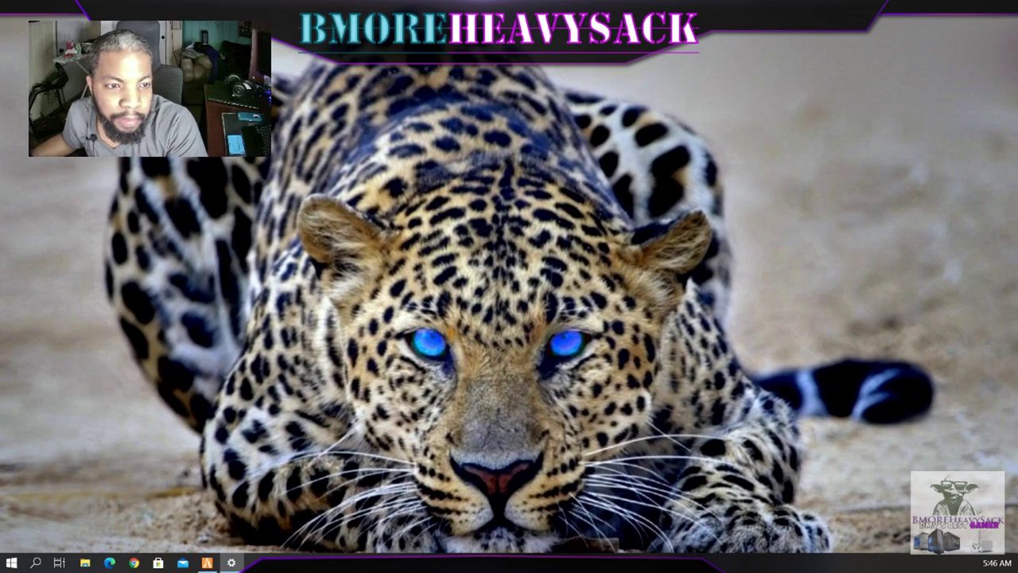
scroll(584, 305, down, 4)
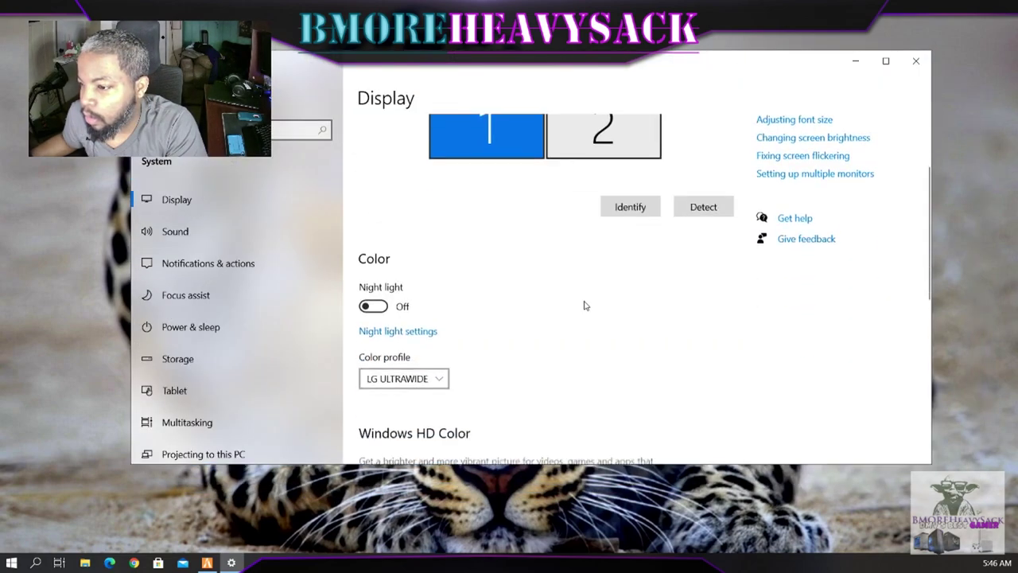
scroll(426, 424, down, 2)
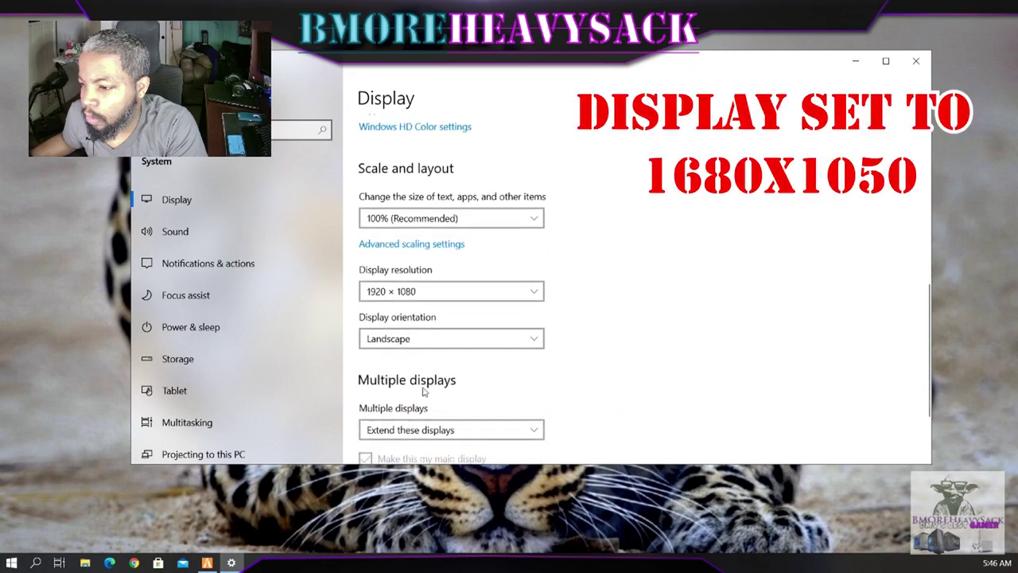
click(434, 293)
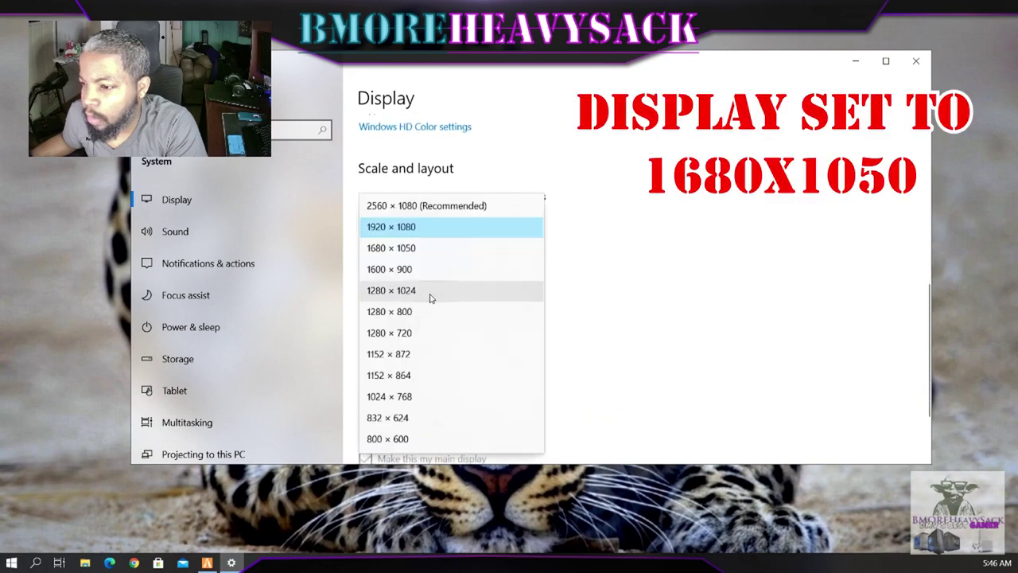
click(392, 248)
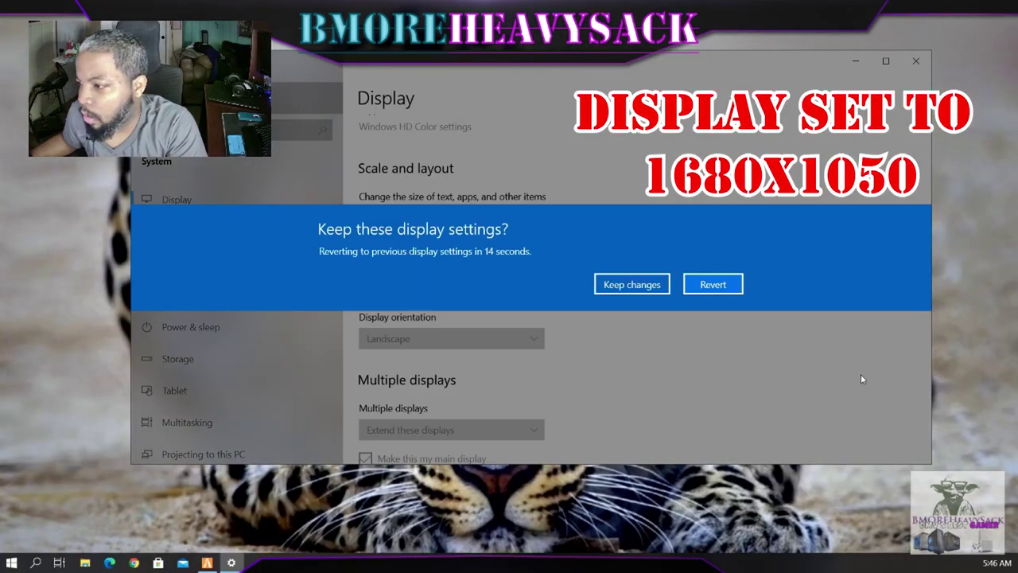
click(617, 285)
Step: Set the second monitor to 1680 × 1050, keep it, and close Settings
scroll(611, 296, up, 5)
click(609, 264)
scroll(572, 343, down, 4)
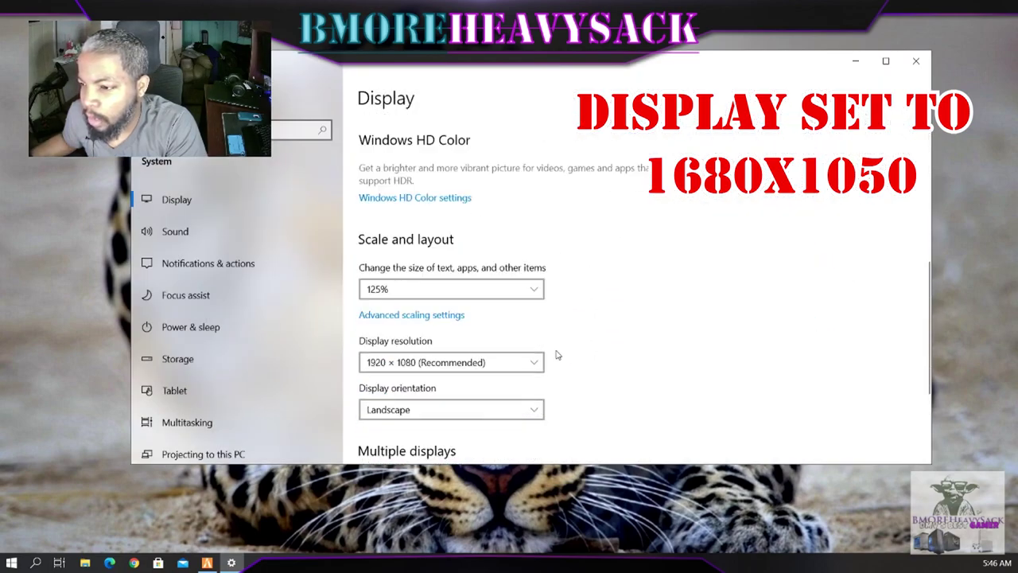
click(414, 353)
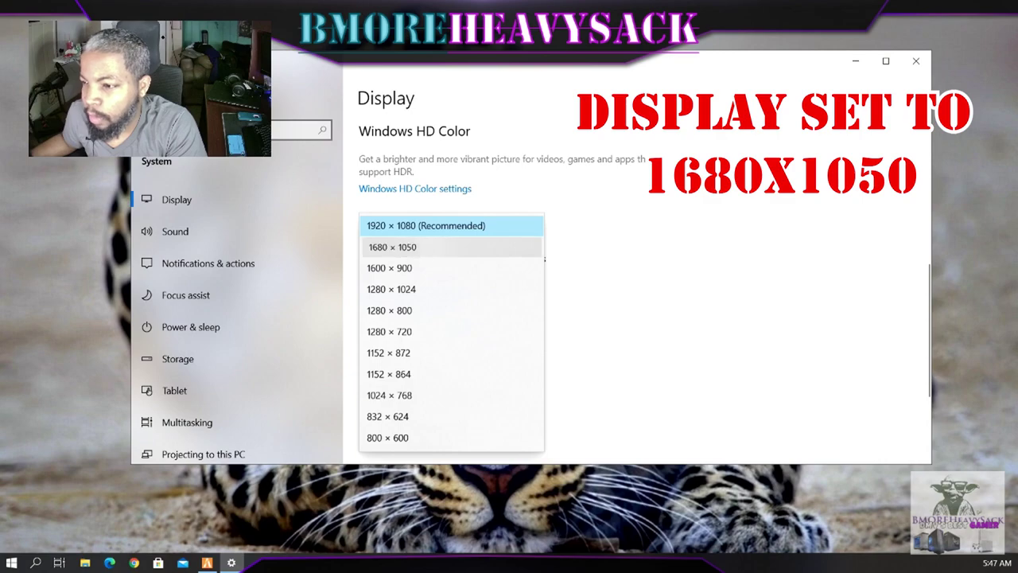
click(392, 247)
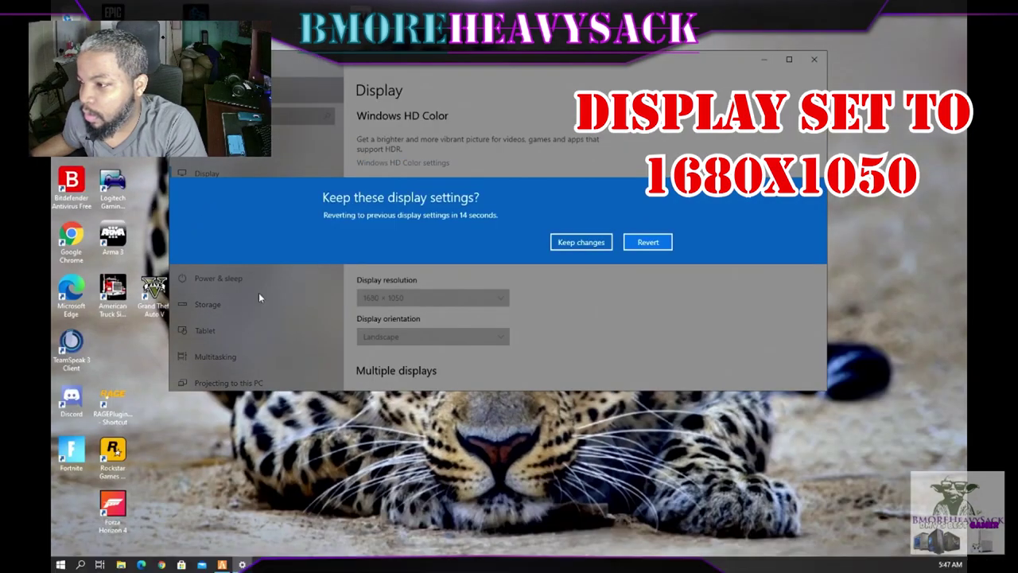
click(581, 242)
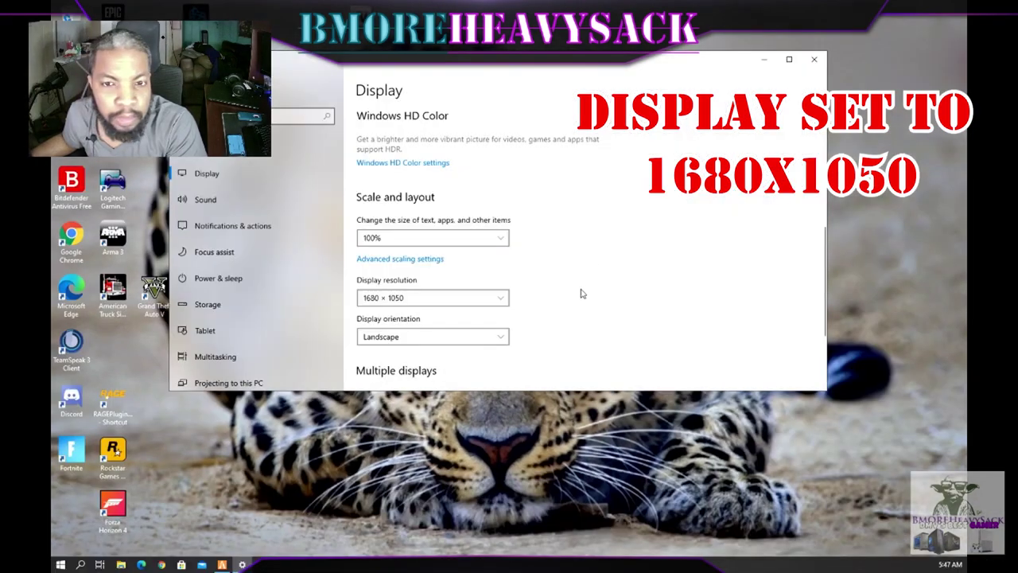
click(814, 60)
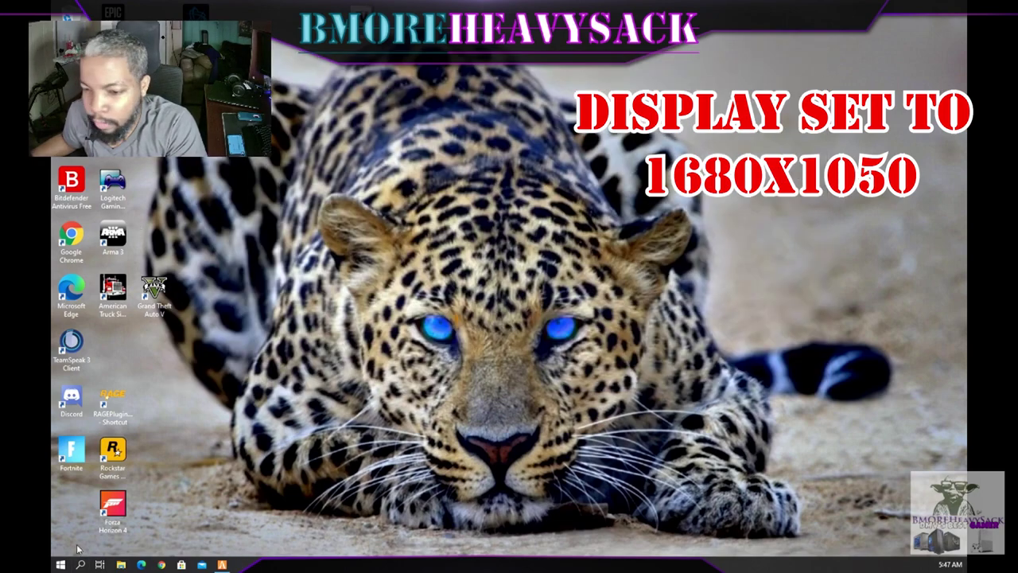
Step: Search the Start menu for 'ra' and launch AMD Radeon Software
click(61, 563)
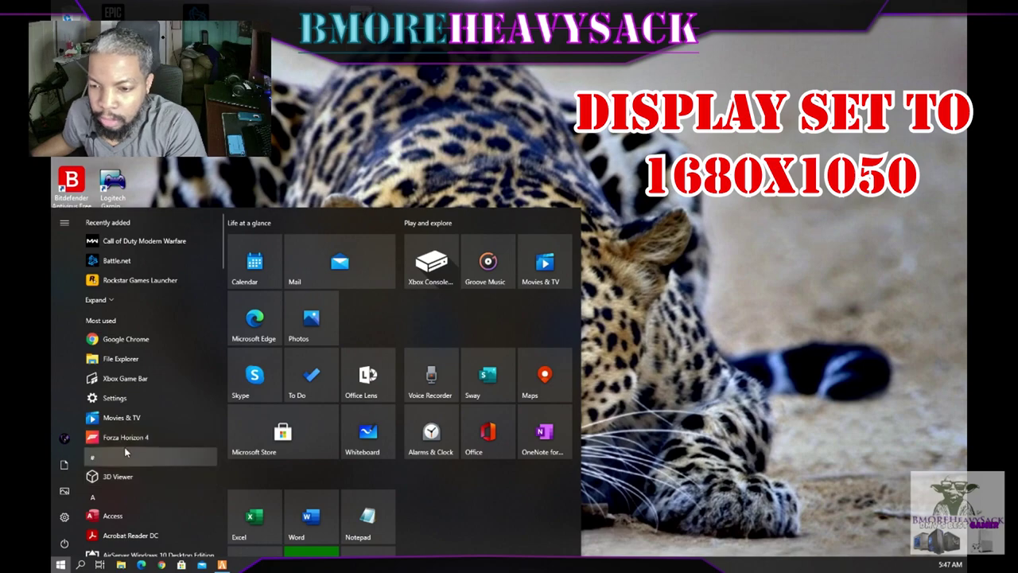
text(rad)
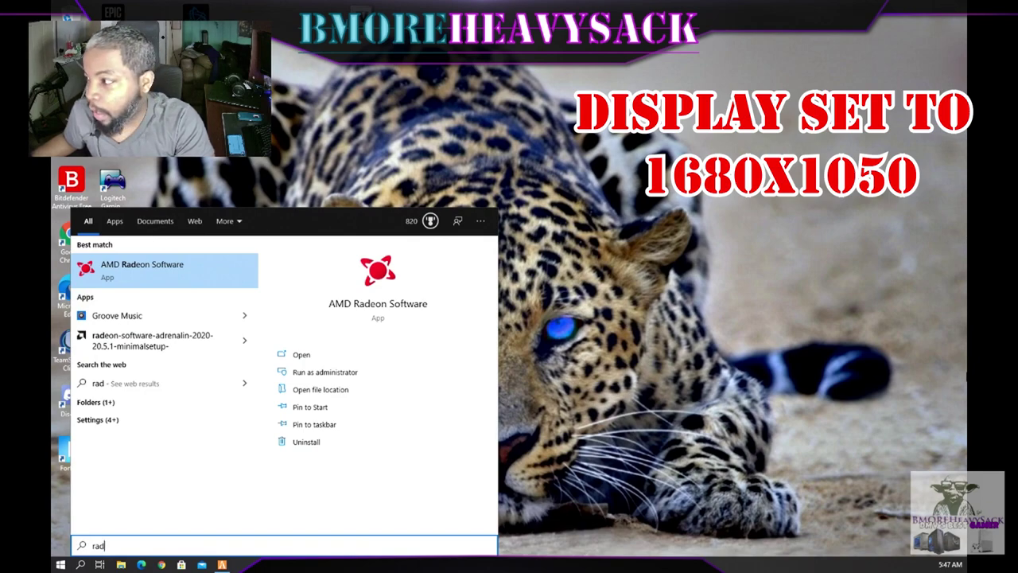
click(155, 283)
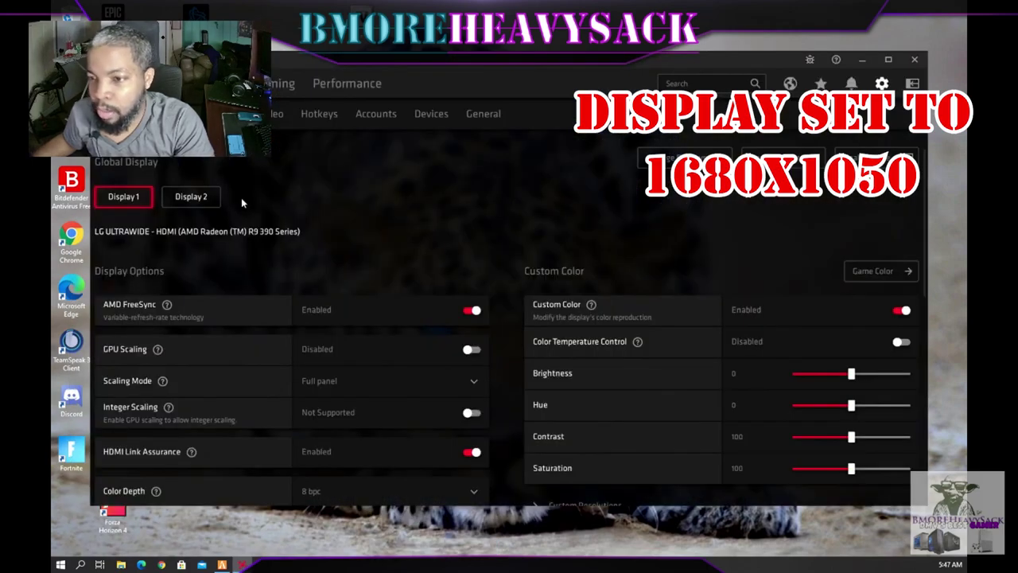
Step: Set the Radeon display Scaling Mode to Full panel
scroll(463, 234, down, 5)
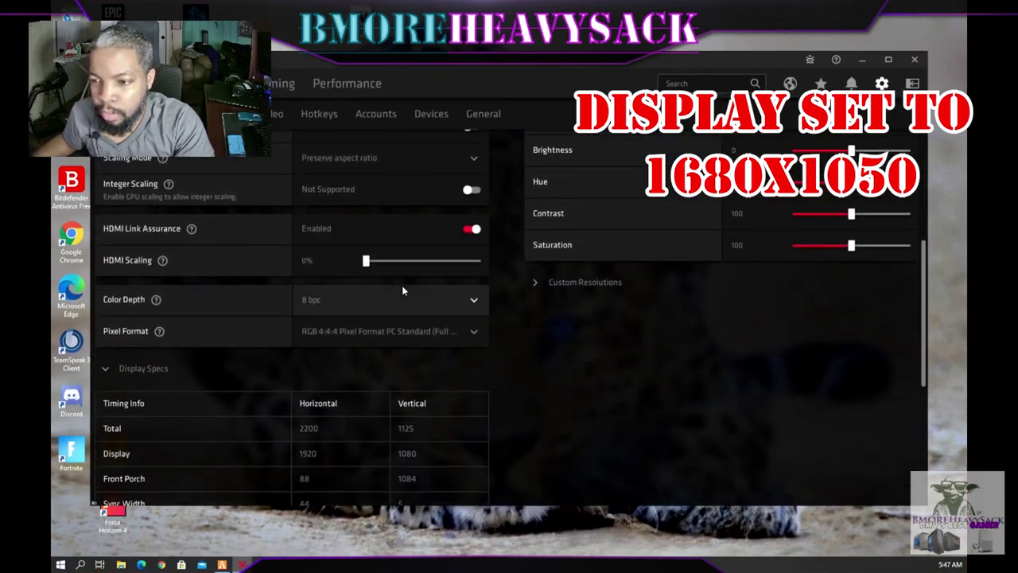
scroll(401, 288, up, 2)
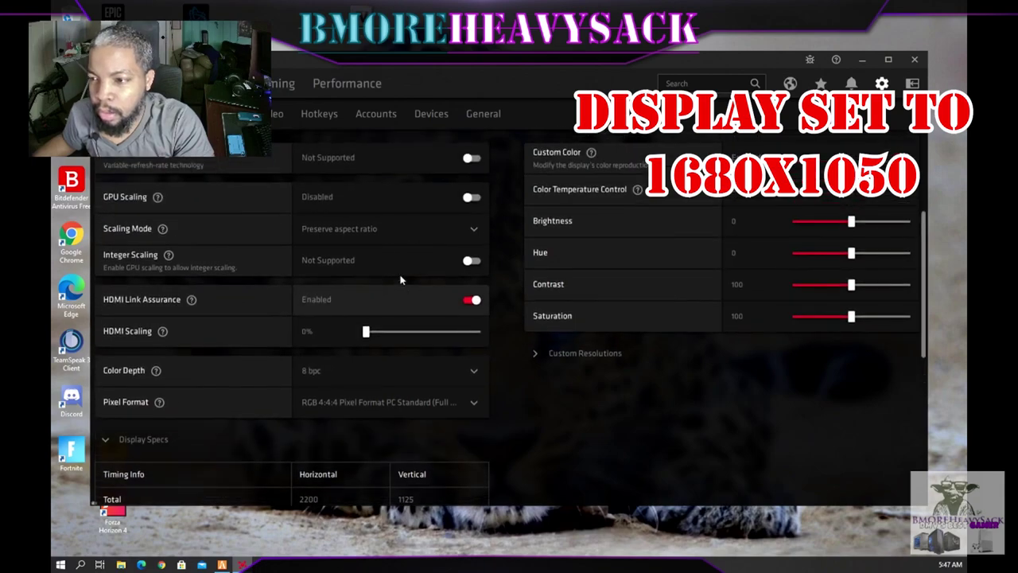
click(379, 232)
click(339, 284)
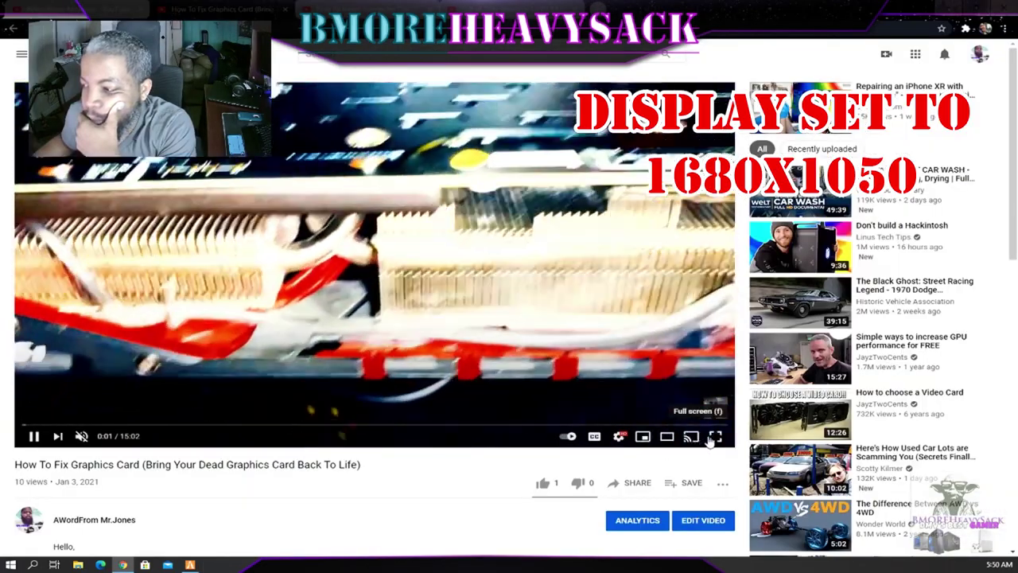
click(715, 437)
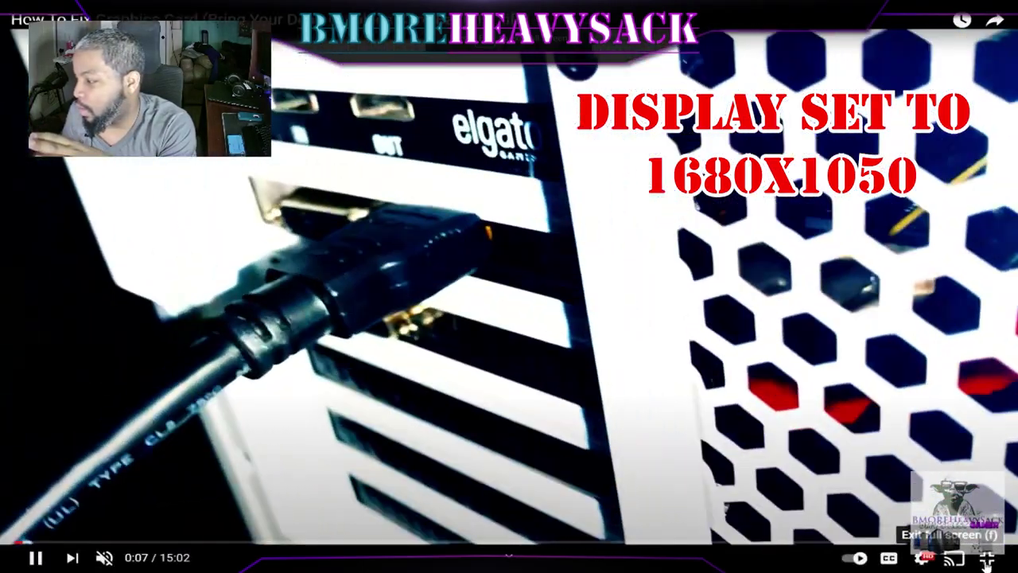
click(986, 557)
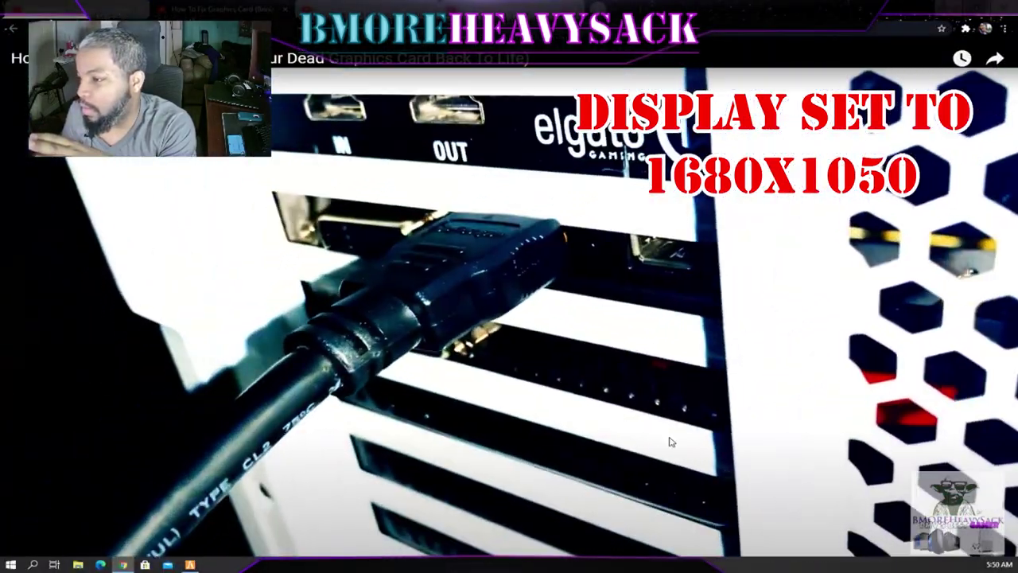
click(715, 436)
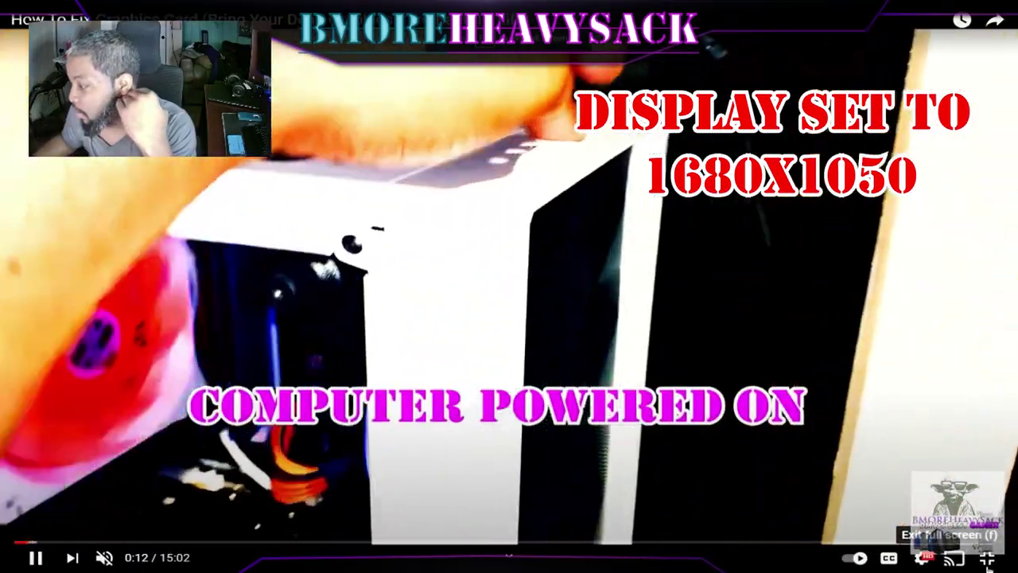
click(986, 559)
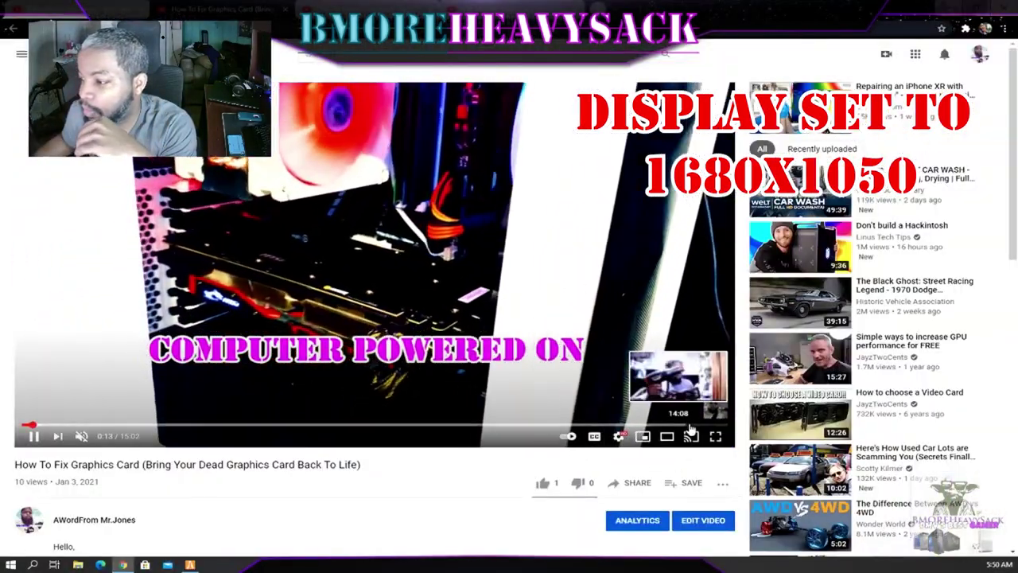
key(f)
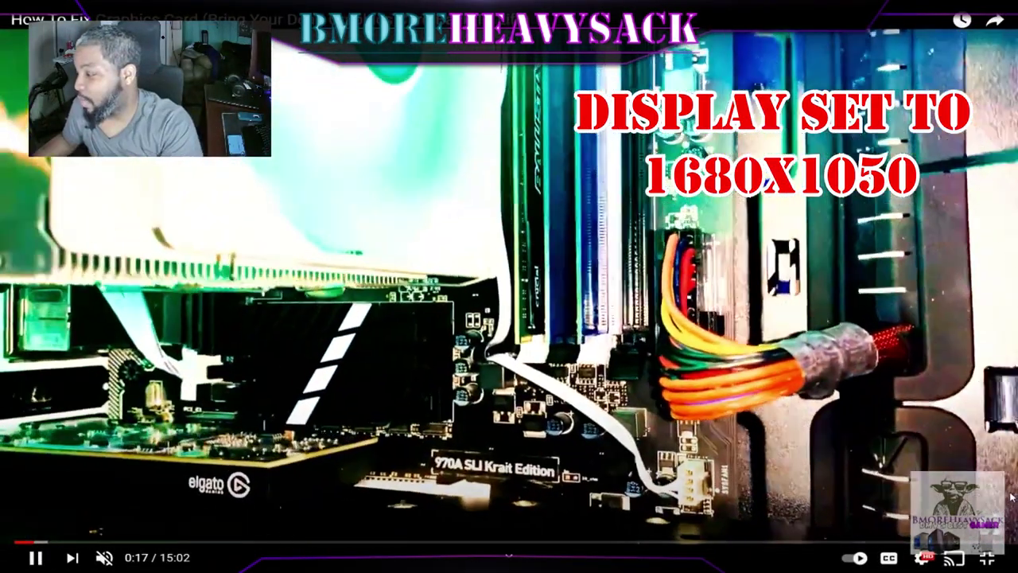
key(f)
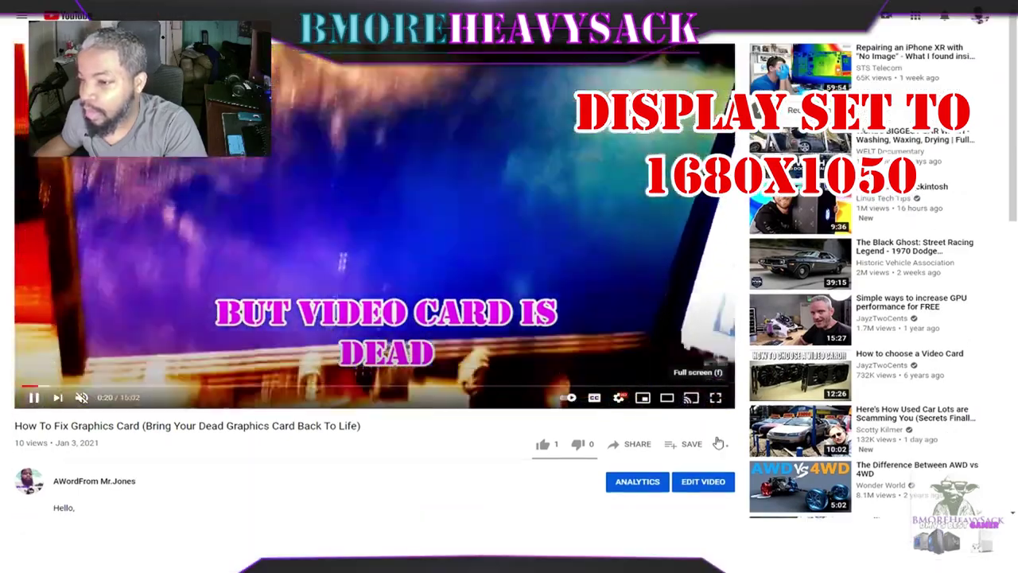
click(716, 440)
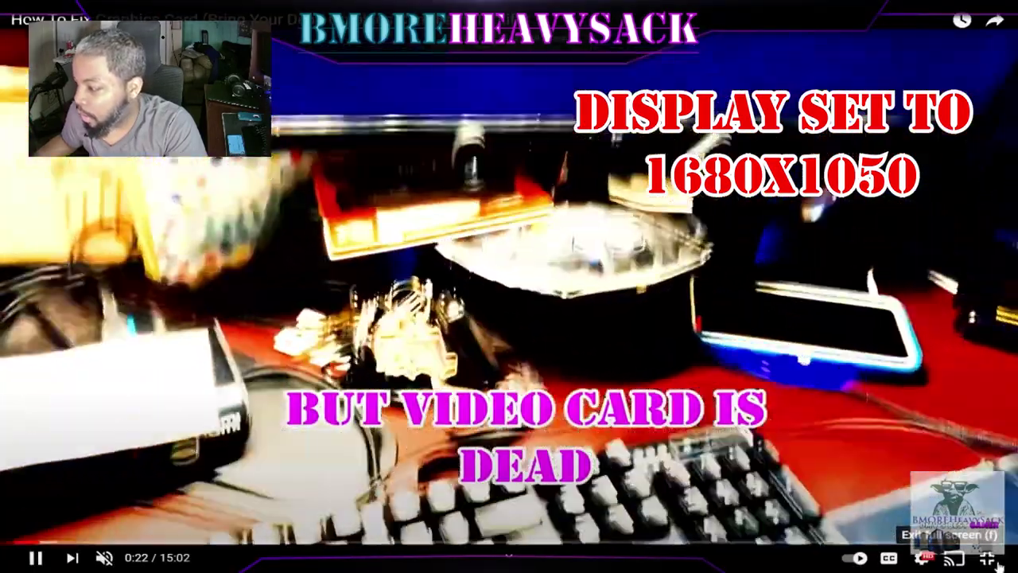
click(996, 560)
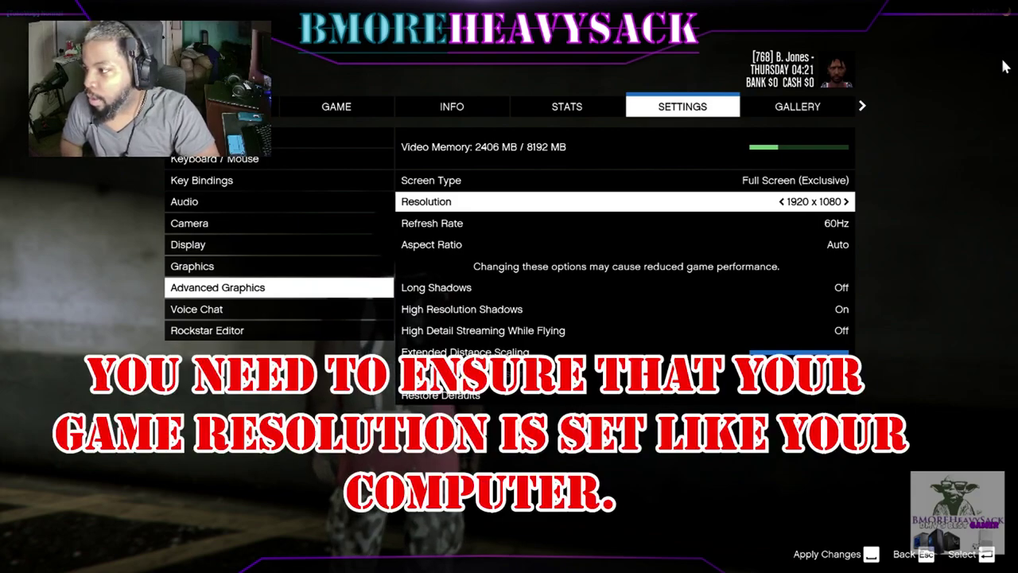
Step: Cycle GTA V's Resolution option until it reads 1680 x 1050
key(Right)
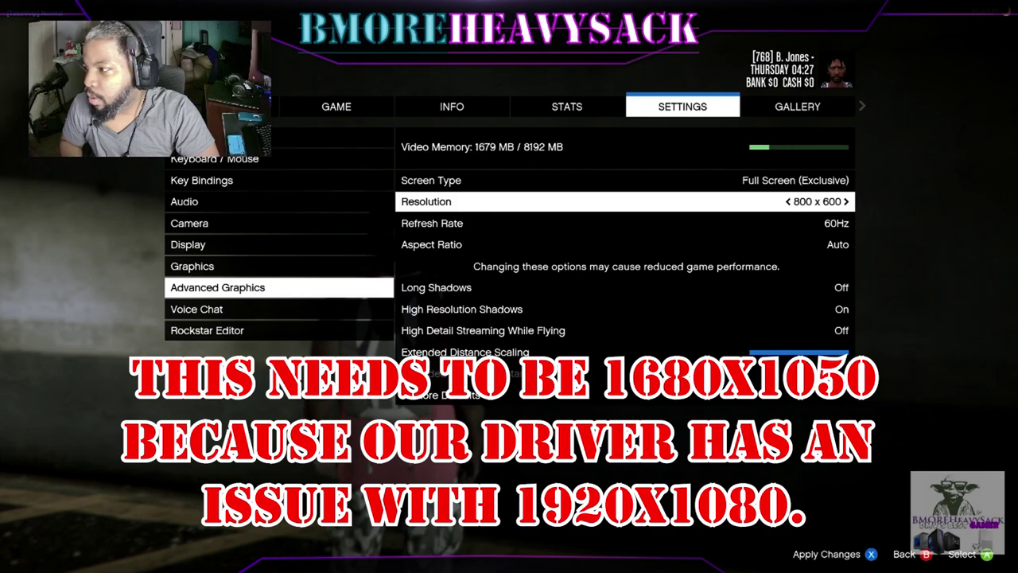
key(Left)
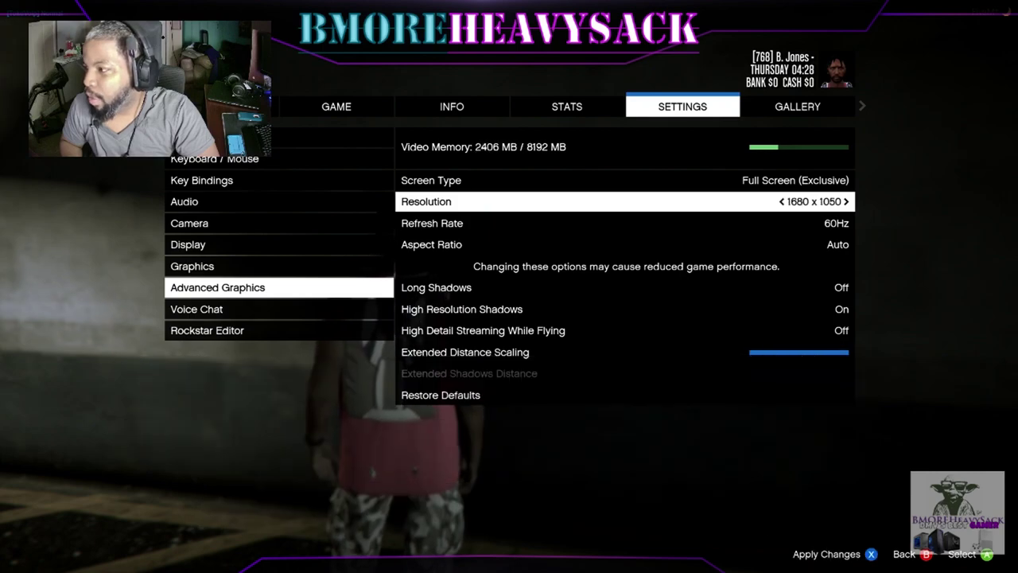